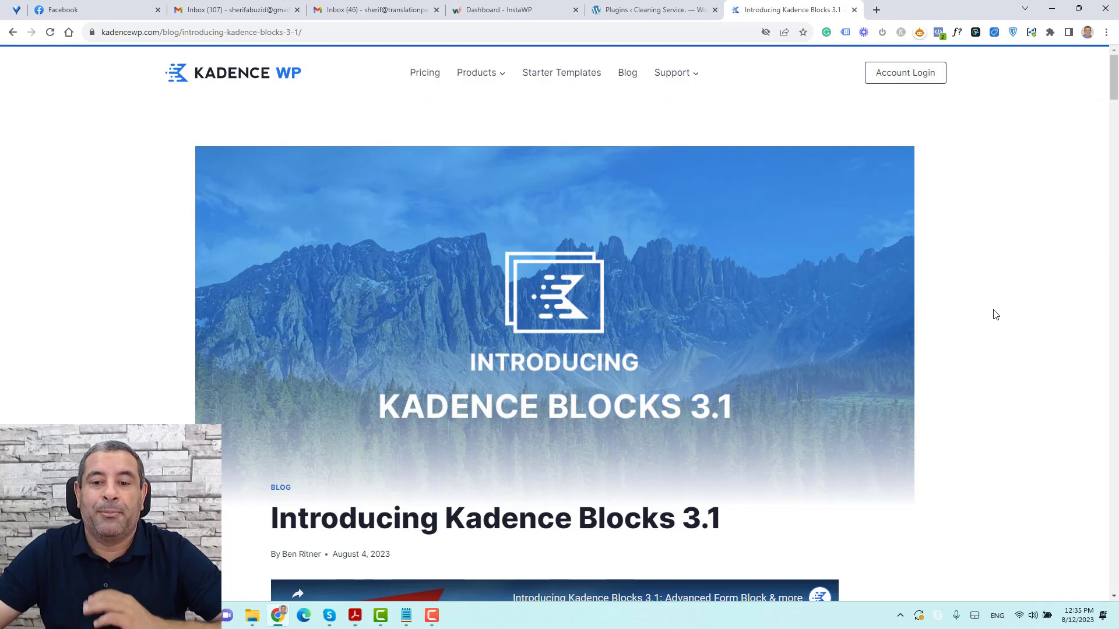
Read through the Kadence Blocks 3.1 release article, focusing on the Advanced Form Block and the new editing settings.
{"action": "scroll", "coordinate": [995, 314], "scroll_direction": "down", "scroll_amount": 4}
{"action": "scroll", "coordinate": [995, 314], "scroll_direction": "down", "scroll_amount": 5}
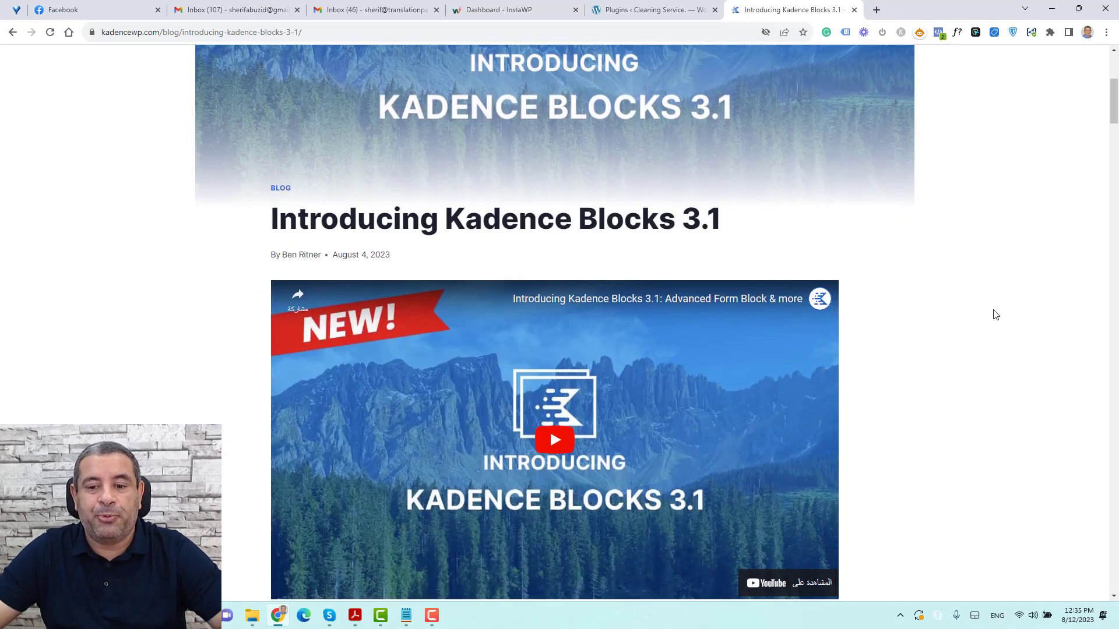
{"action": "scroll", "coordinate": [996, 314], "scroll_direction": "down", "scroll_amount": 10}
{"action": "scroll", "coordinate": [995, 315], "scroll_direction": "up", "scroll_amount": 5}
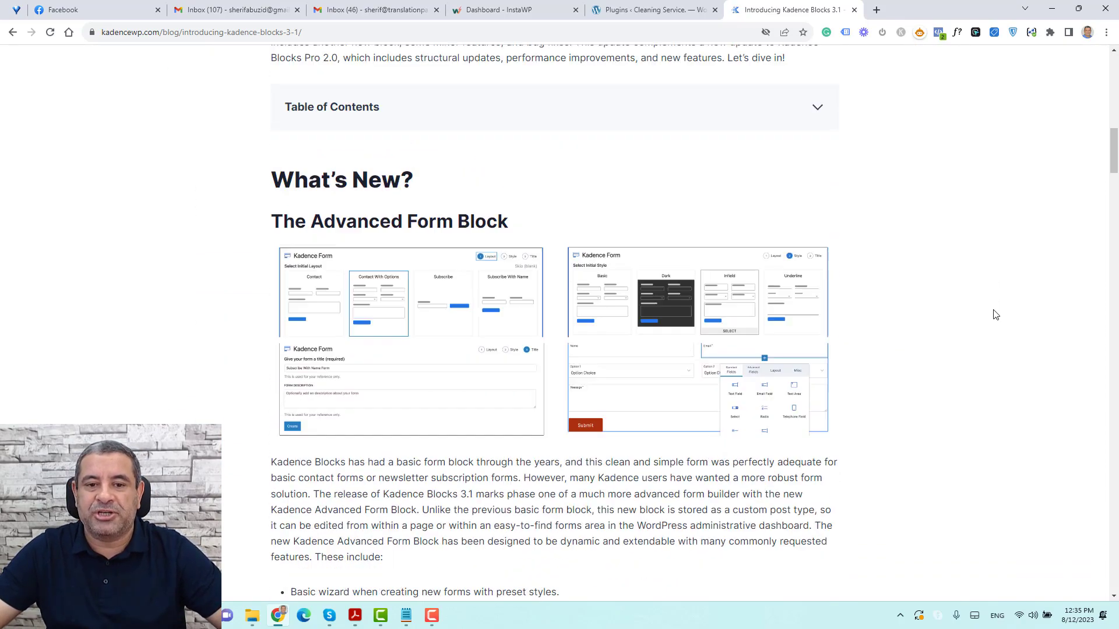
{"action": "scroll", "coordinate": [996, 315], "scroll_direction": "down", "scroll_amount": 15}
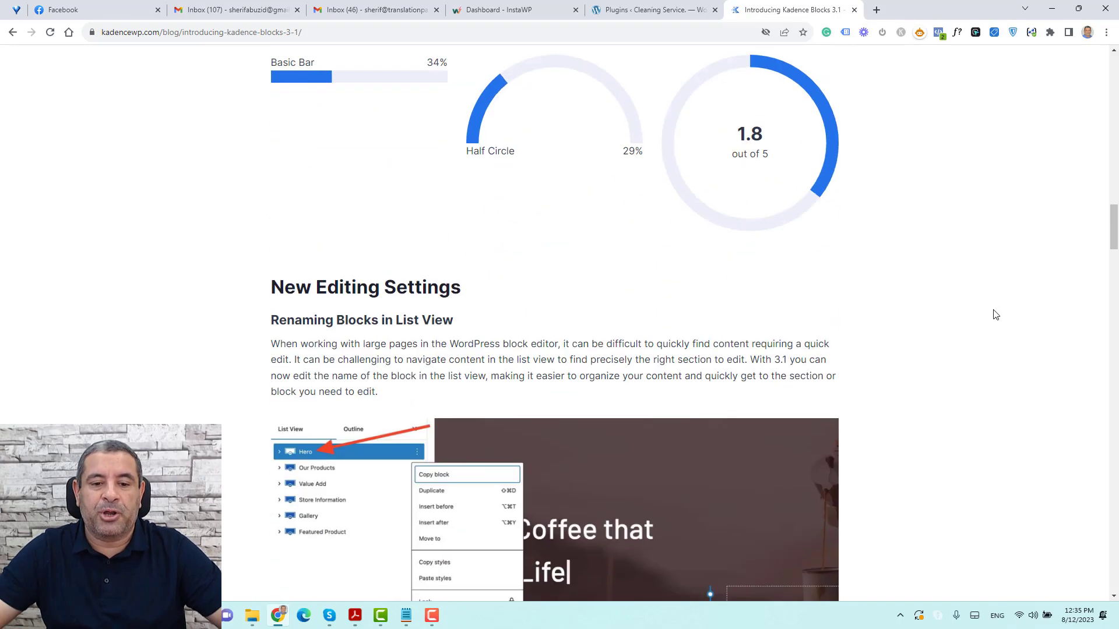
{"action": "scroll", "coordinate": [995, 315], "scroll_direction": "up", "scroll_amount": 15}
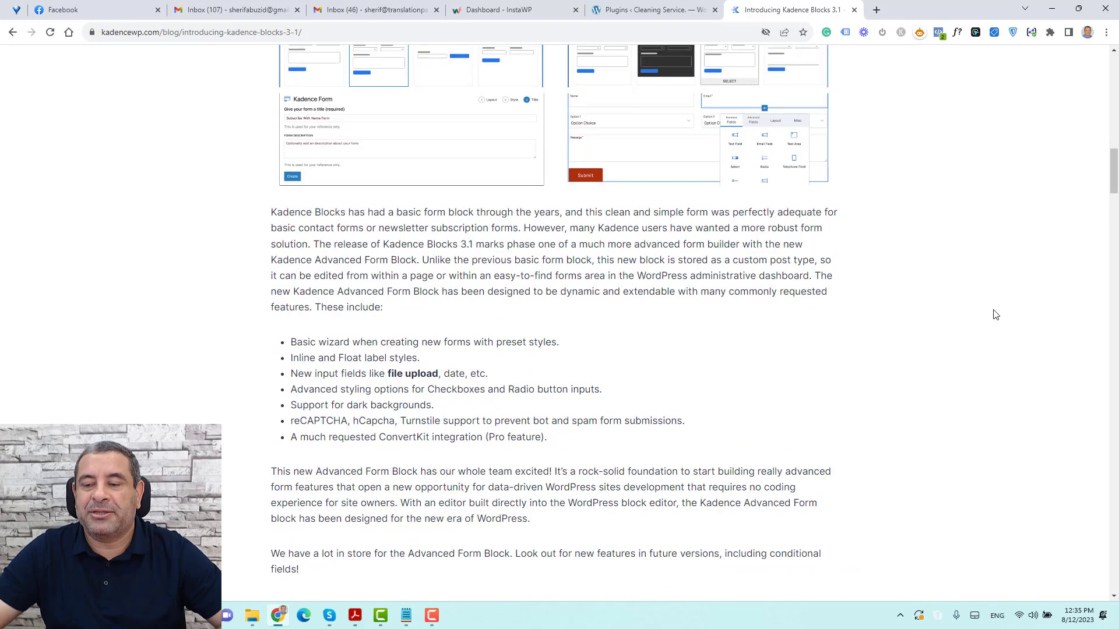
{"action": "scroll", "coordinate": [995, 315], "scroll_direction": "up", "scroll_amount": 1}
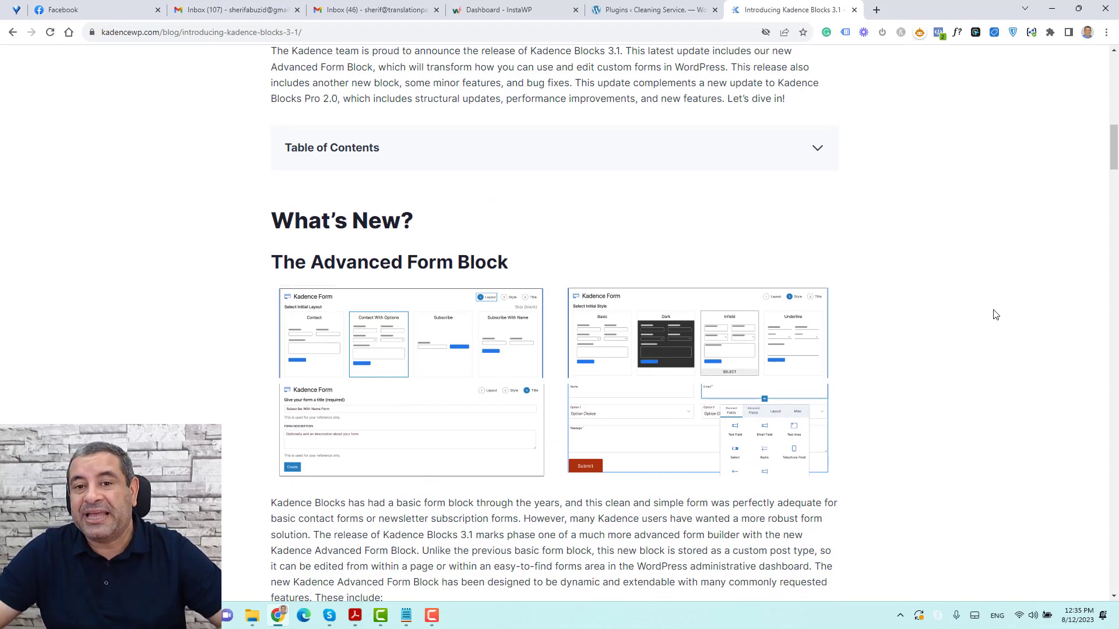
{"action": "scroll", "coordinate": [996, 315], "scroll_direction": "up", "scroll_amount": 10}
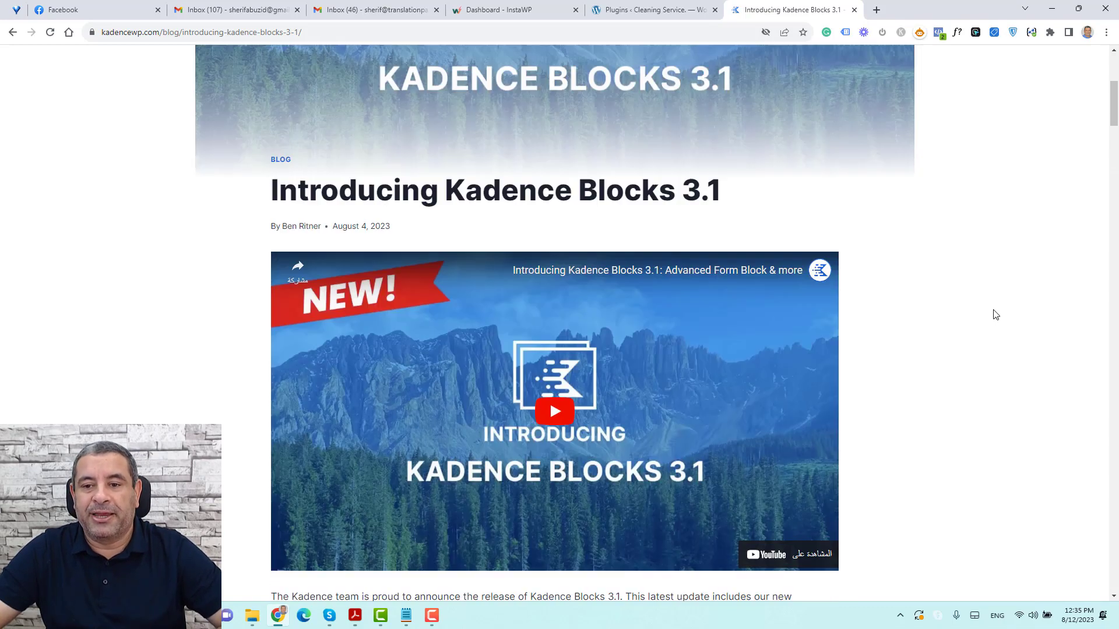
{"action": "scroll", "coordinate": [995, 315], "scroll_direction": "down", "scroll_amount": 7}
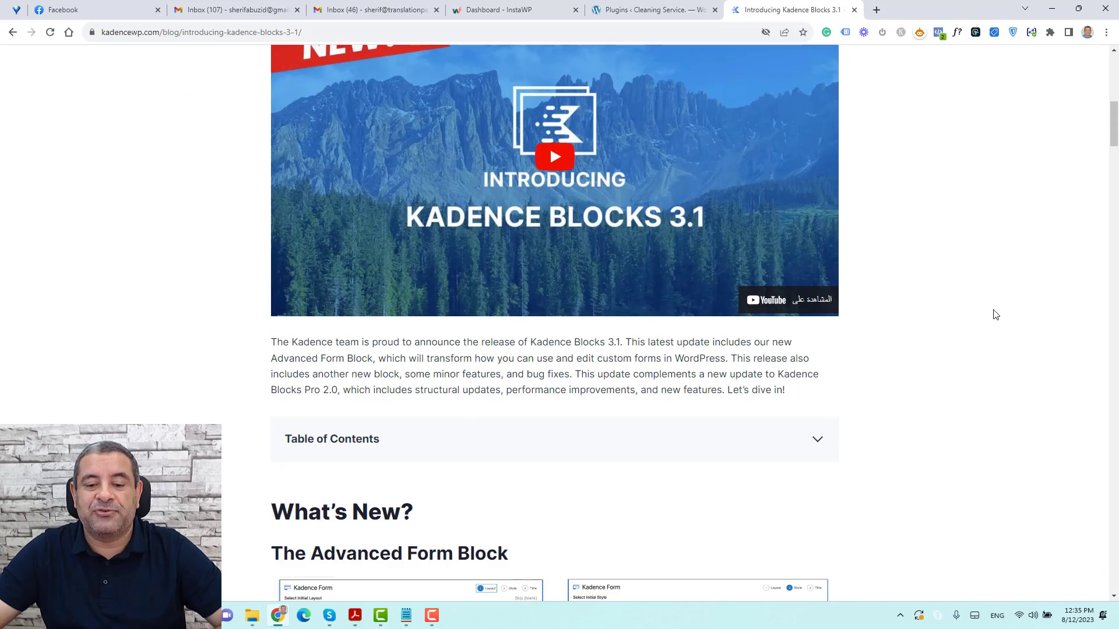
{"action": "scroll", "coordinate": [995, 315], "scroll_direction": "up", "scroll_amount": 3}
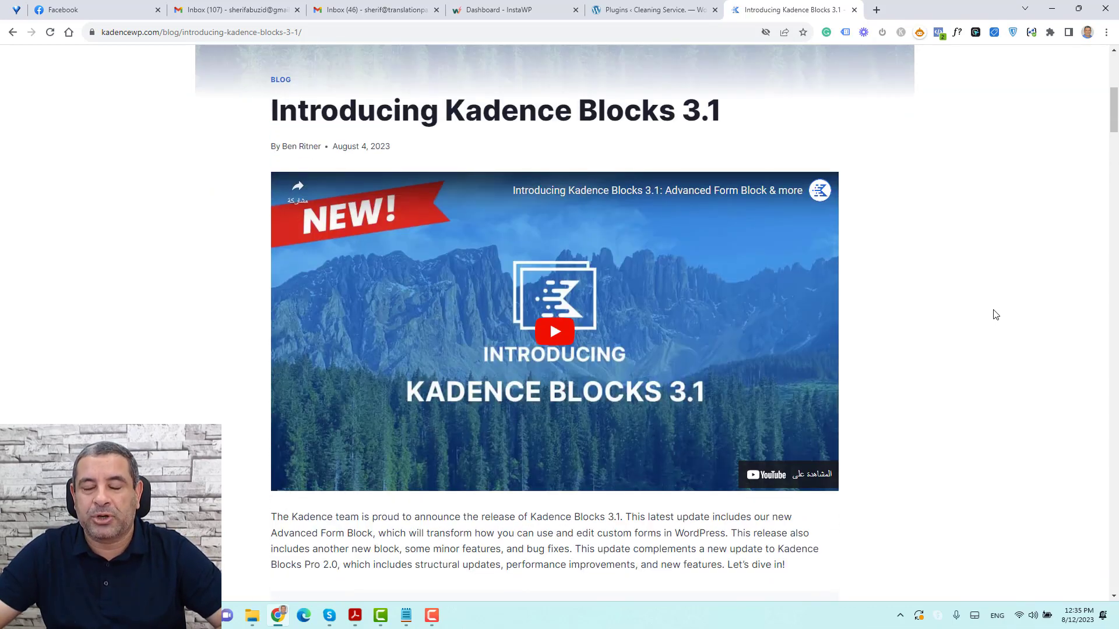
Switch to the WordPress admin, add a new form to the Kadence Blocks forms, and title it "Demo Form".
{"action": "left_click", "coordinate": [653, 10]}
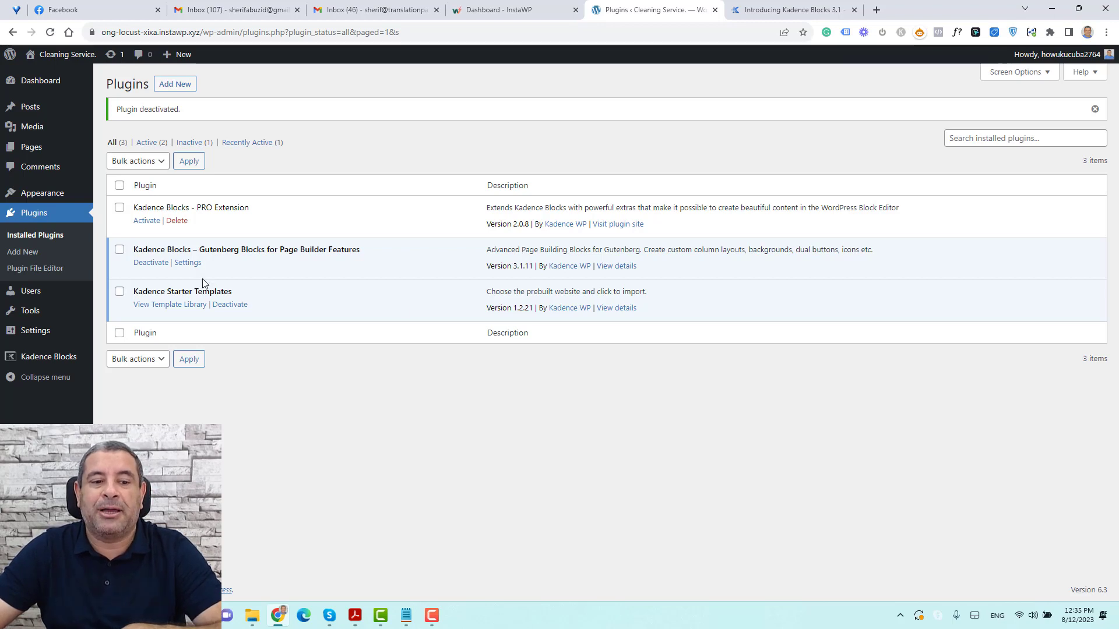
{"action": "mouse_move", "coordinate": [54, 358]}
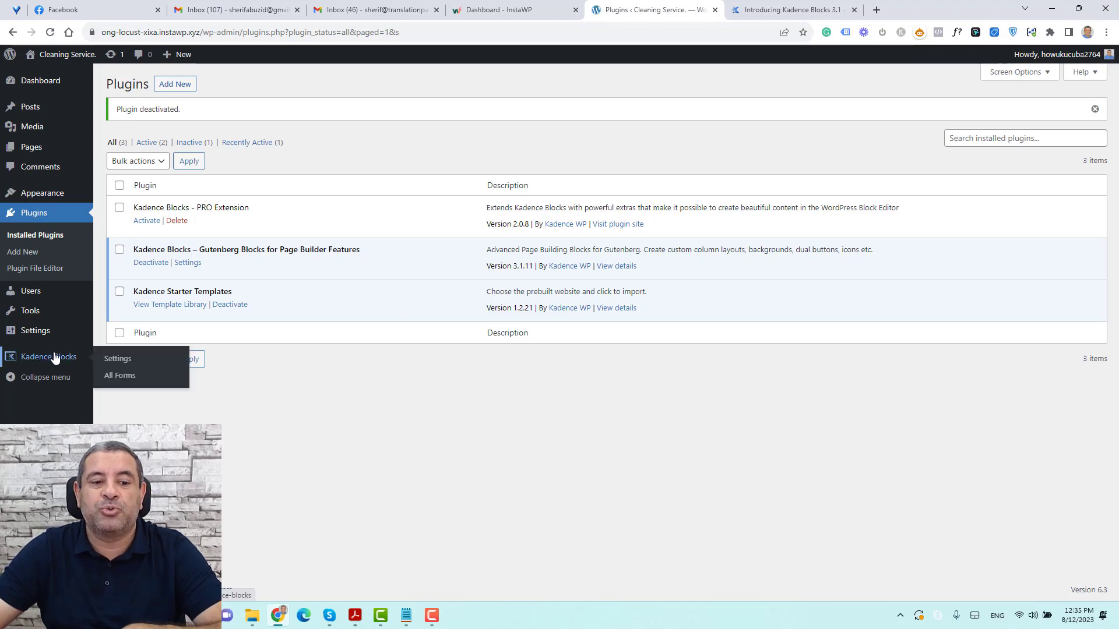
{"action": "left_click", "coordinate": [121, 376]}
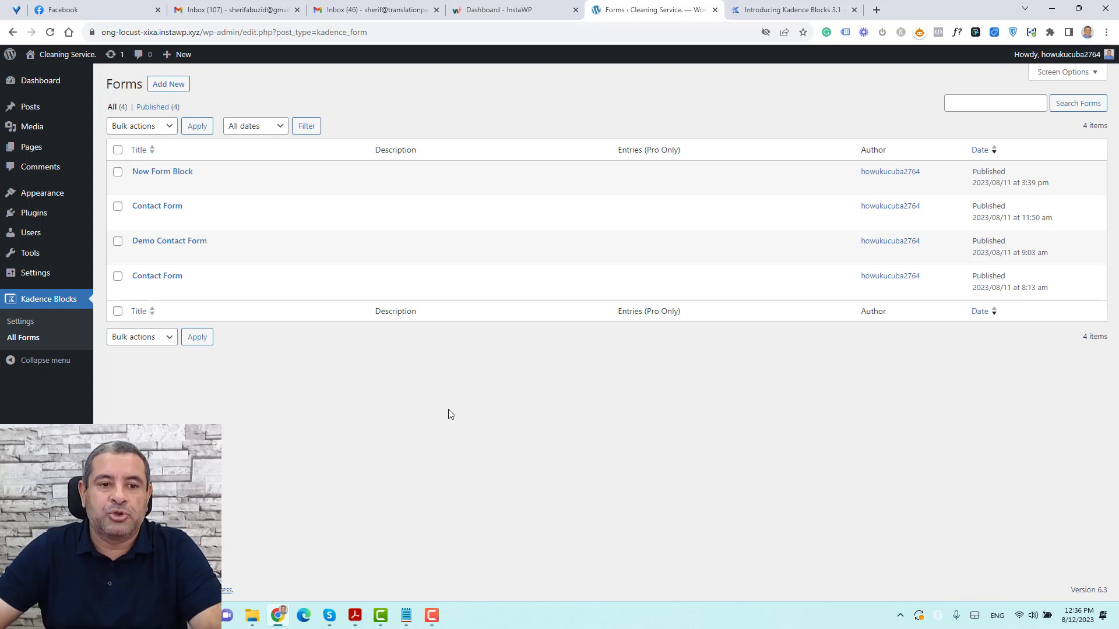
{"action": "left_click", "coordinate": [159, 84]}
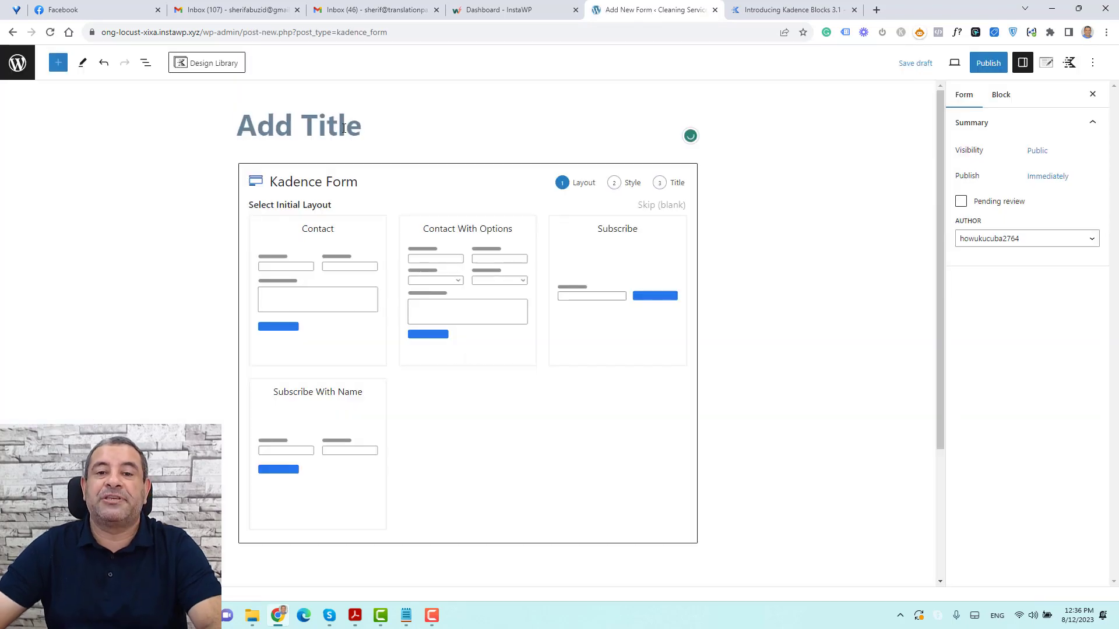
{"action": "left_click", "coordinate": [344, 128]}
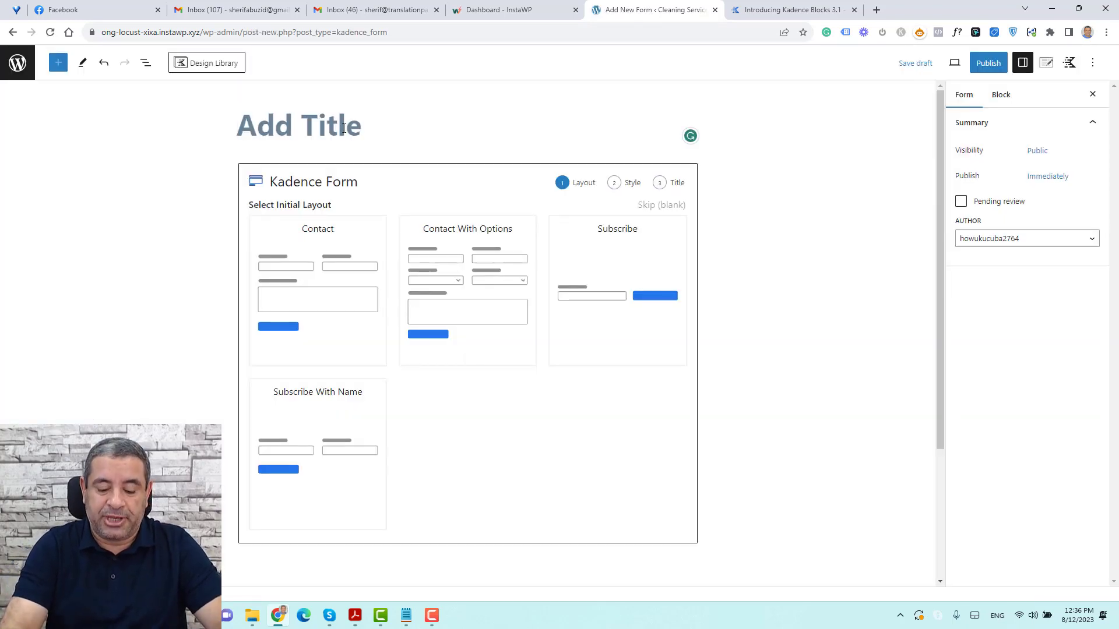
{"action": "type", "text": "Demo Form"}
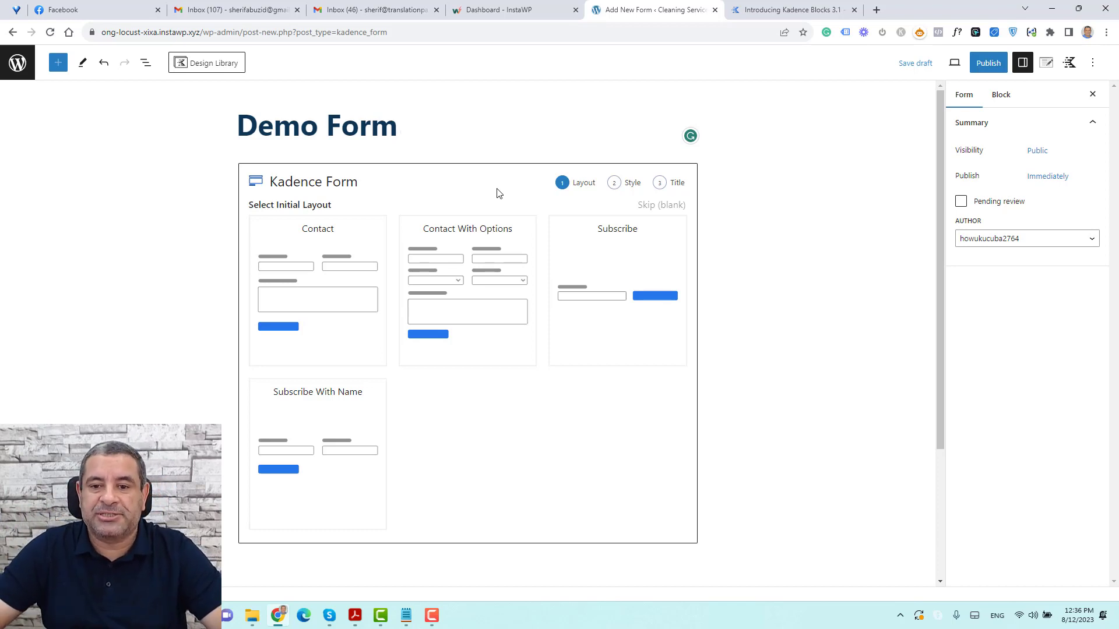
Create the form with the Contact layout and Basic style under the title "Contact Form Demo 2".
{"action": "left_click", "coordinate": [348, 258]}
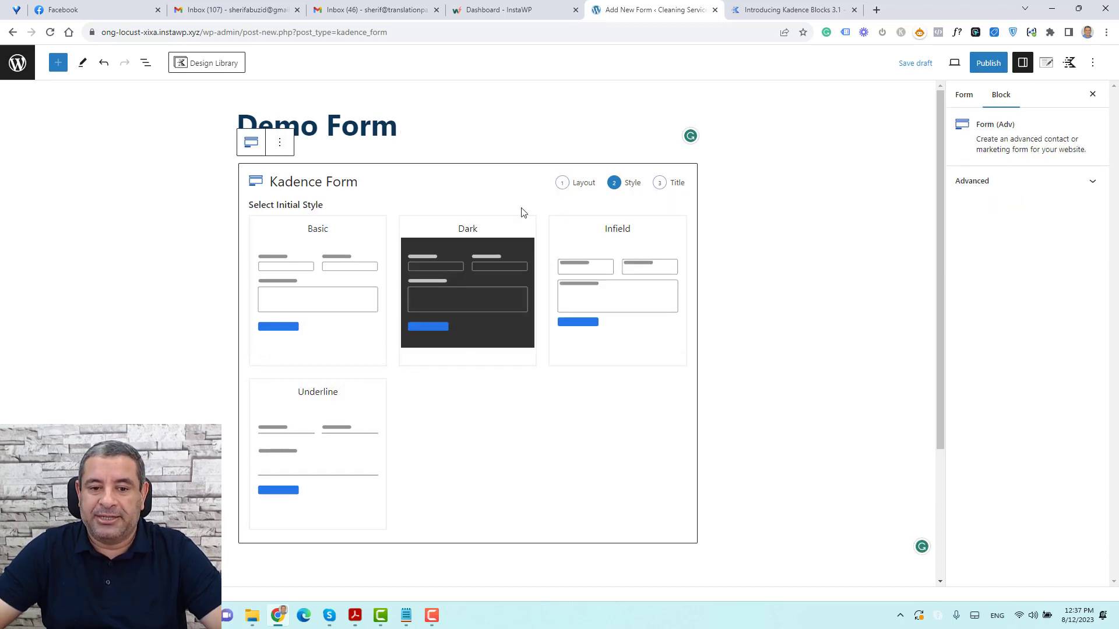
{"action": "left_click", "coordinate": [316, 268]}
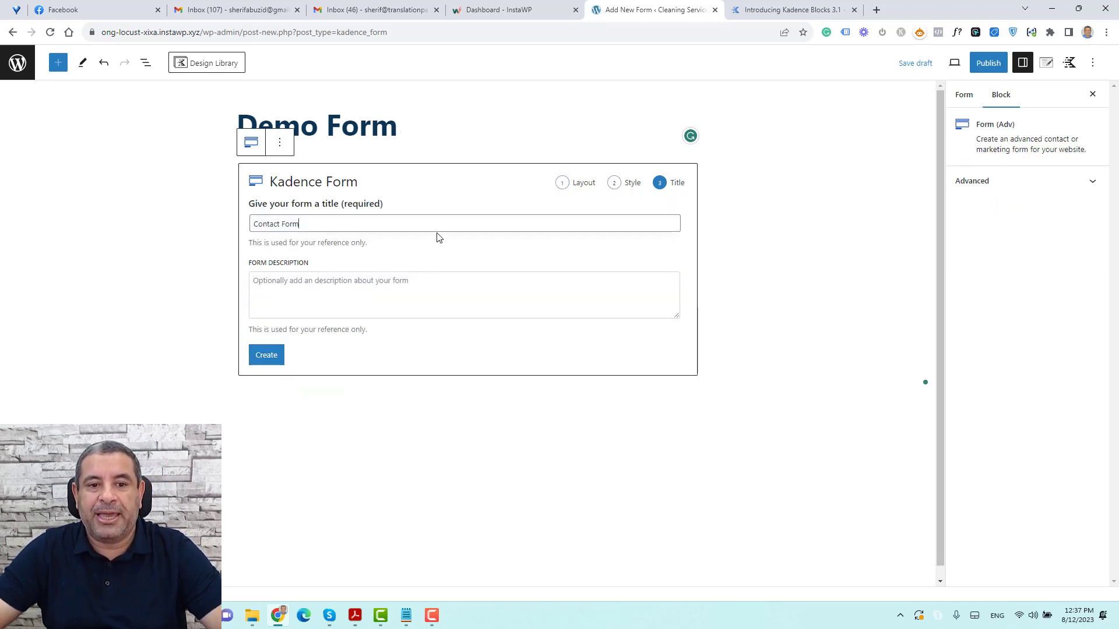
{"action": "type", "text": "Demo"}
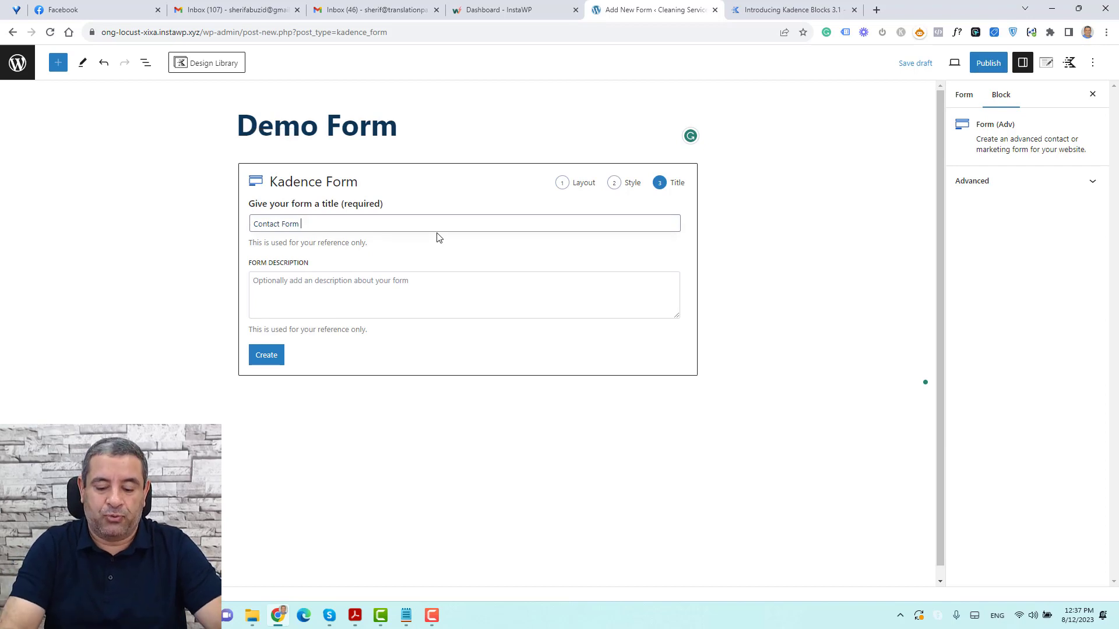
{"action": "type", "text": " 2"}
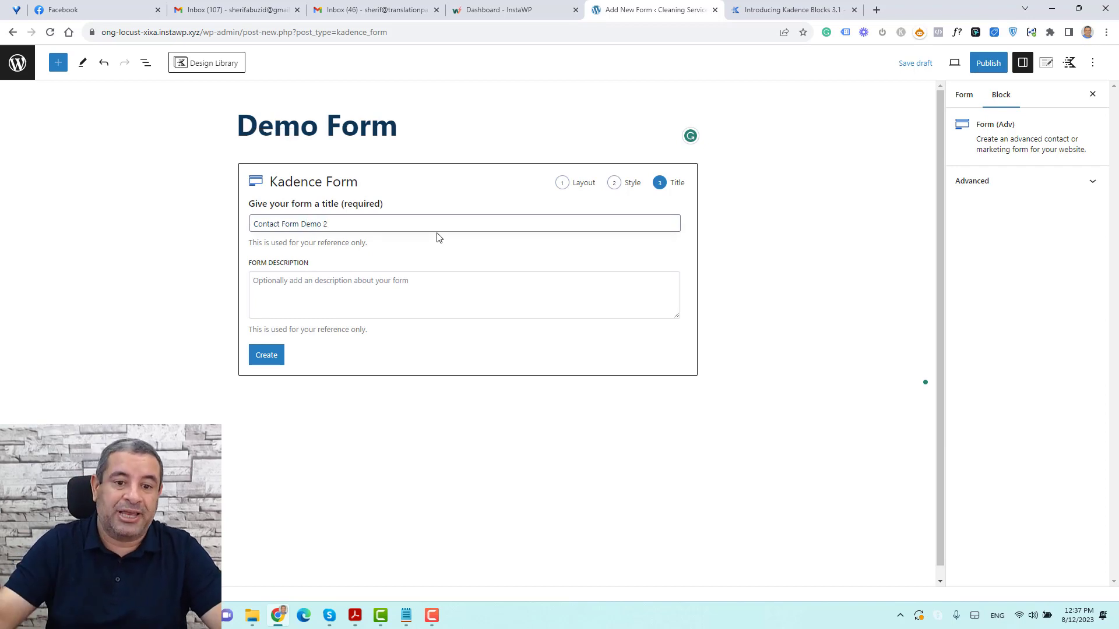
{"action": "left_click", "coordinate": [394, 291]}
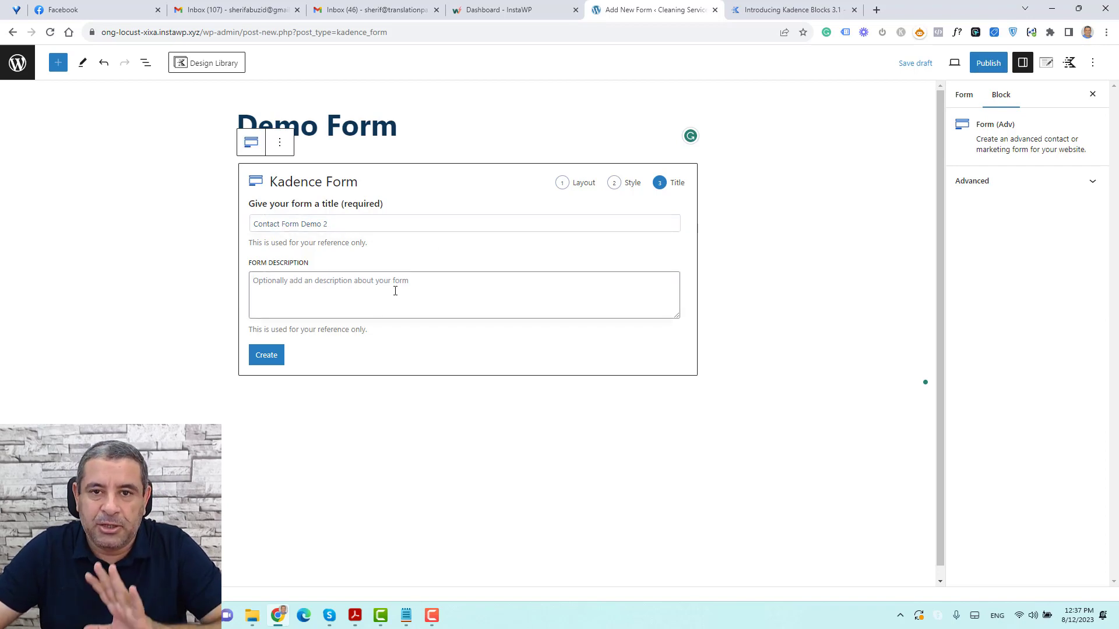
{"action": "left_click", "coordinate": [270, 359]}
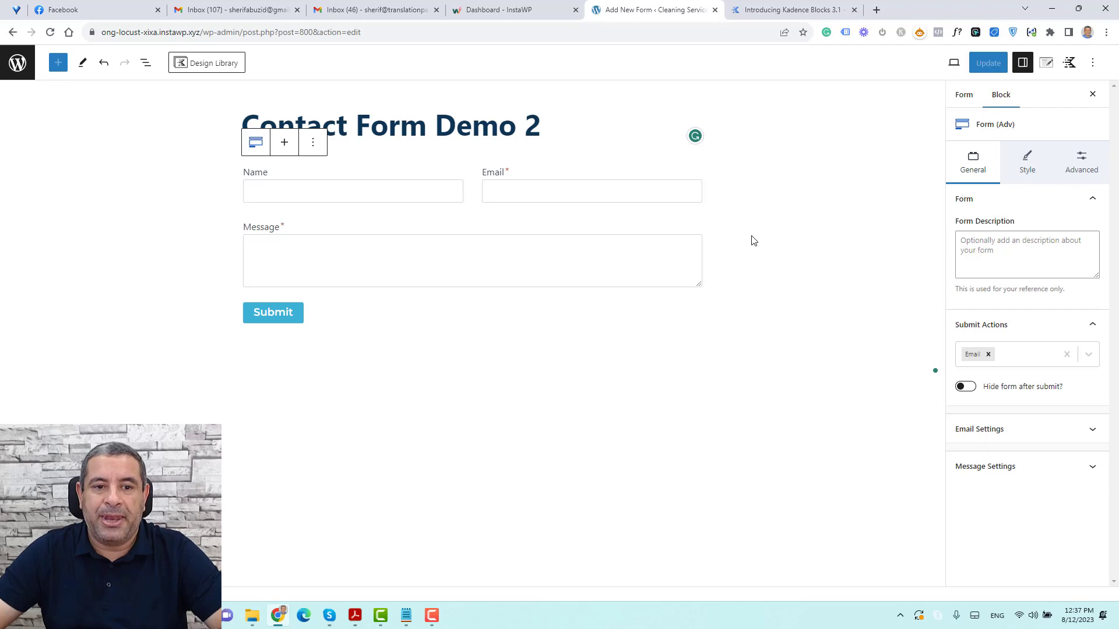
Show the form's block structure and inspect the settings of its Row Layout, Message and Submit blocks.
{"action": "left_click", "coordinate": [146, 65]}
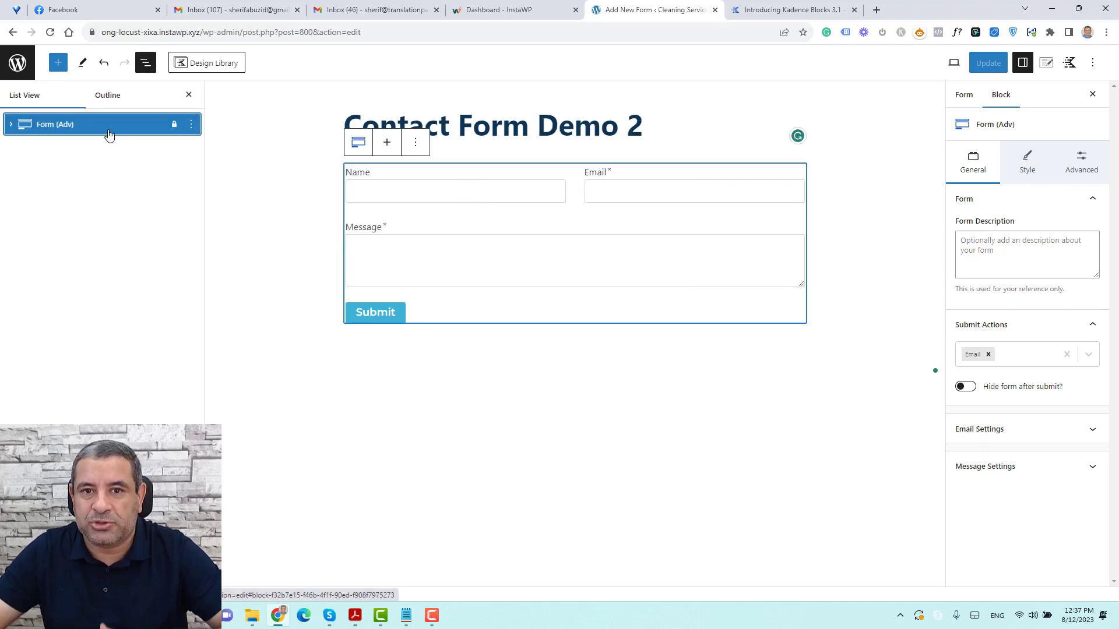
{"action": "left_click", "coordinate": [9, 125]}
{"action": "left_click", "coordinate": [58, 147]}
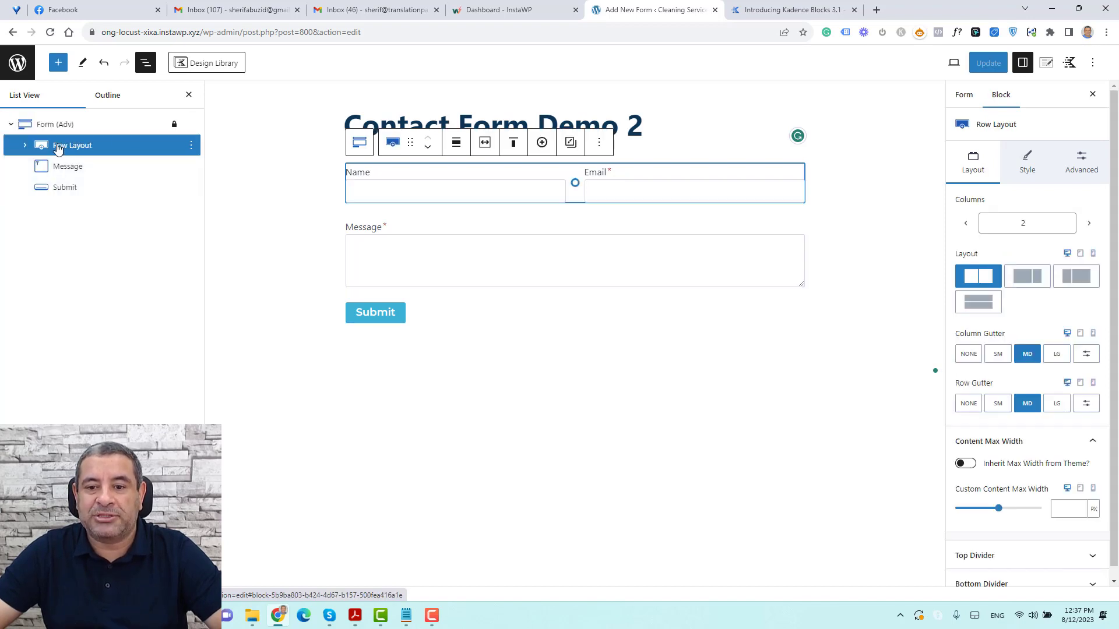
{"action": "left_click", "coordinate": [74, 169]}
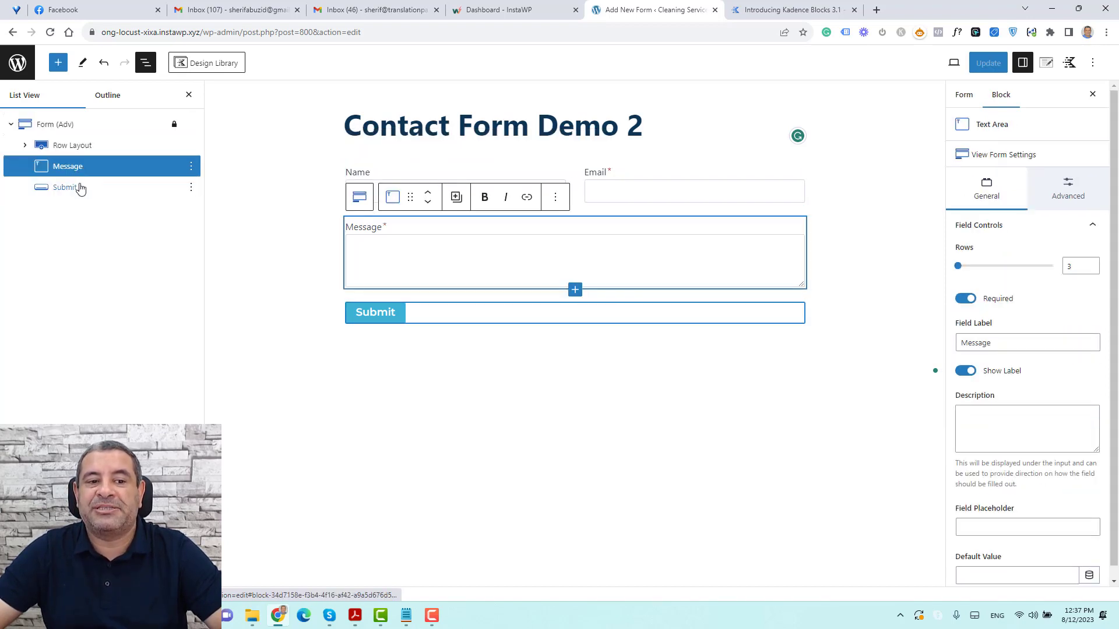
{"action": "left_click", "coordinate": [81, 189]}
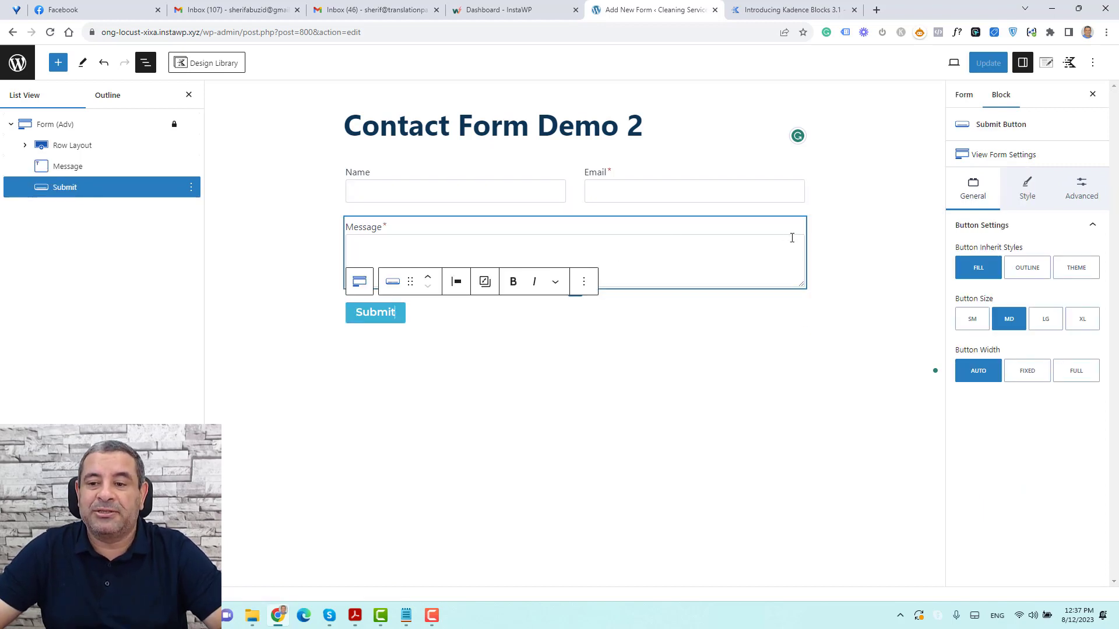
{"action": "left_click", "coordinate": [836, 238]}
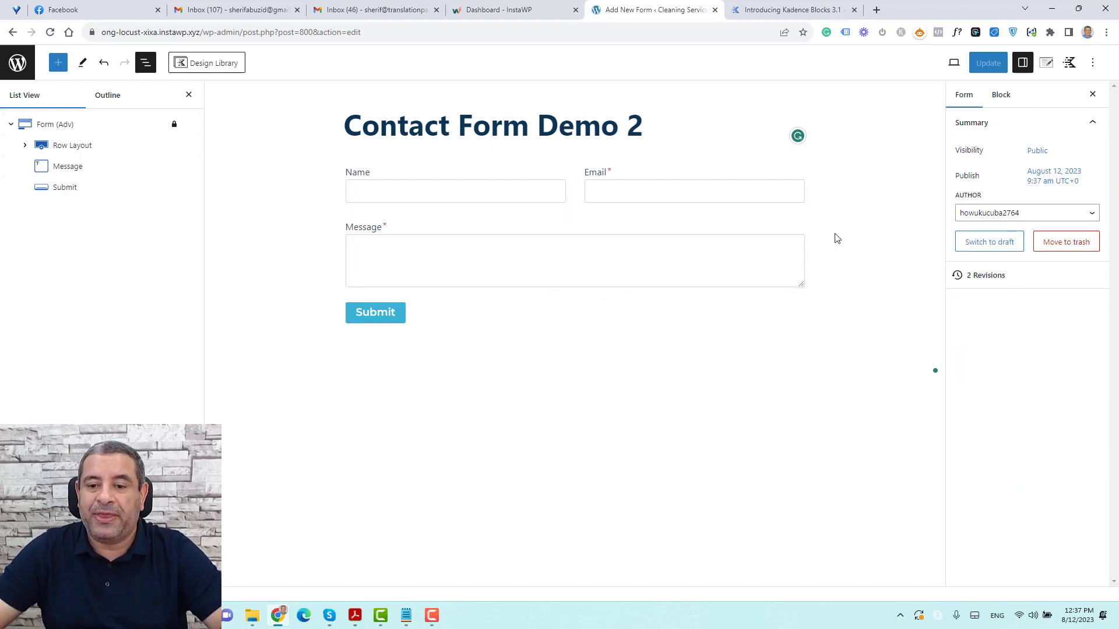
Browse the standard, advanced, layout and miscellaneous field types that can be inserted below the Message field.
{"action": "left_click", "coordinate": [575, 290]}
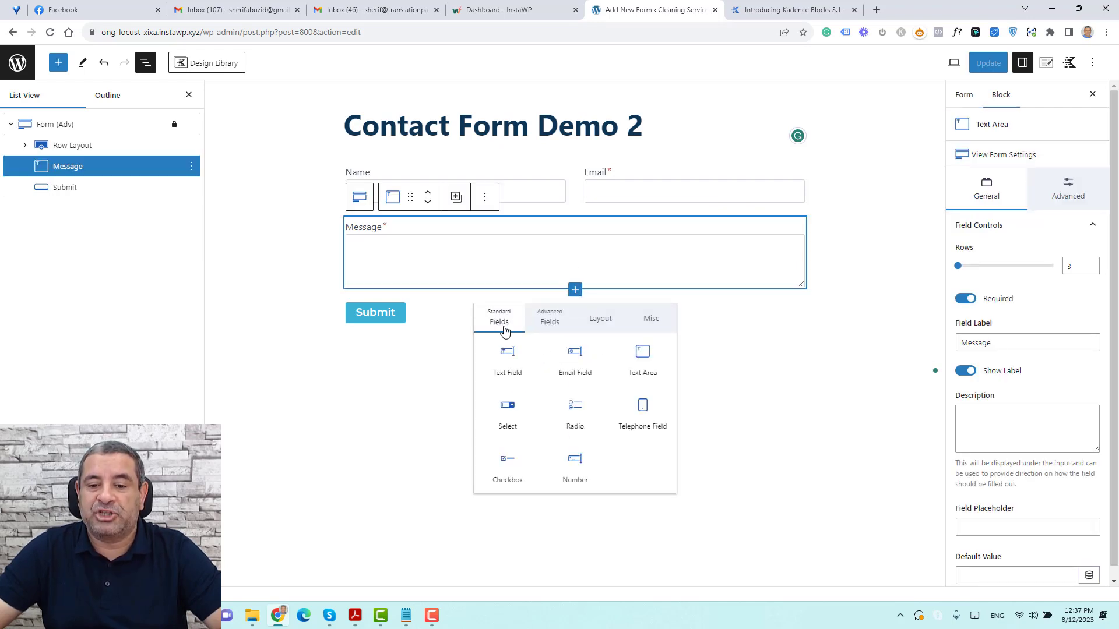
{"action": "left_click", "coordinate": [546, 325]}
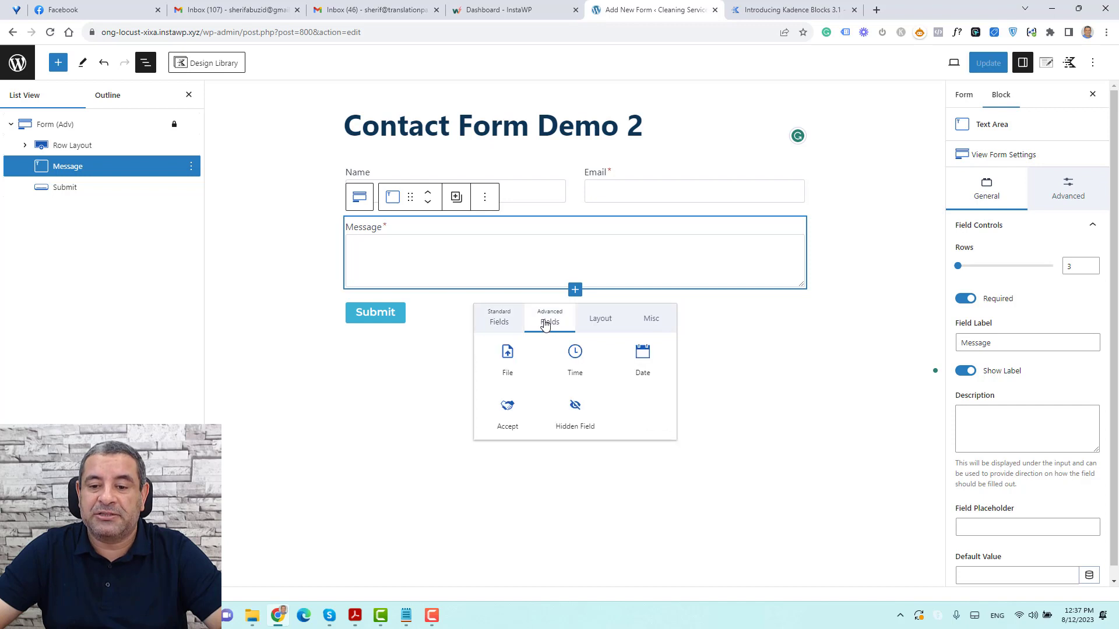
{"action": "left_click", "coordinate": [594, 322]}
{"action": "left_click", "coordinate": [654, 321]}
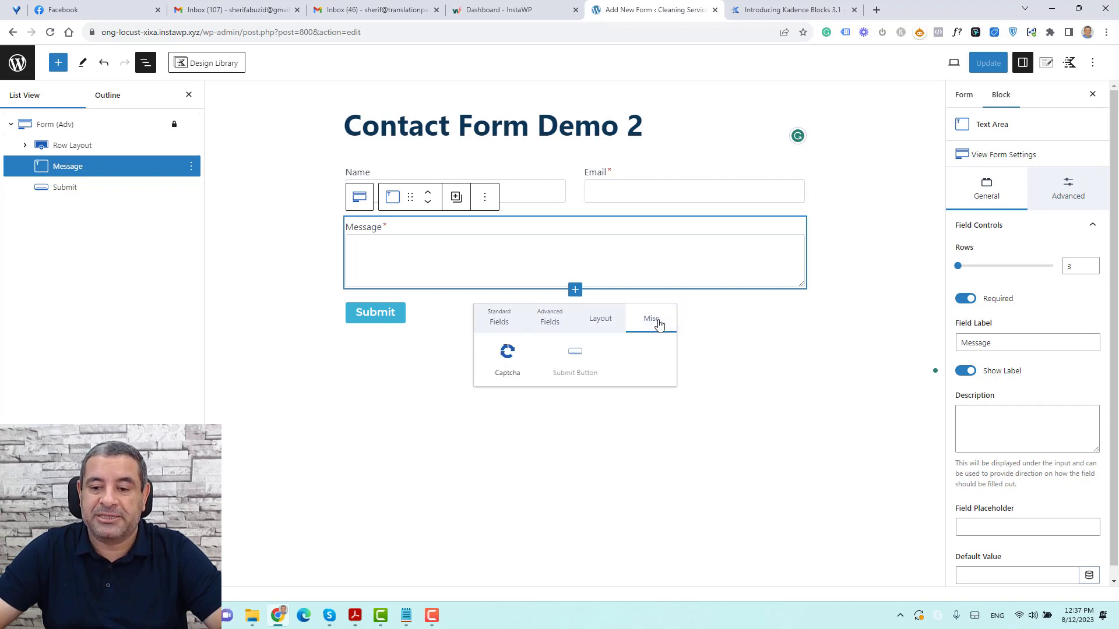
{"action": "left_click", "coordinate": [497, 325]}
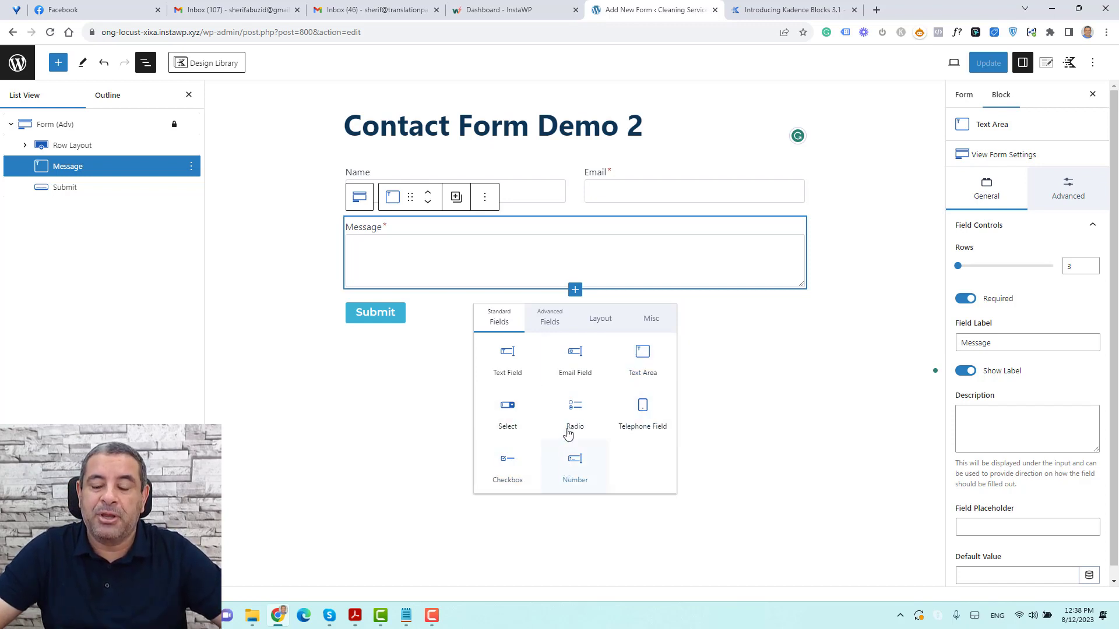
{"action": "left_click", "coordinate": [552, 324]}
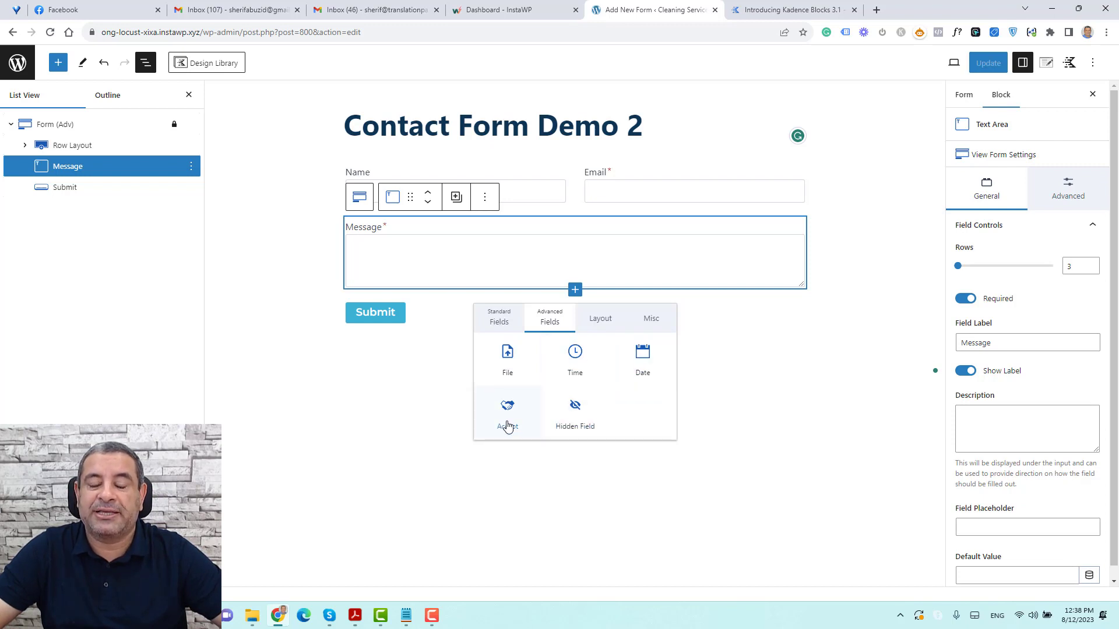
{"action": "left_click", "coordinate": [603, 325]}
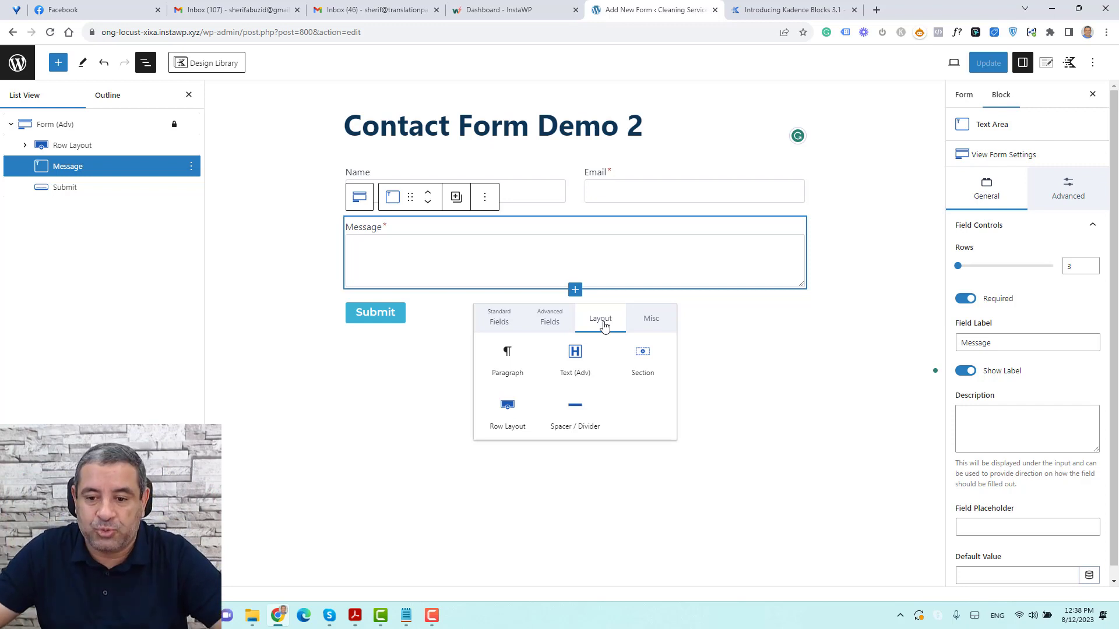
Insert a Captcha field below the Message field and list its available captcha types.
{"action": "left_click", "coordinate": [649, 322]}
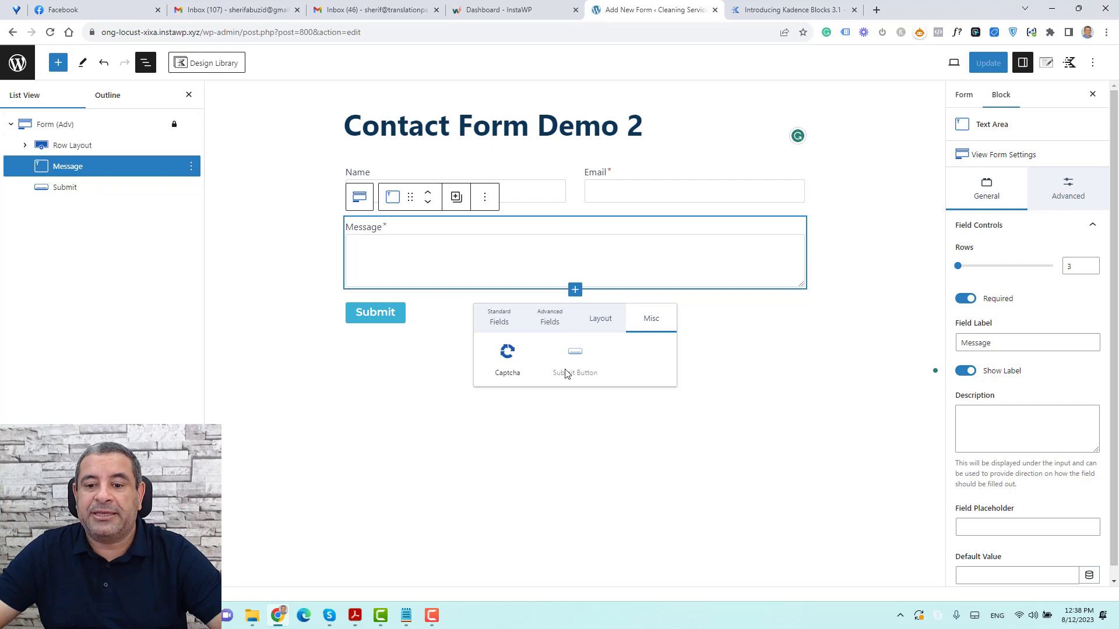
{"action": "left_click", "coordinate": [507, 358]}
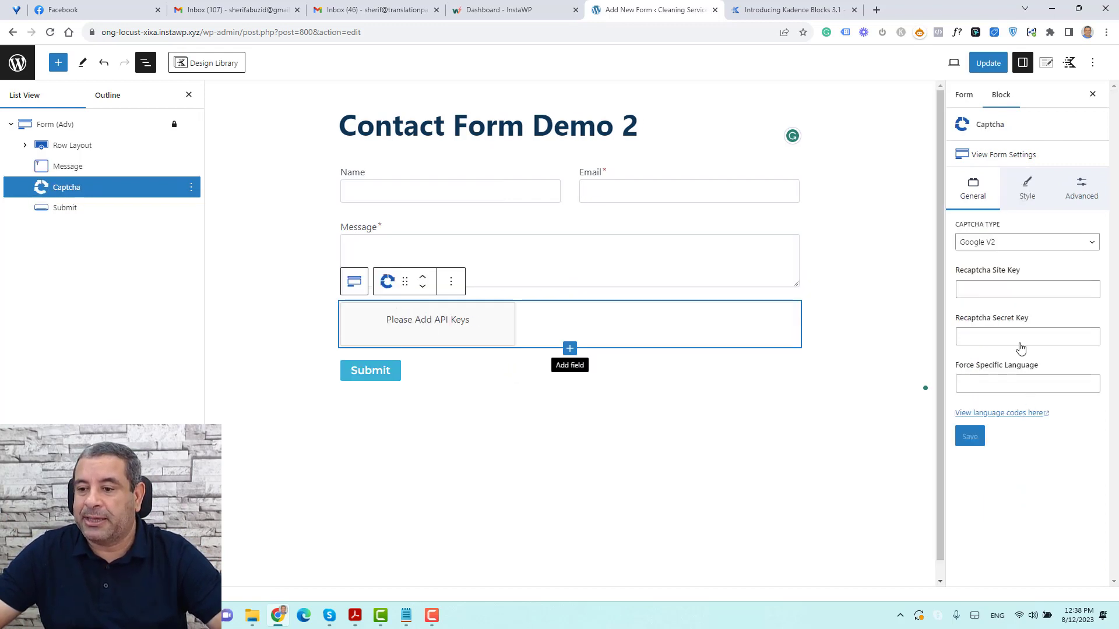
{"action": "left_click", "coordinate": [997, 246]}
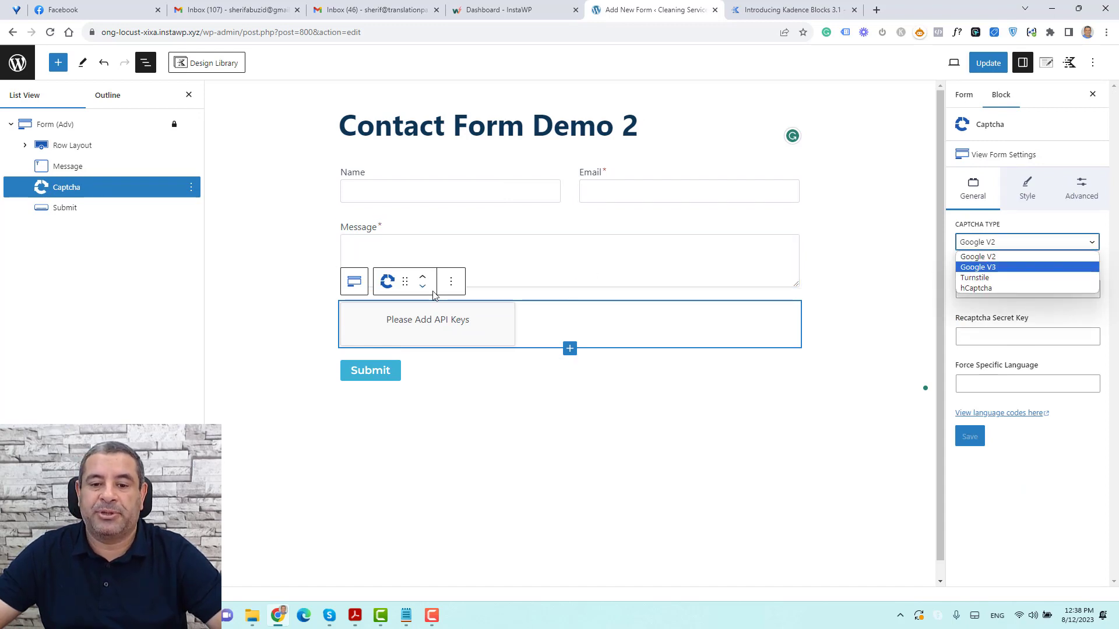
Delete the Captcha field from the form.
{"action": "left_click", "coordinate": [451, 282]}
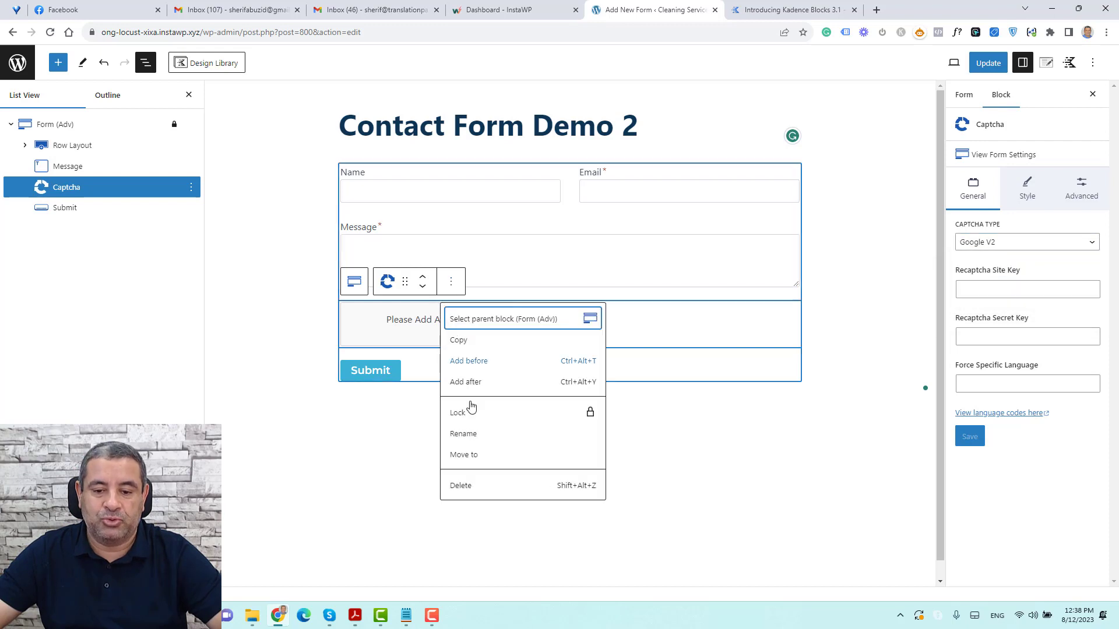
{"action": "left_click", "coordinate": [475, 485]}
{"action": "left_click", "coordinate": [657, 324]}
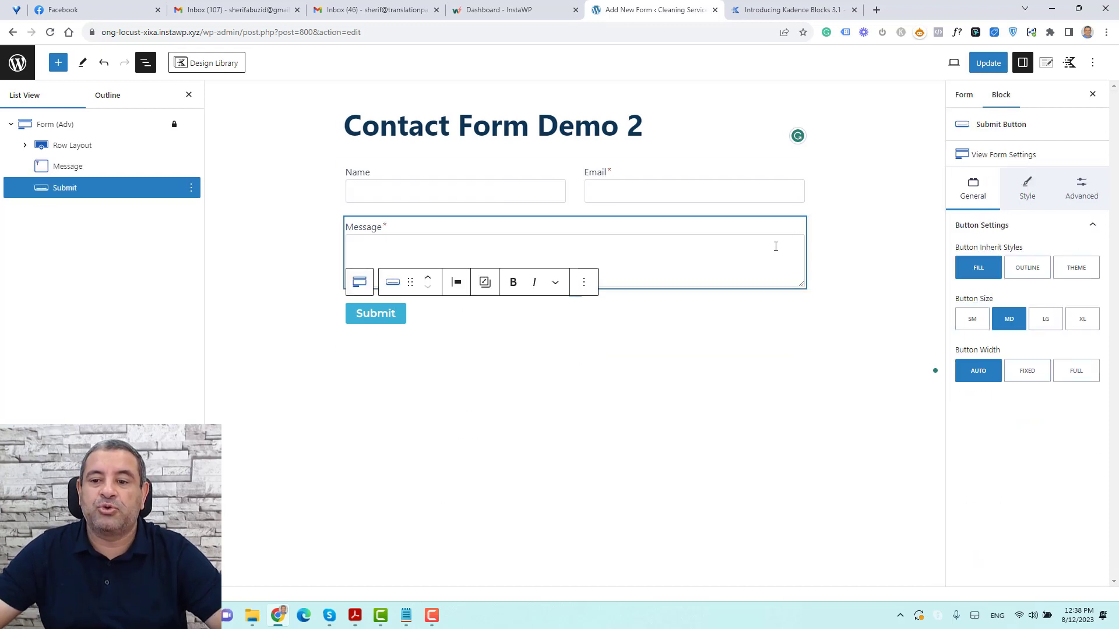
Inspect the settings of the Name, Email and Message fields one after another.
{"action": "left_click", "coordinate": [825, 228]}
{"action": "left_click", "coordinate": [412, 175]}
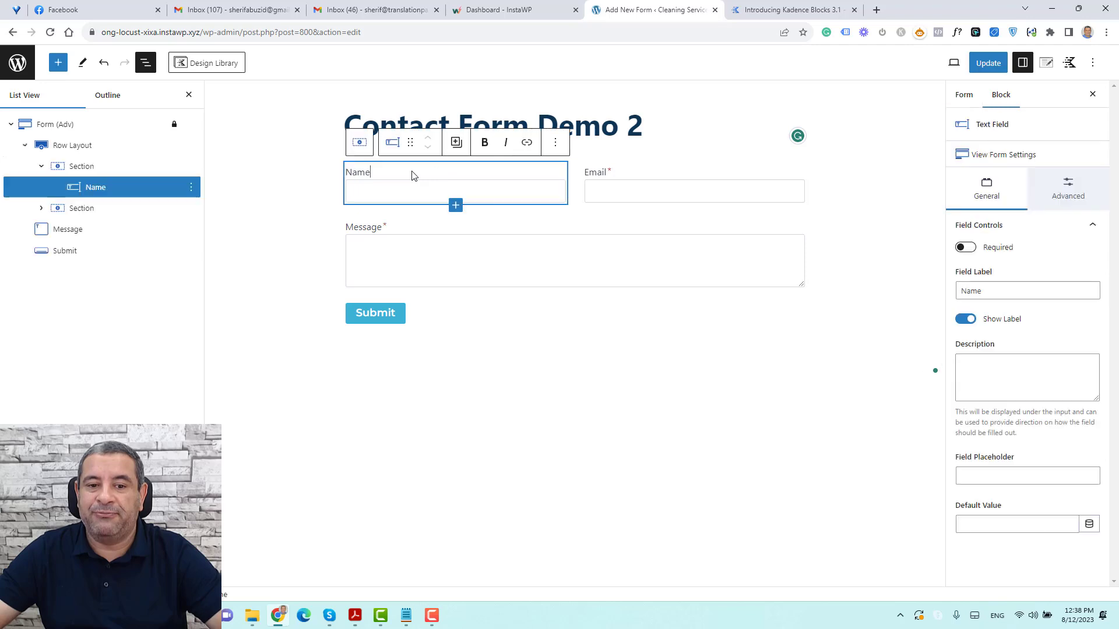
{"action": "left_click", "coordinate": [610, 171]}
{"action": "left_click", "coordinate": [541, 224]}
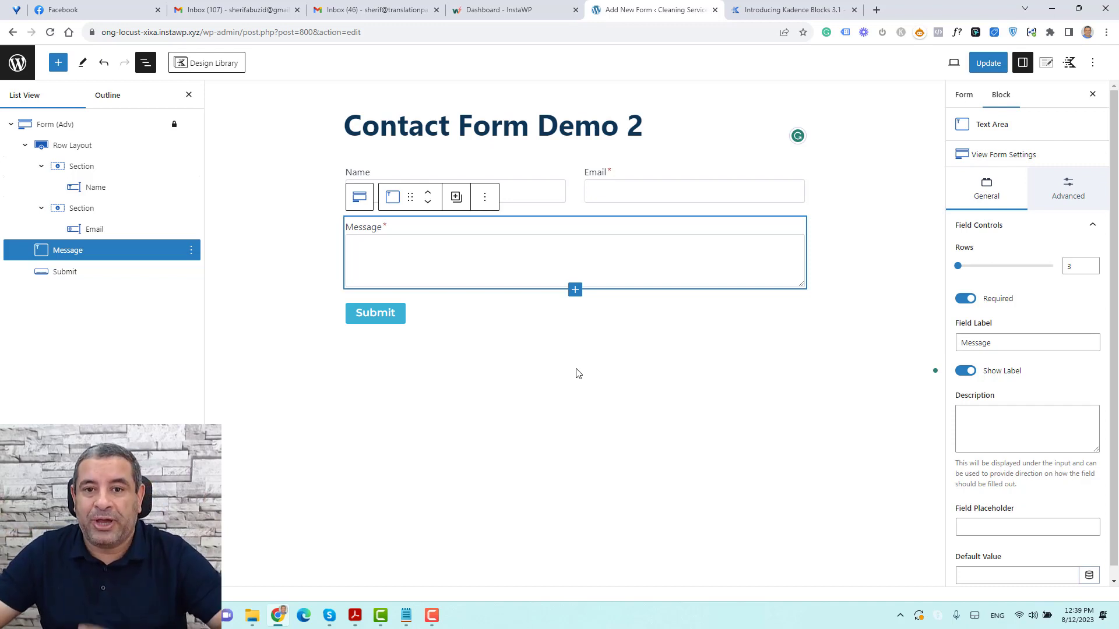
Insert a Row Layout with three equal columns between the Message field and the Submit button.
{"action": "left_click", "coordinate": [575, 291]}
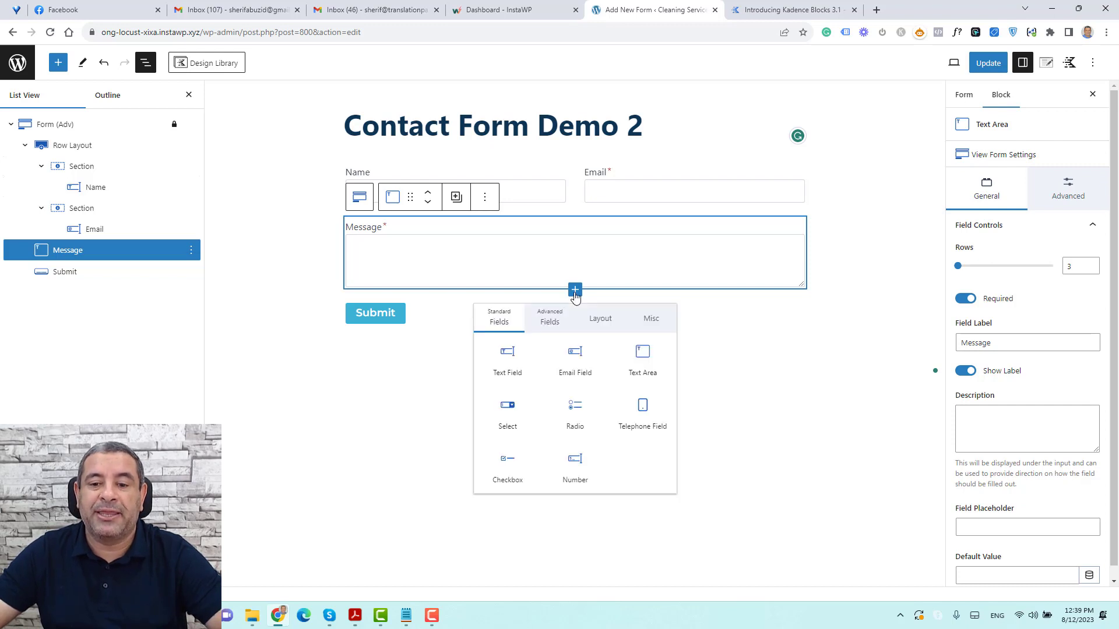
{"action": "left_click", "coordinate": [593, 322]}
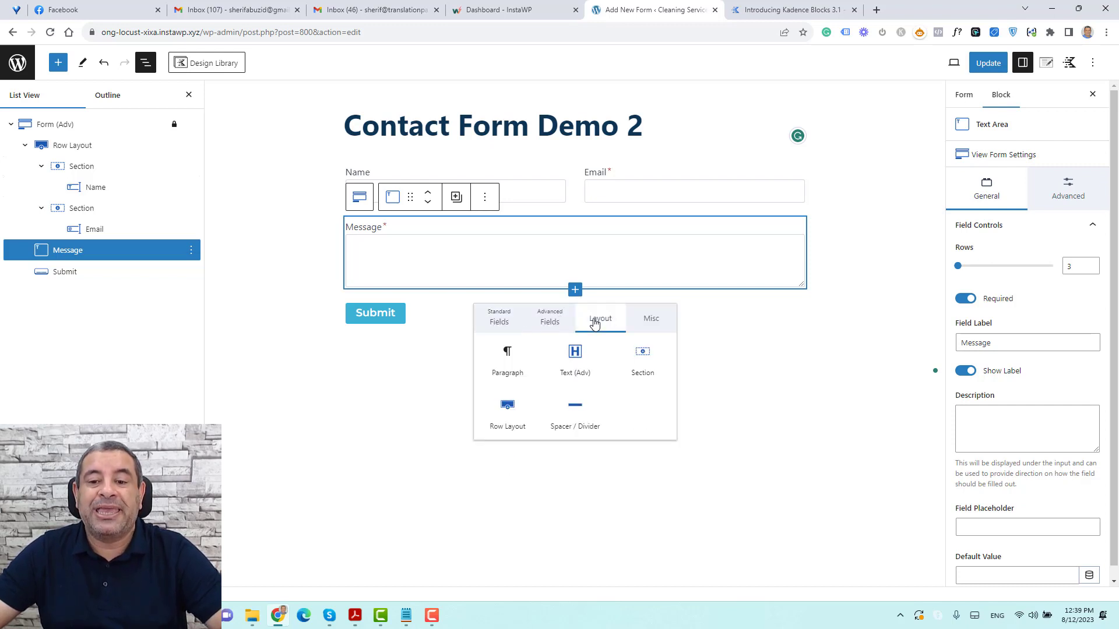
{"action": "left_click", "coordinate": [507, 423]}
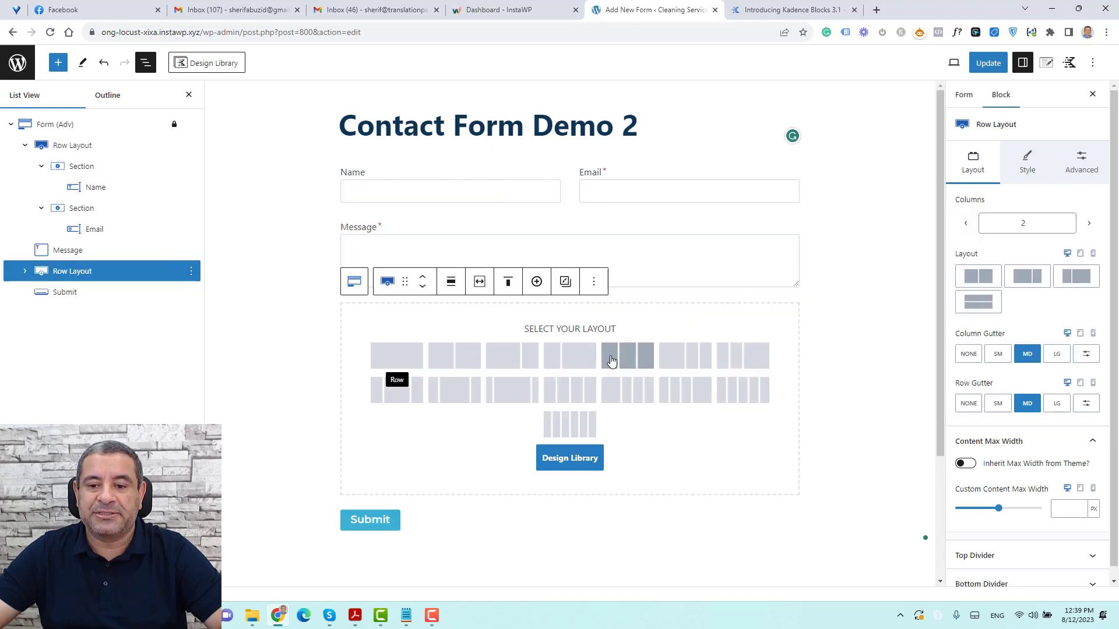
{"action": "left_click", "coordinate": [611, 360]}
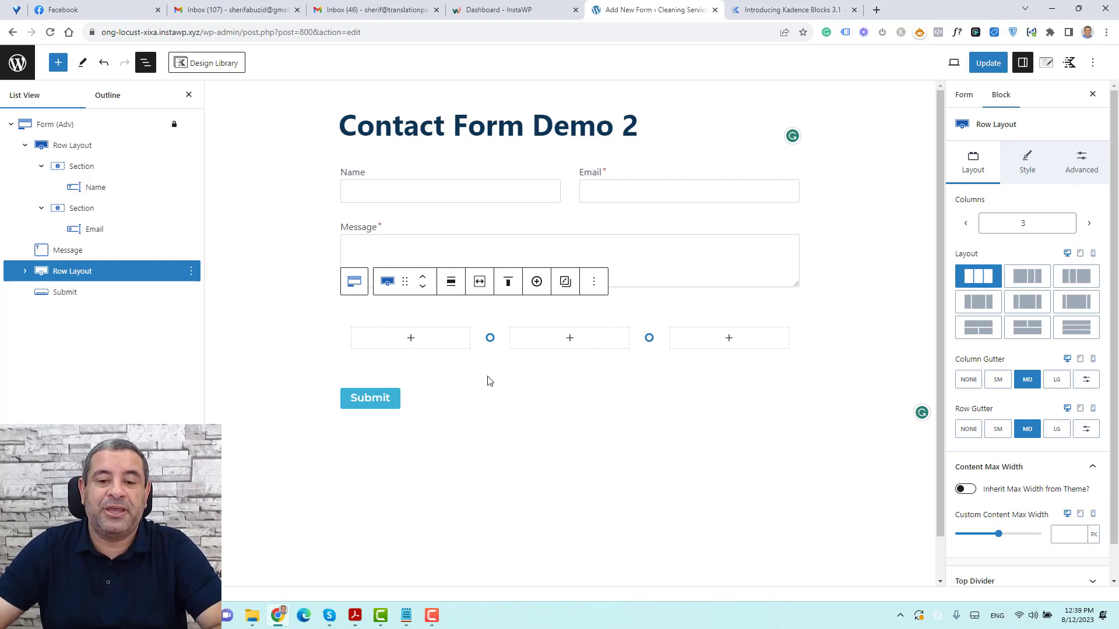
Insert a Date field into the first column of the new three-column row.
{"action": "left_click", "coordinate": [414, 343]}
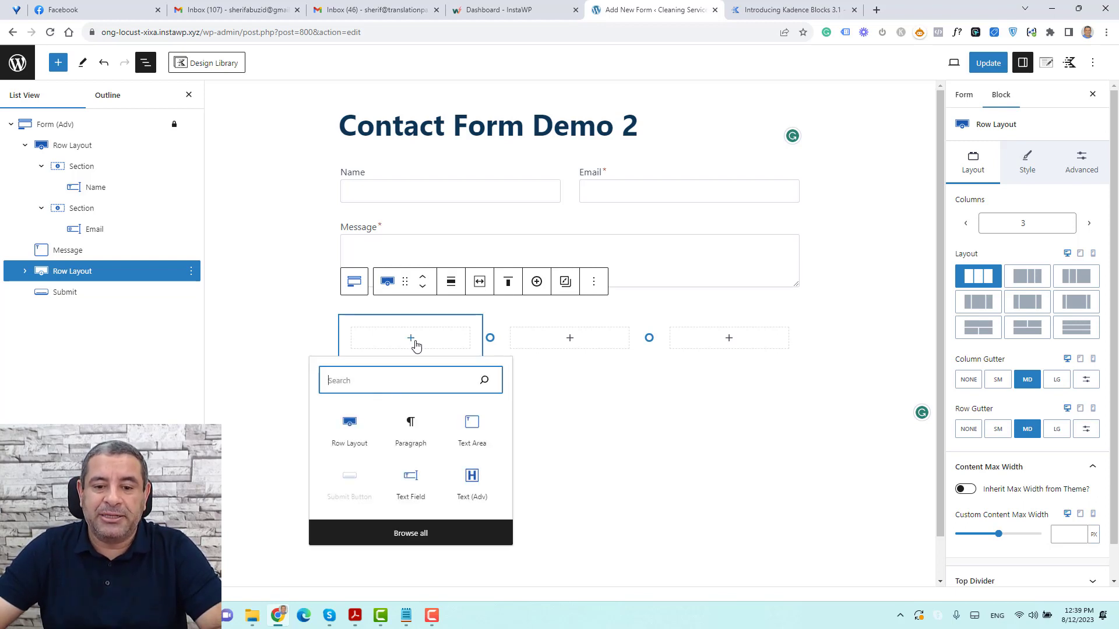
{"action": "left_click", "coordinate": [407, 535]}
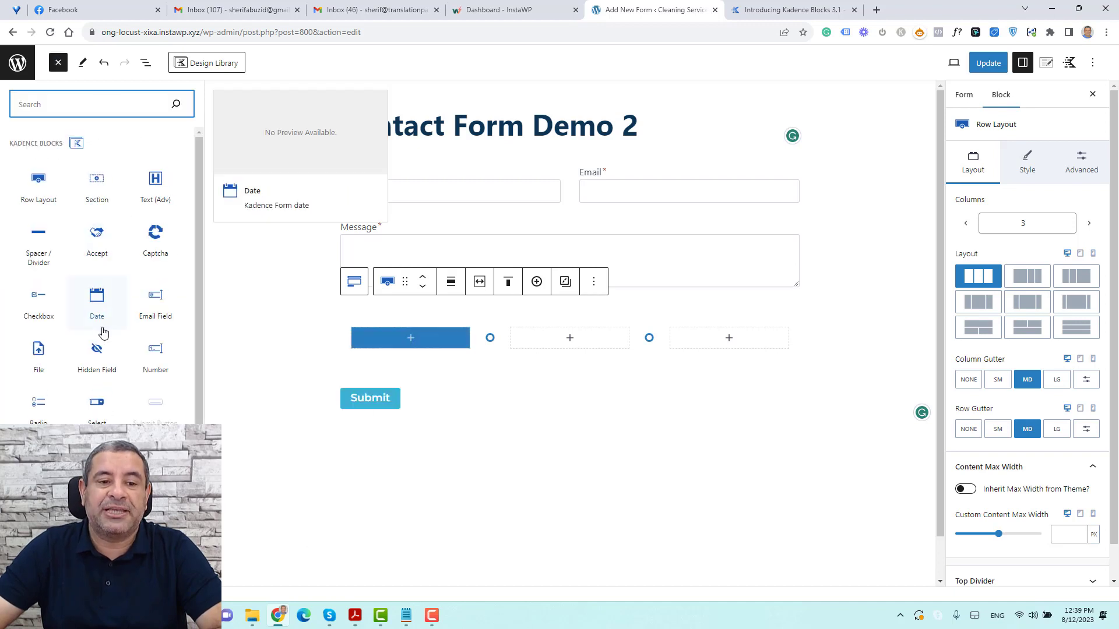
{"action": "scroll", "coordinate": [104, 332], "scroll_direction": "down", "scroll_amount": 3}
{"action": "scroll", "coordinate": [103, 332], "scroll_direction": "up", "scroll_amount": 3}
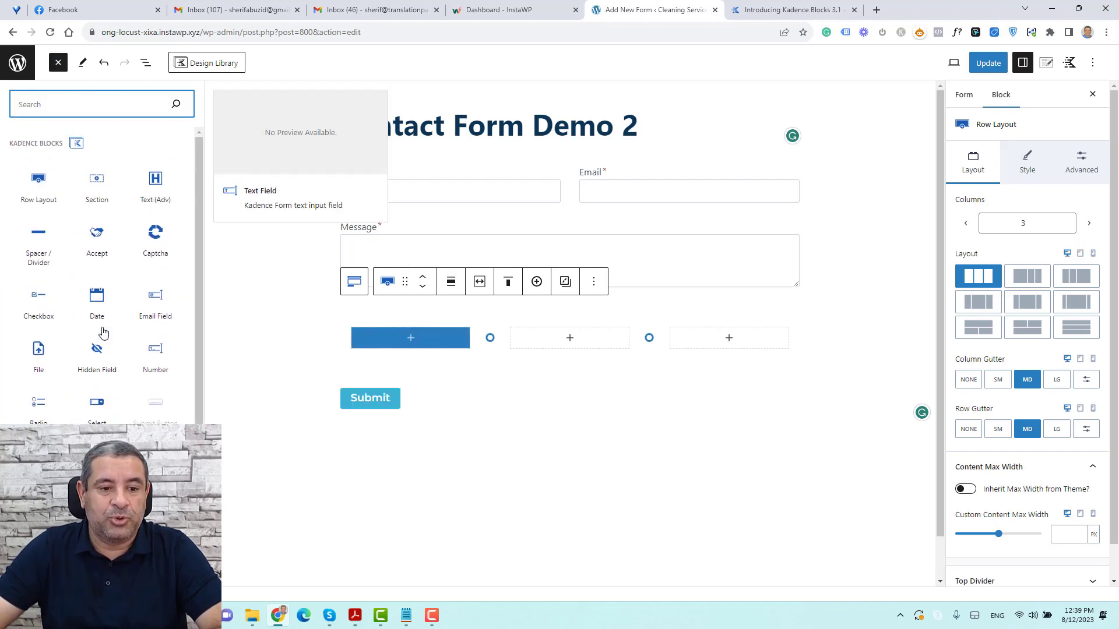
{"action": "left_click_drag", "start_coordinate": [103, 332], "coordinate": [392, 338]}
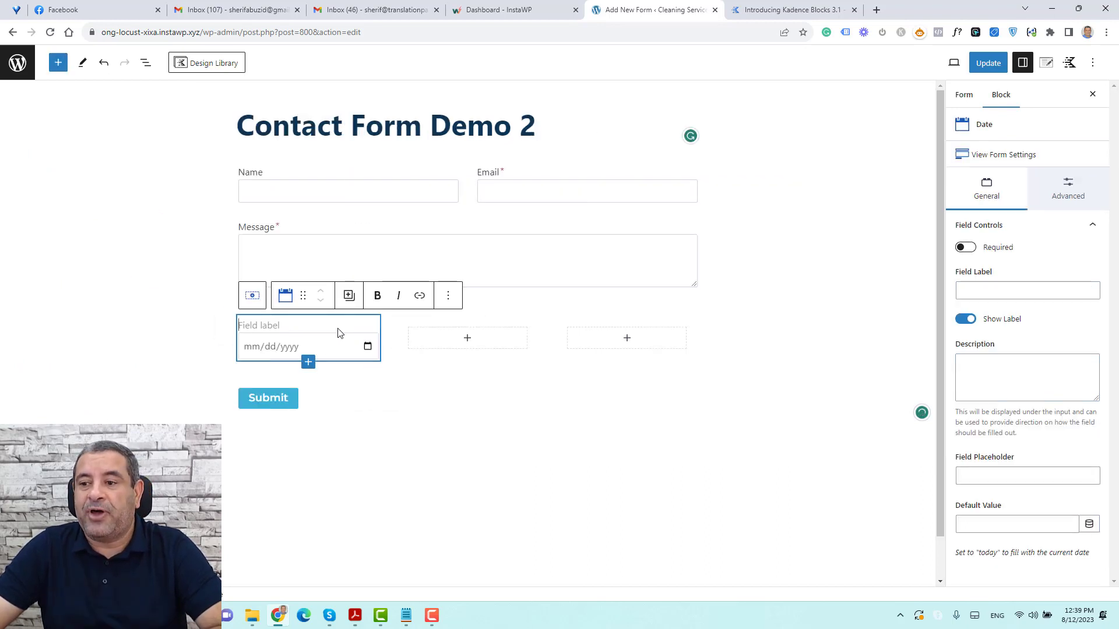
Look over the Date field's advanced settings, label the field "Choose a Date", and keep its label shown.
{"action": "left_click", "coordinate": [1069, 197]}
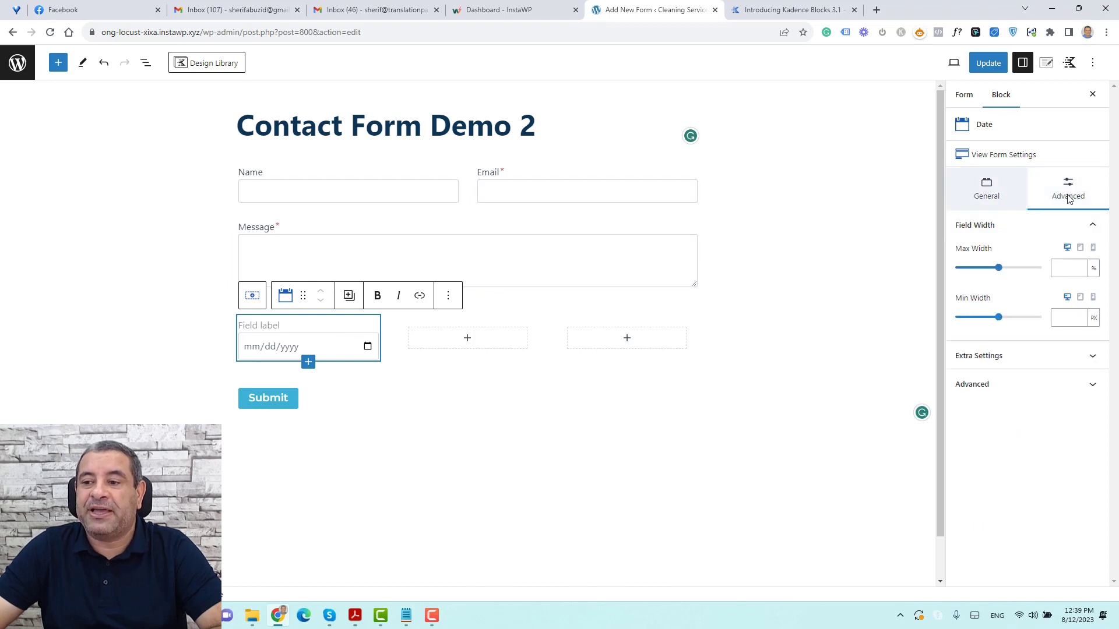
{"action": "left_click", "coordinate": [986, 195]}
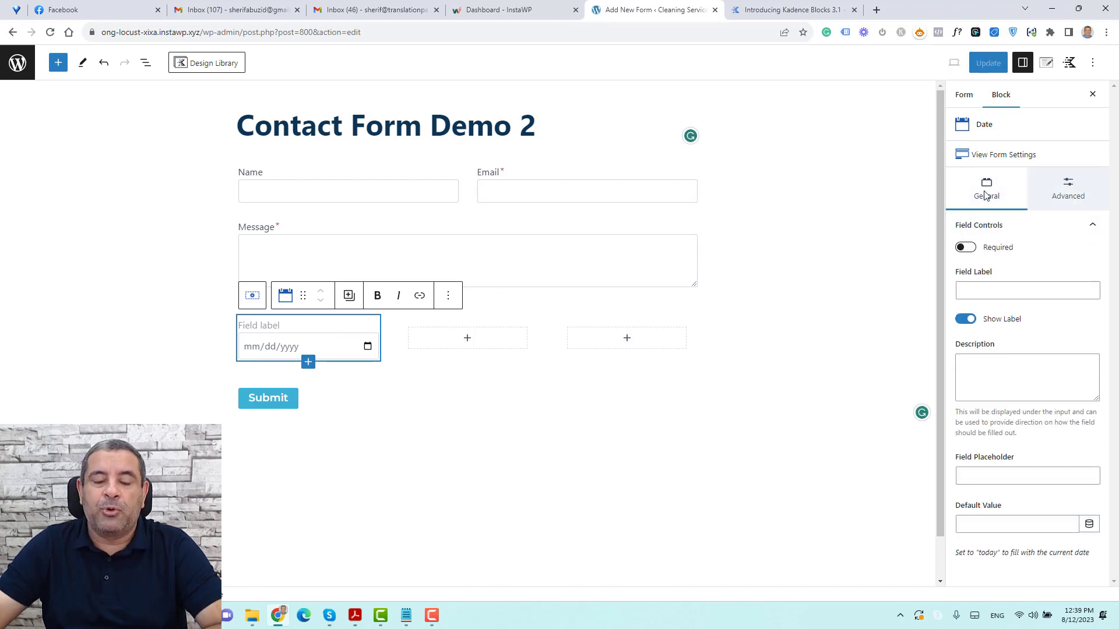
{"action": "left_click", "coordinate": [996, 285]}
{"action": "type", "text": "Ch"}
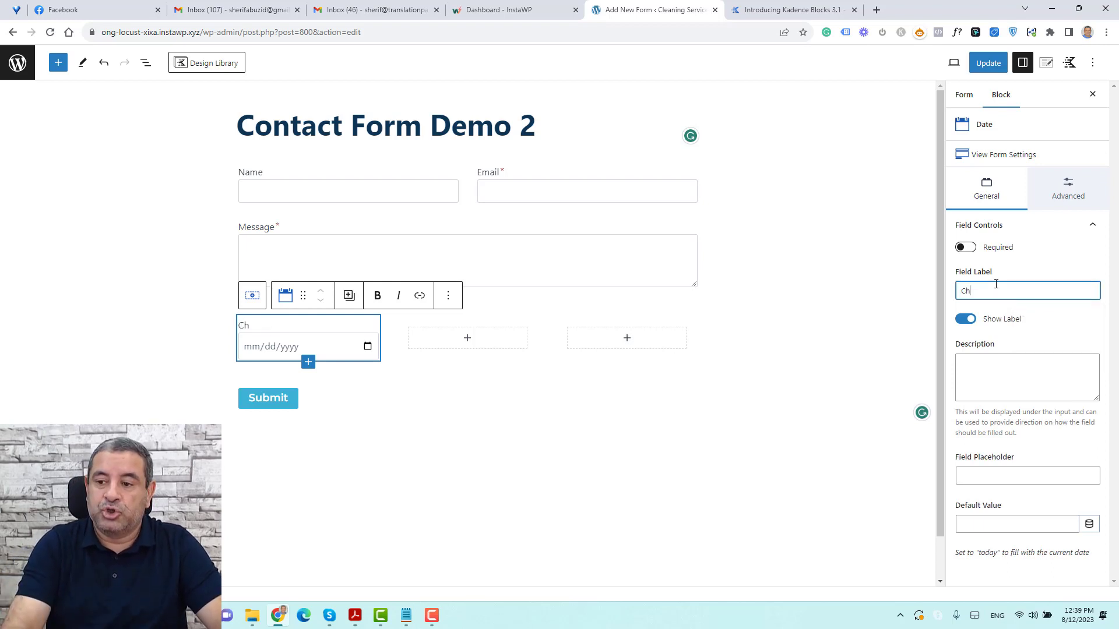
{"action": "type", "text": "oose a Date"}
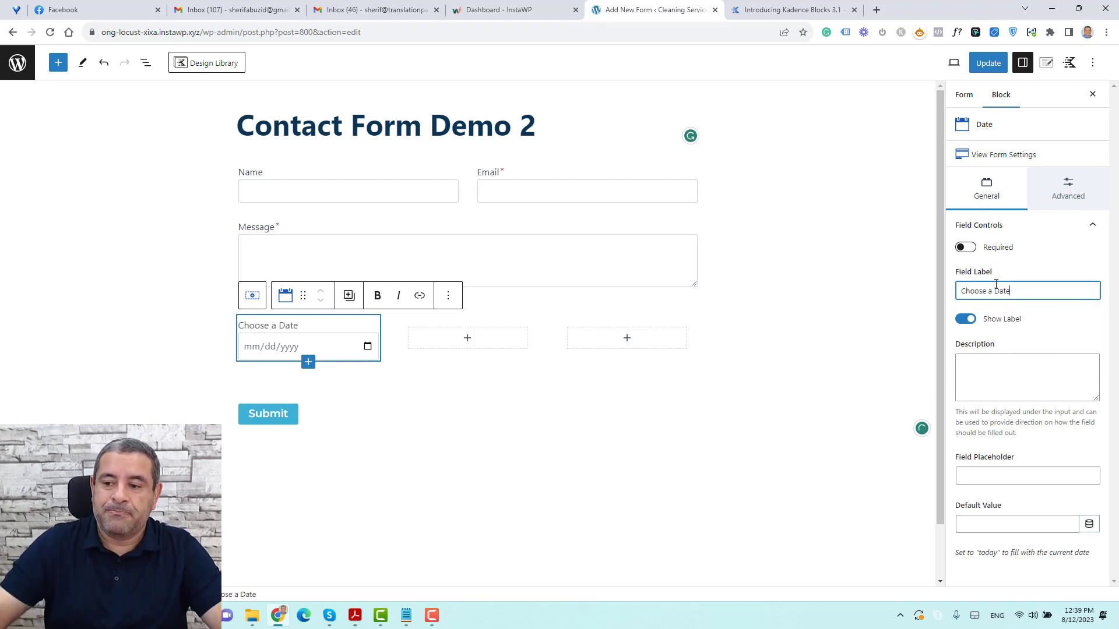
{"action": "left_click", "coordinate": [974, 321]}
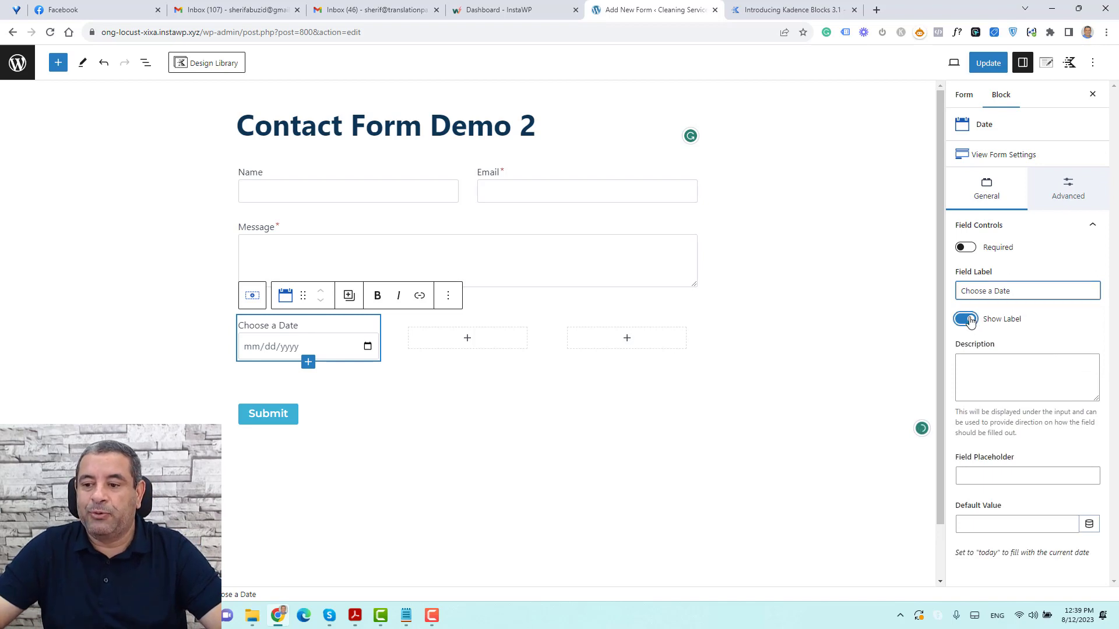
{"action": "left_click", "coordinate": [972, 320]}
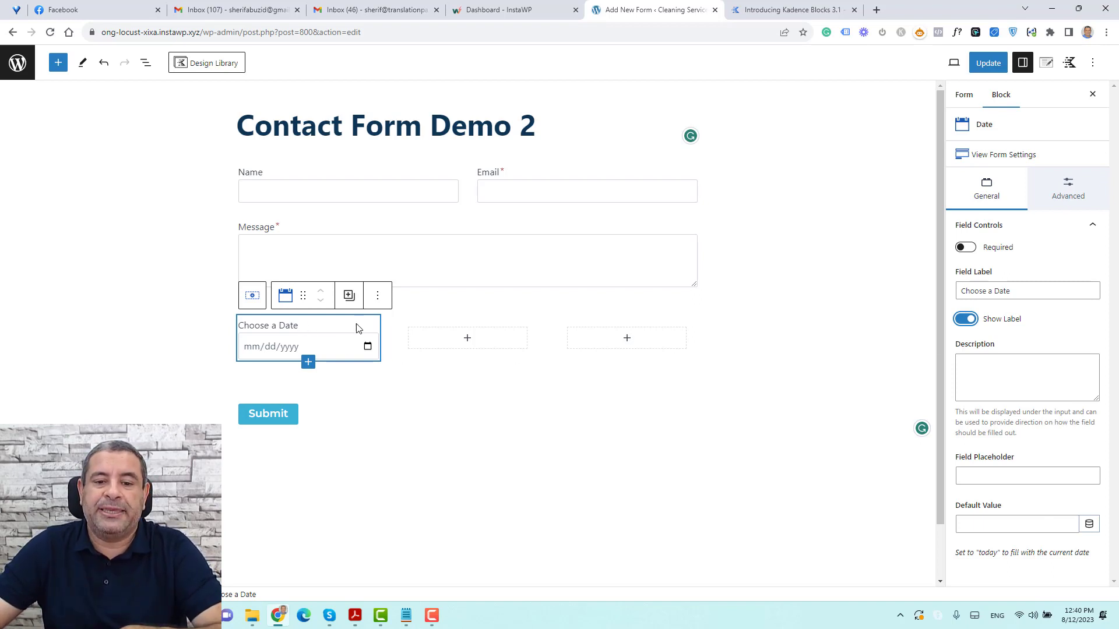
Insert a Time field into the middle column of the three-column row.
{"action": "left_click", "coordinate": [509, 331]}
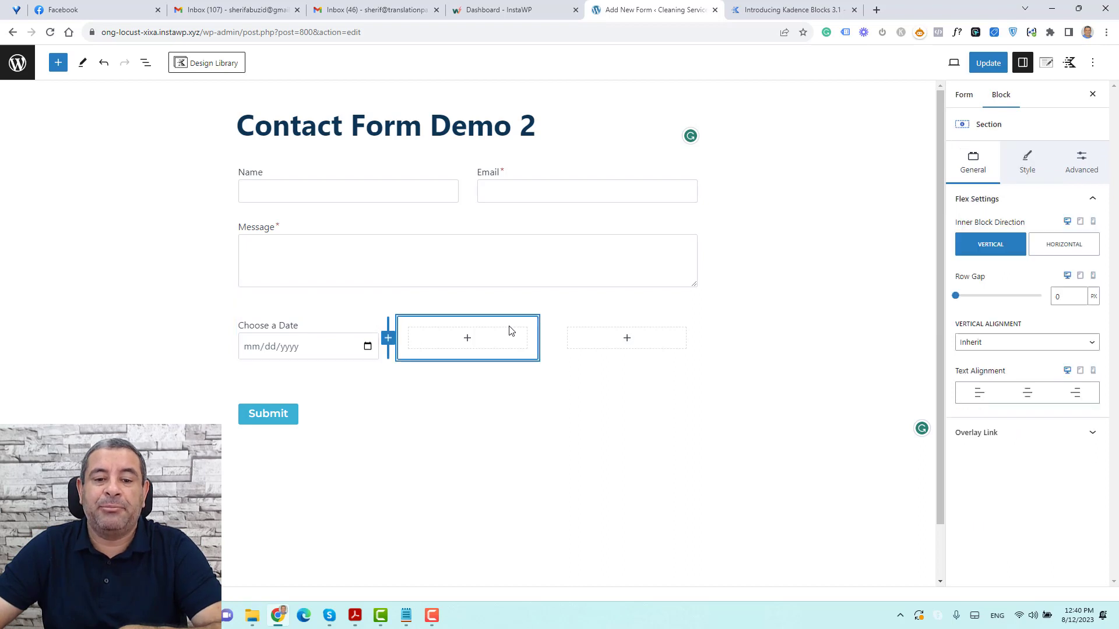
{"action": "left_click", "coordinate": [474, 348]}
{"action": "left_click", "coordinate": [475, 535]}
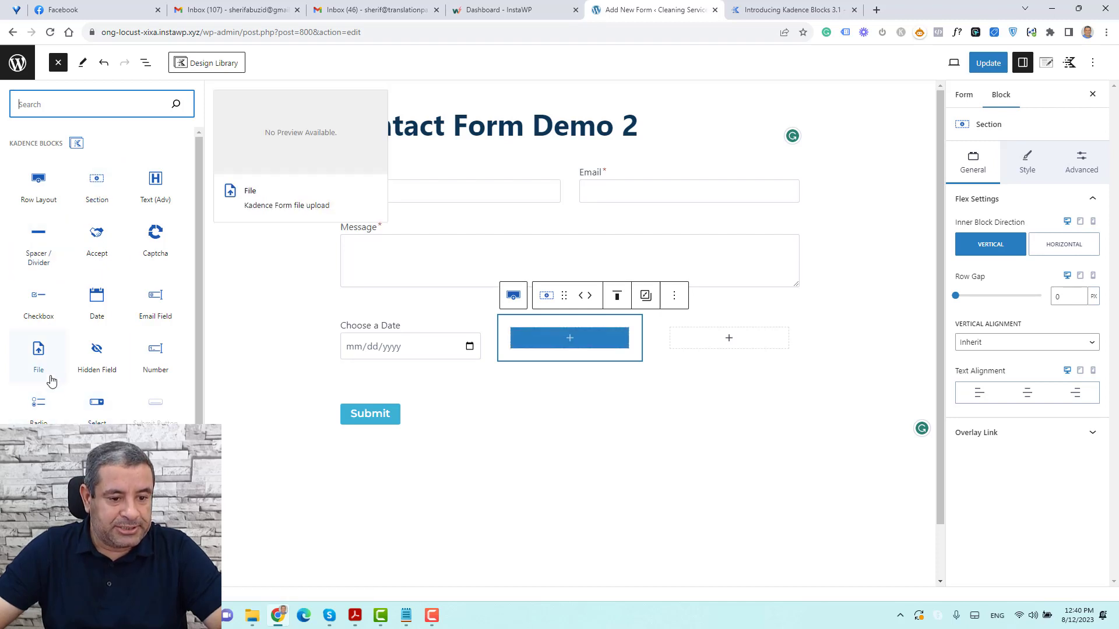
{"action": "left_click_drag", "start_coordinate": [97, 303], "coordinate": [562, 348]}
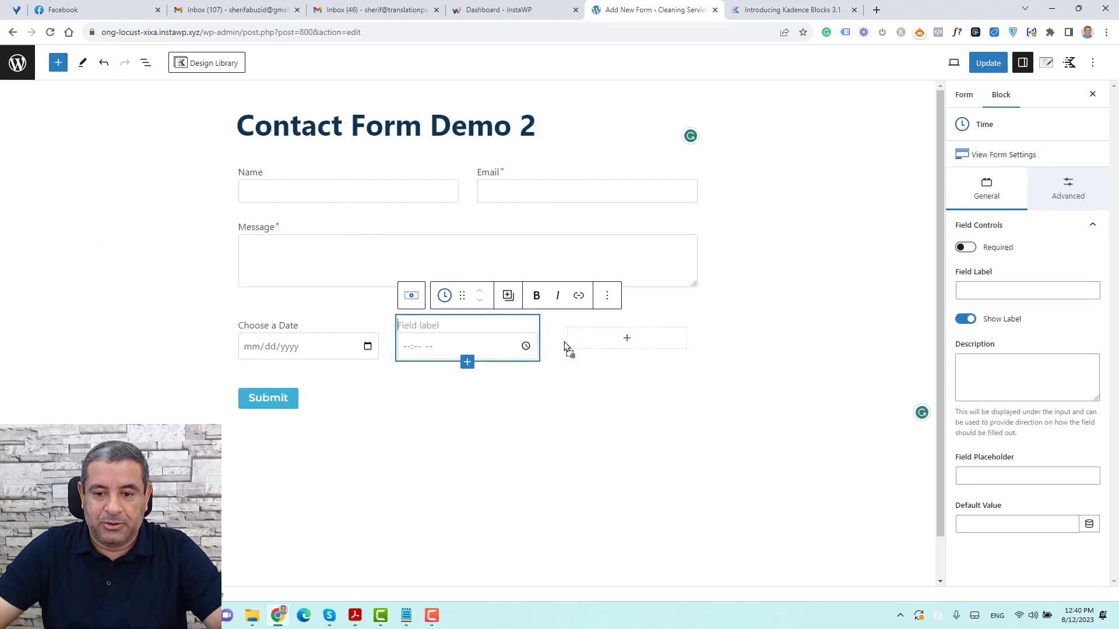
Find the Telephone Field by searching for "ph" and insert it into the third column of the row.
{"action": "left_click", "coordinate": [626, 341]}
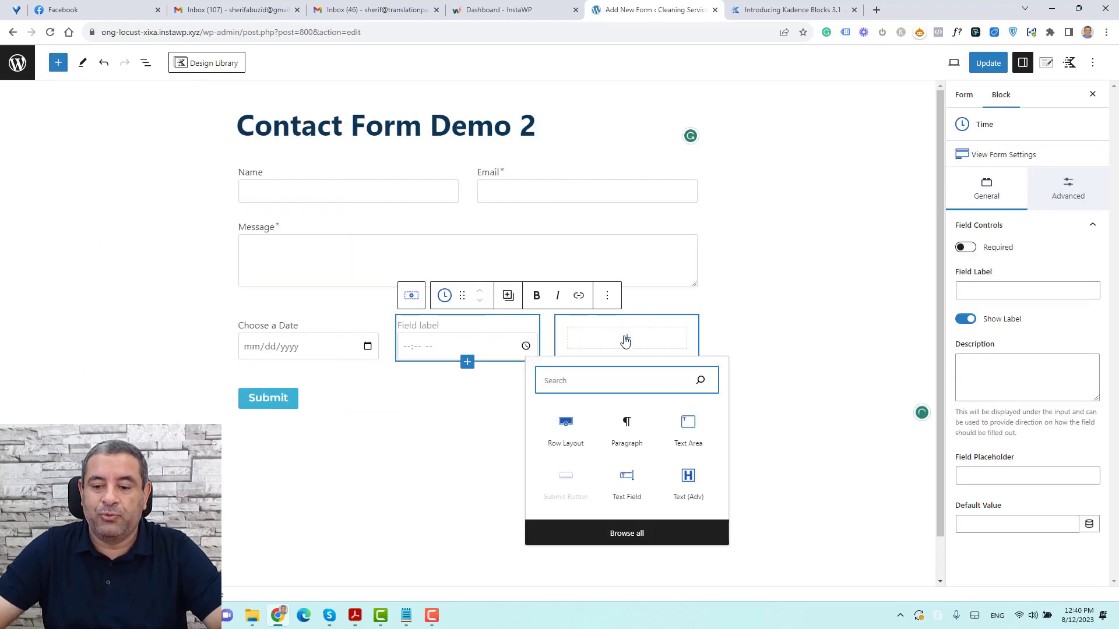
{"action": "type", "text": "ph"}
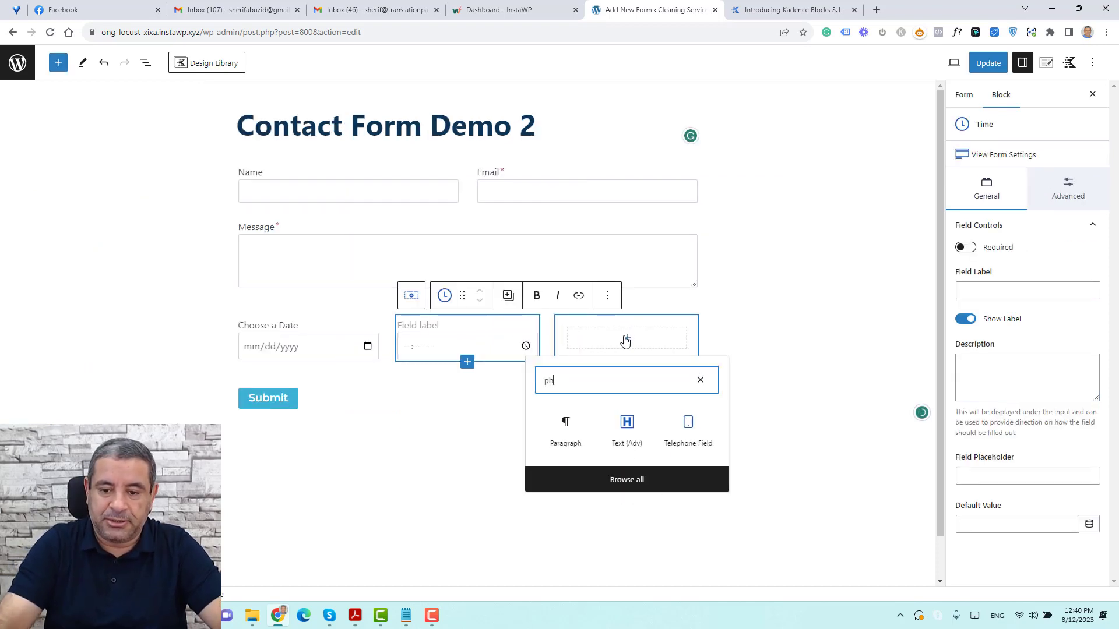
{"action": "left_click", "coordinate": [688, 437]}
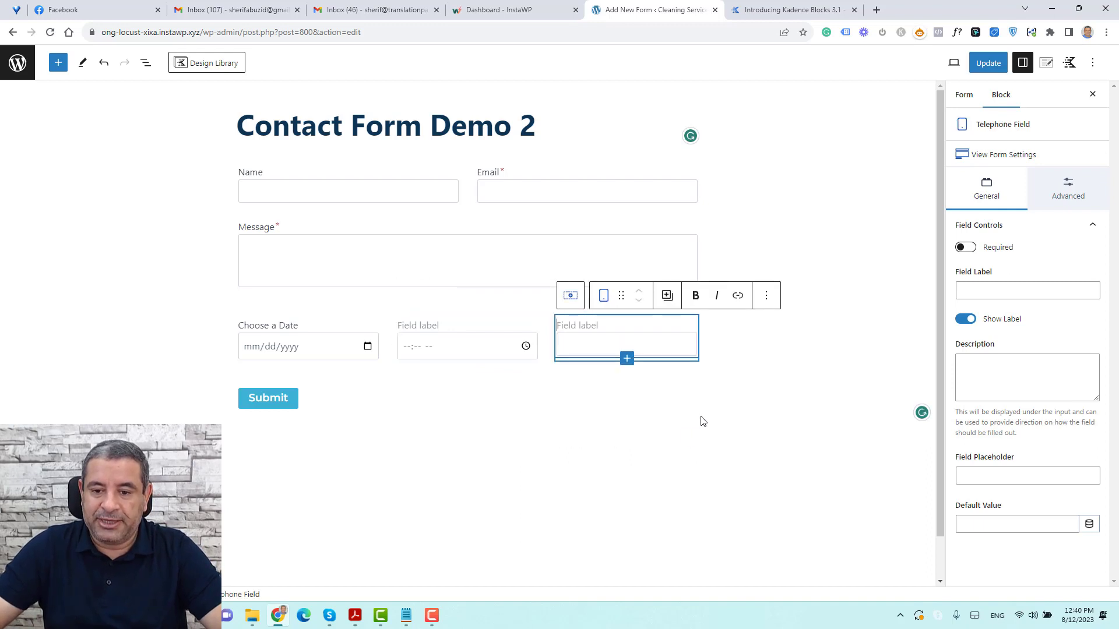
{"action": "left_click", "coordinate": [769, 362]}
Set the Time field's label to "Time:".
{"action": "left_click", "coordinate": [481, 325]}
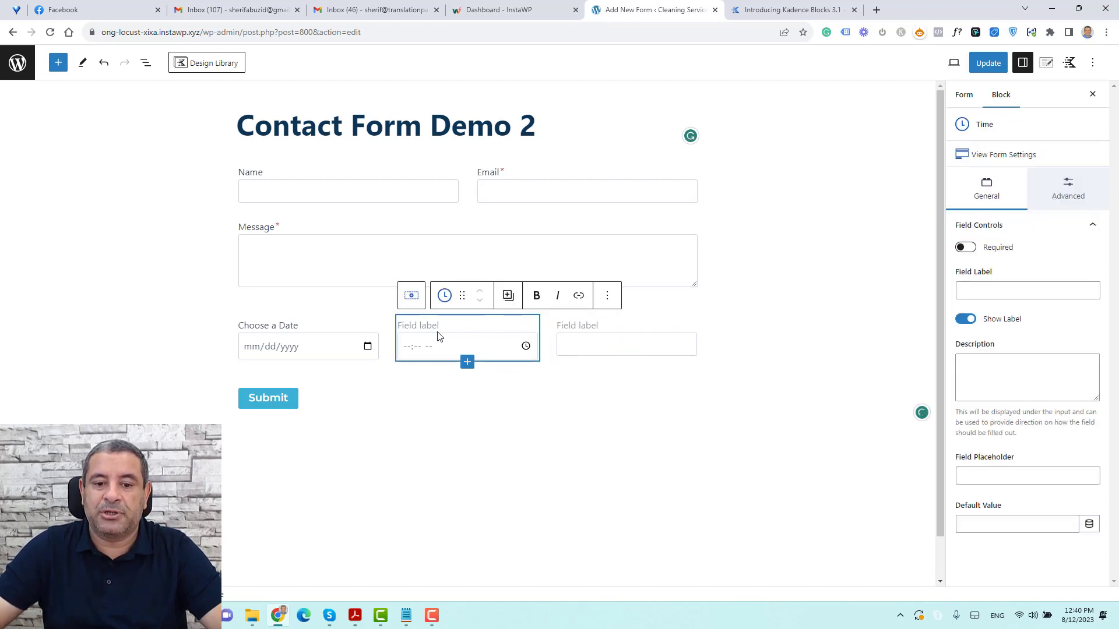
{"action": "left_click", "coordinate": [1005, 294]}
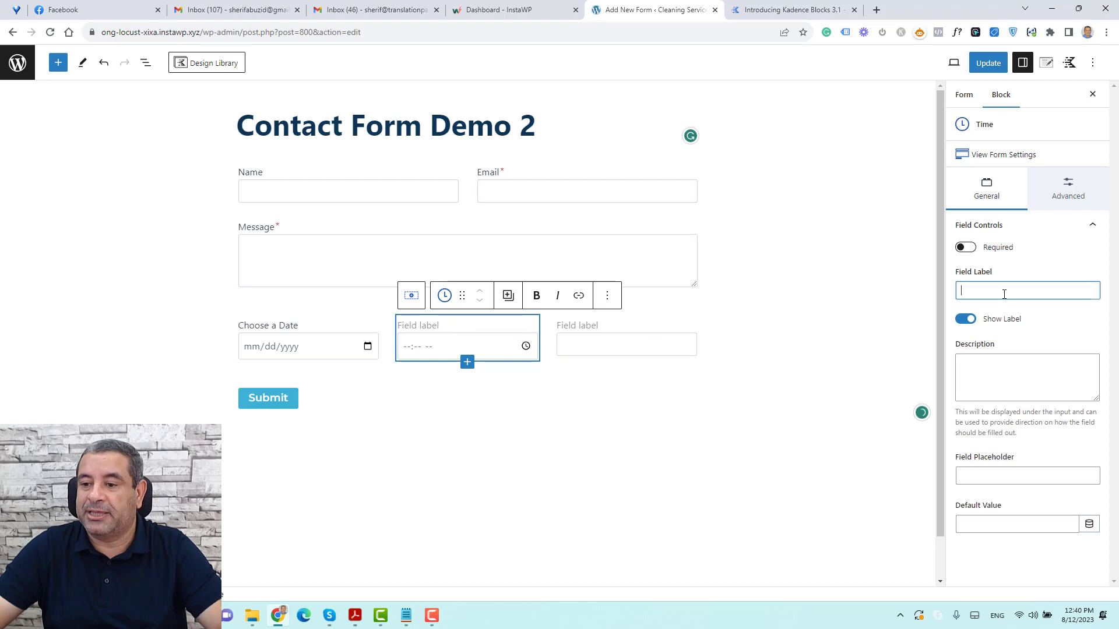
{"action": "type", "text": "t"}
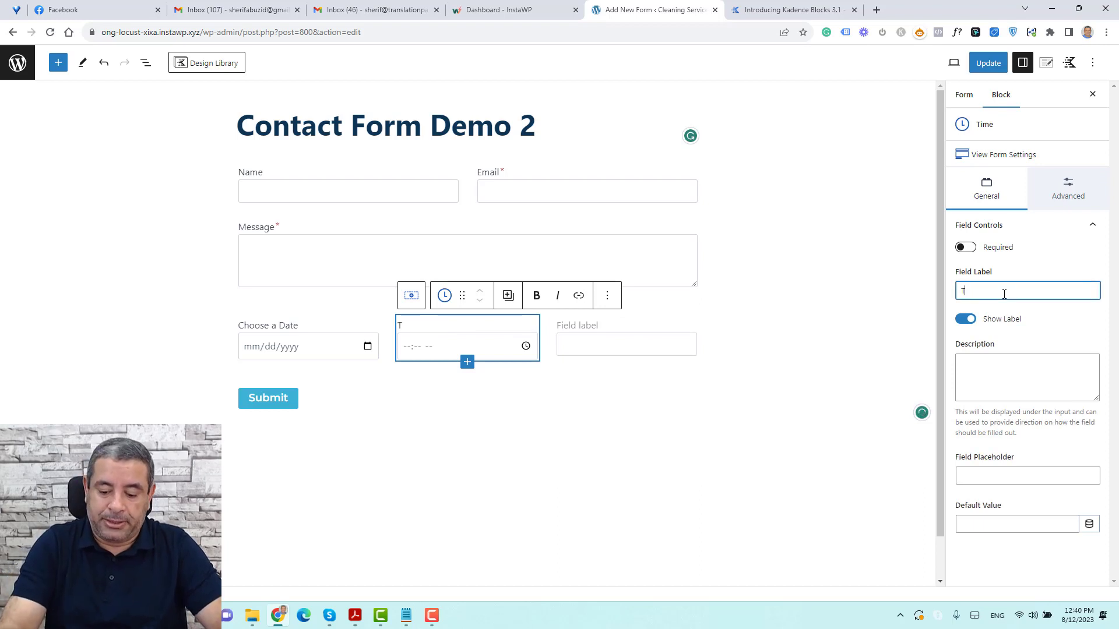
{"action": "type", "text": "ime:"}
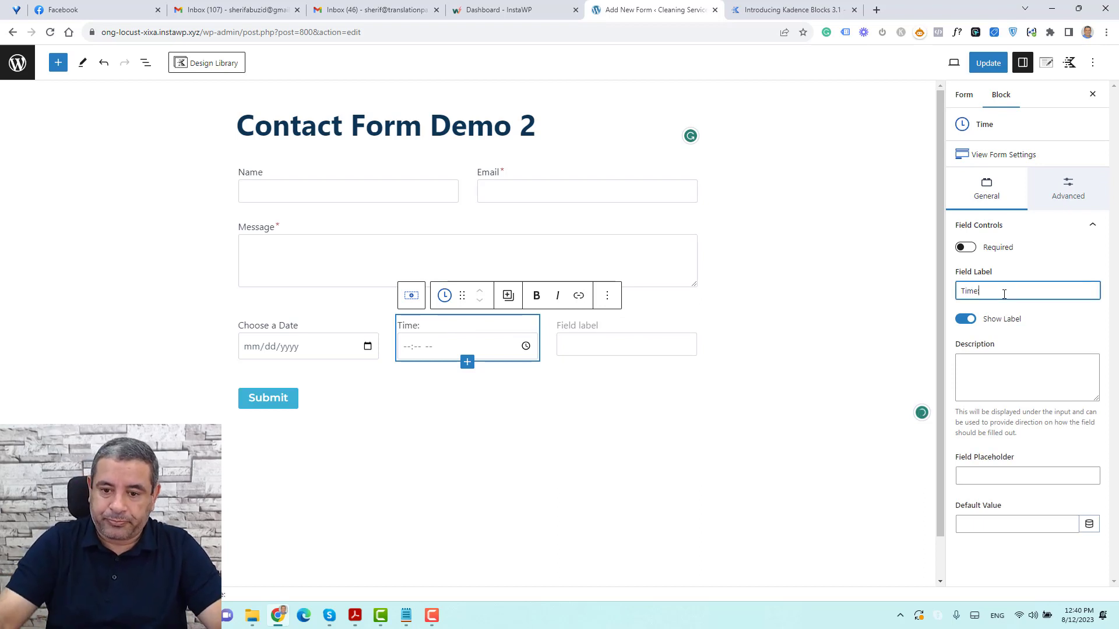
Set the Telephone Field's label to "Phone Number:".
{"action": "left_click", "coordinate": [663, 334]}
{"action": "left_click", "coordinate": [991, 299]}
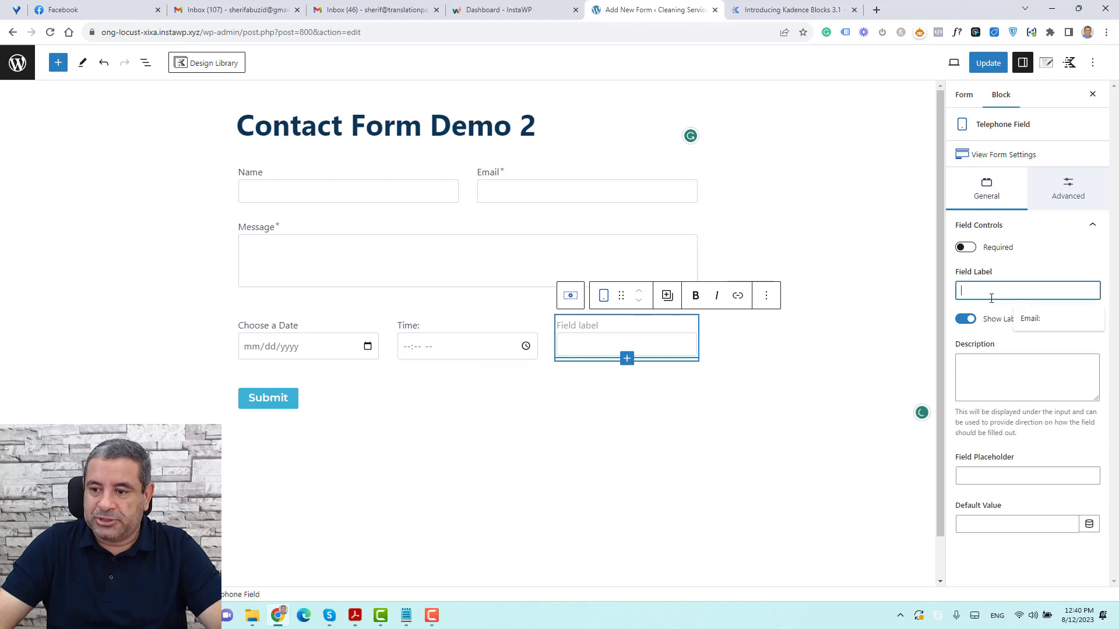
{"action": "type", "text": "Ph"}
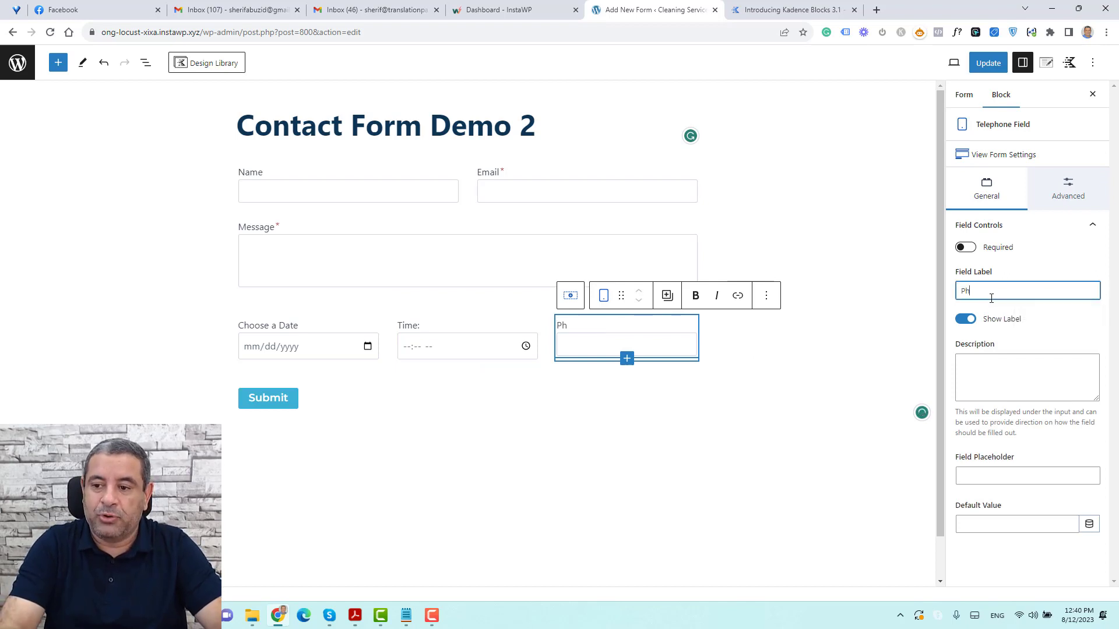
{"action": "type", "text": "one Number"}
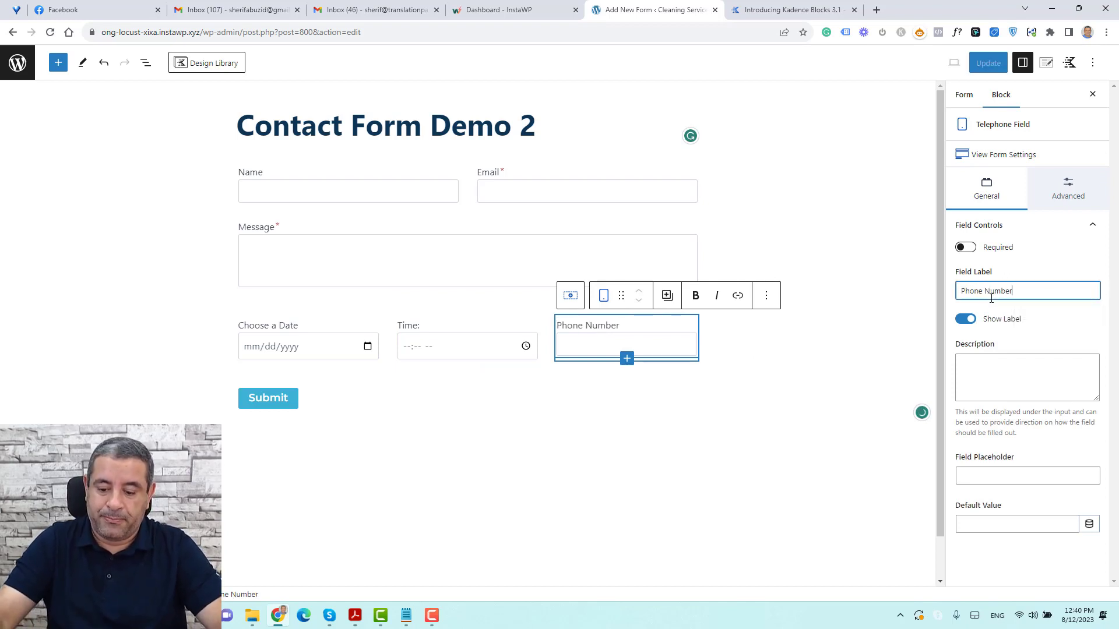
{"action": "type", "text": ":"}
{"action": "key", "text": "BackSpace"}
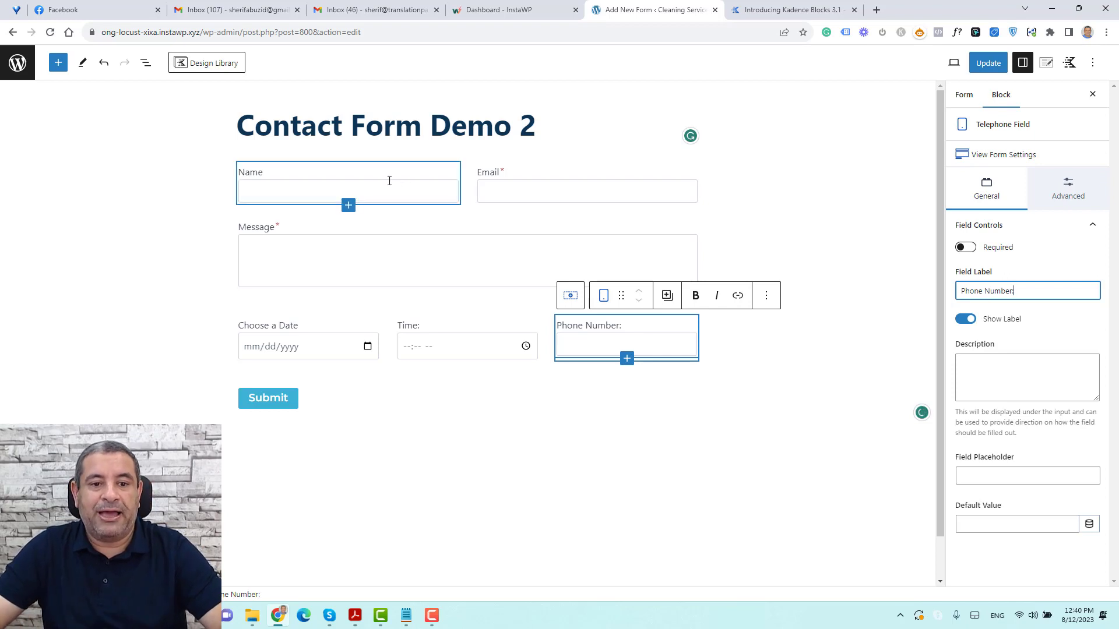
Move the Message field below the row holding the date, time and phone number fields.
{"action": "left_click", "coordinate": [377, 225]}
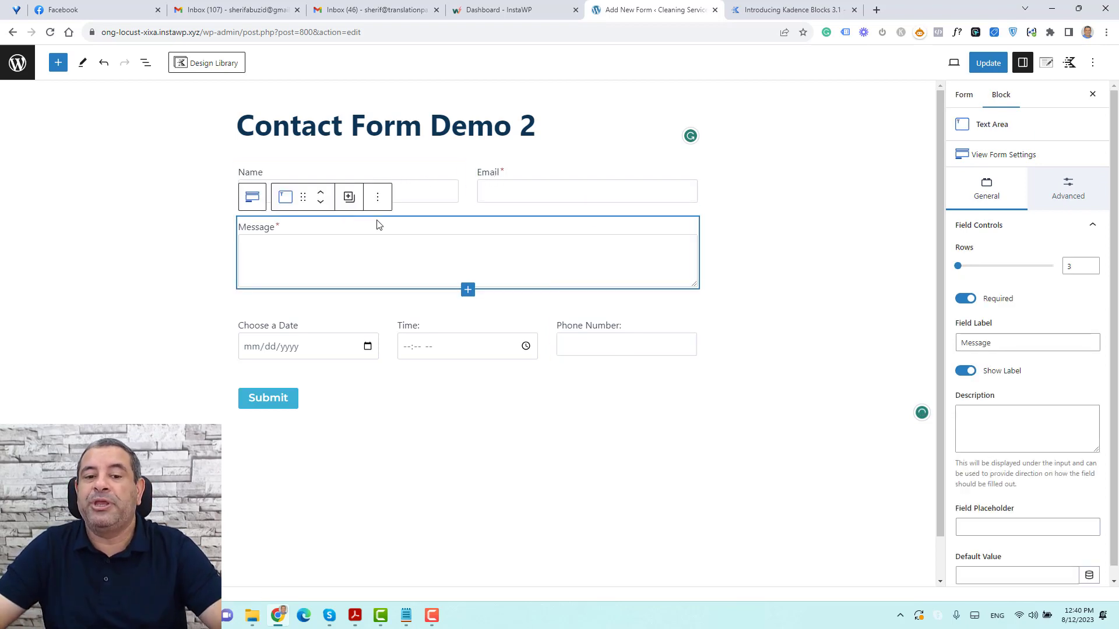
{"action": "left_click", "coordinate": [321, 204]}
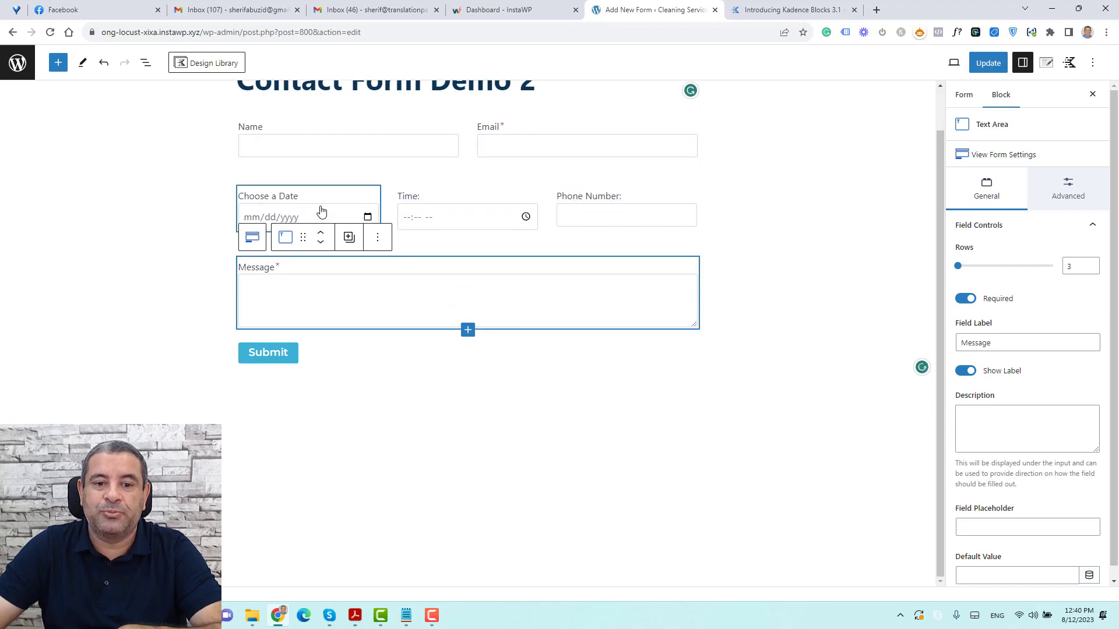
{"action": "left_click", "coordinate": [438, 407]}
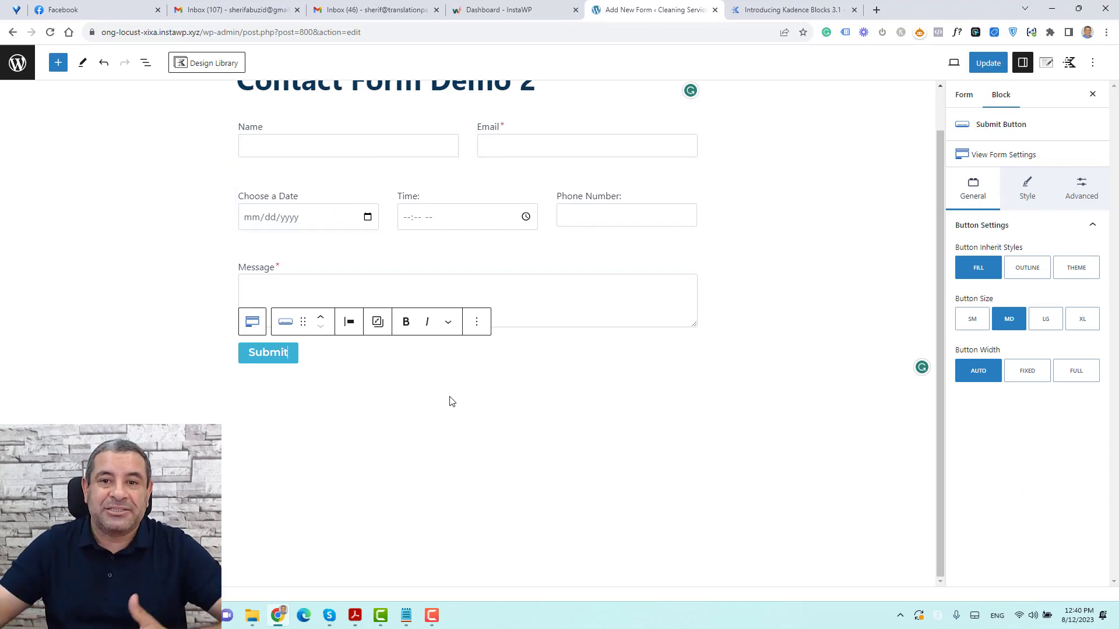
Insert a Text Field directly below the Message field and label it "Address Field".
{"action": "left_click", "coordinate": [481, 253]}
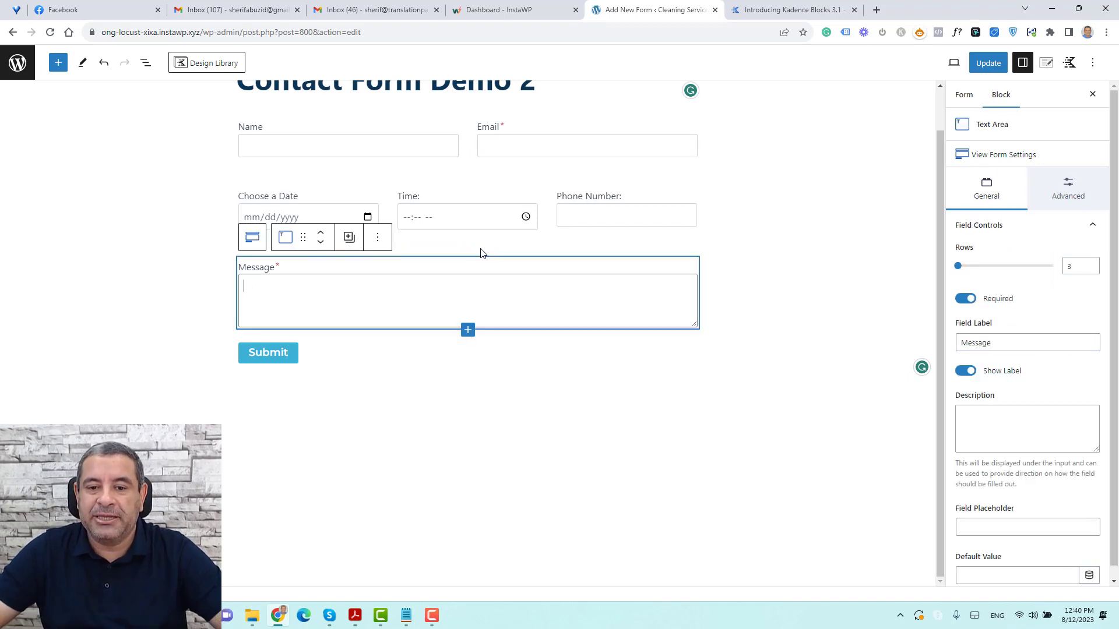
{"action": "left_click", "coordinate": [468, 331]}
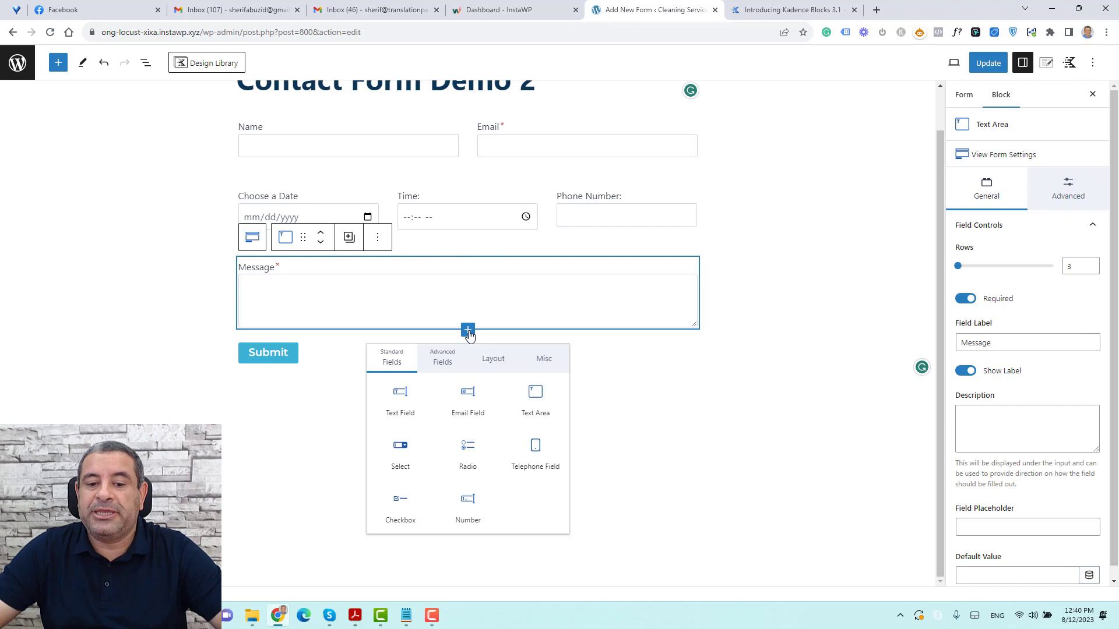
{"action": "left_click", "coordinate": [411, 408]}
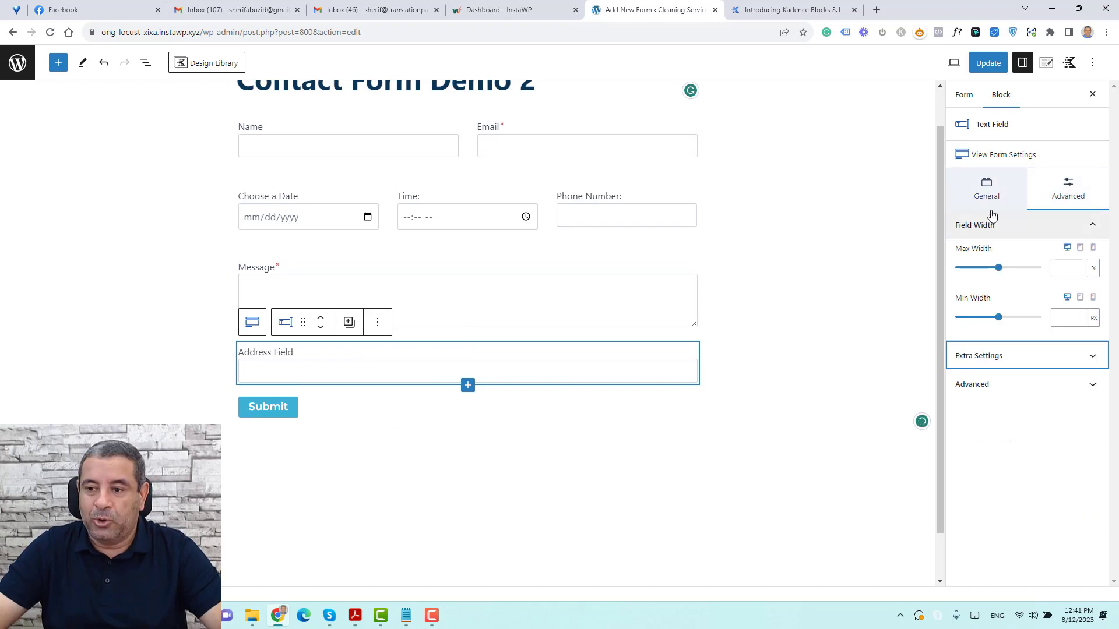
Set the Address Field's auto fill option to Address Line 1 in its extra settings.
{"action": "left_click", "coordinate": [987, 192]}
{"action": "left_click", "coordinate": [1070, 190]}
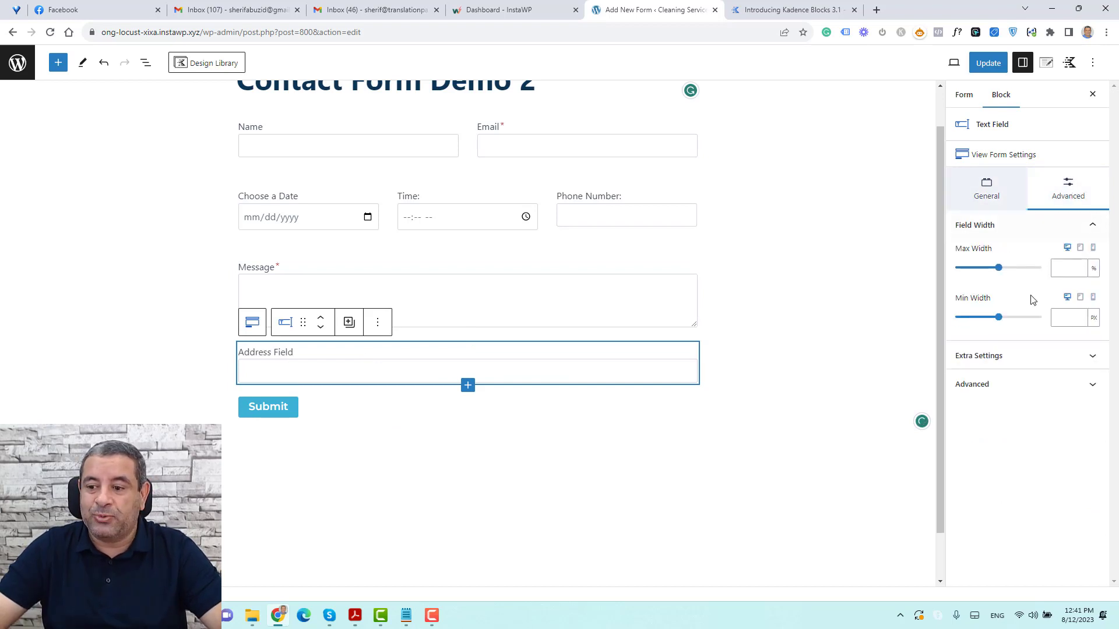
{"action": "left_click", "coordinate": [1026, 367]}
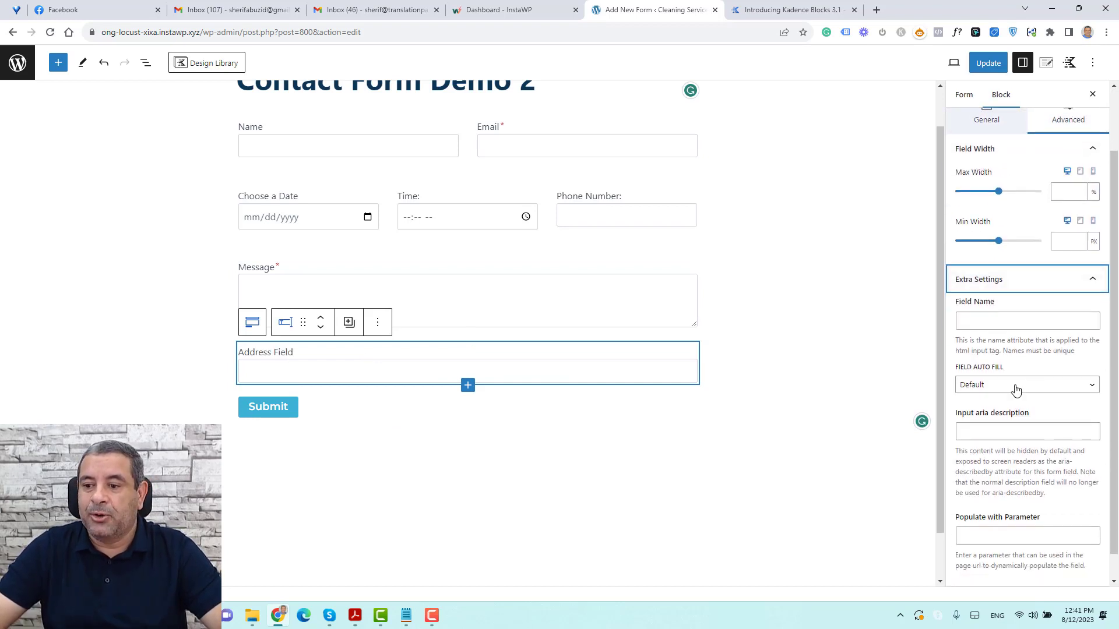
{"action": "left_click", "coordinate": [1016, 386]}
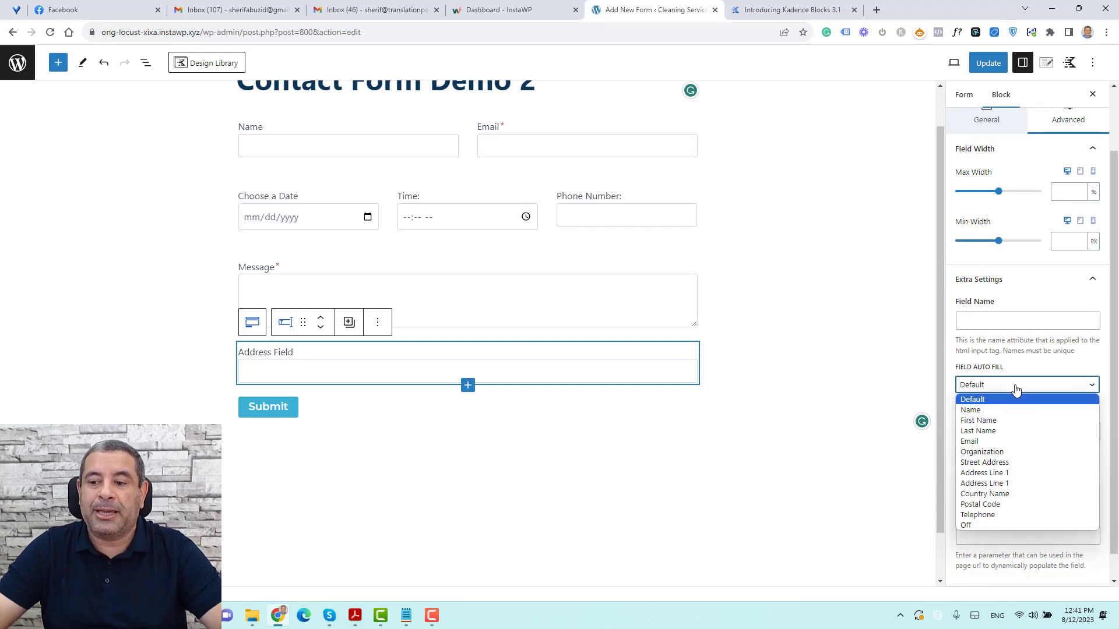
{"action": "left_click", "coordinate": [1021, 474]}
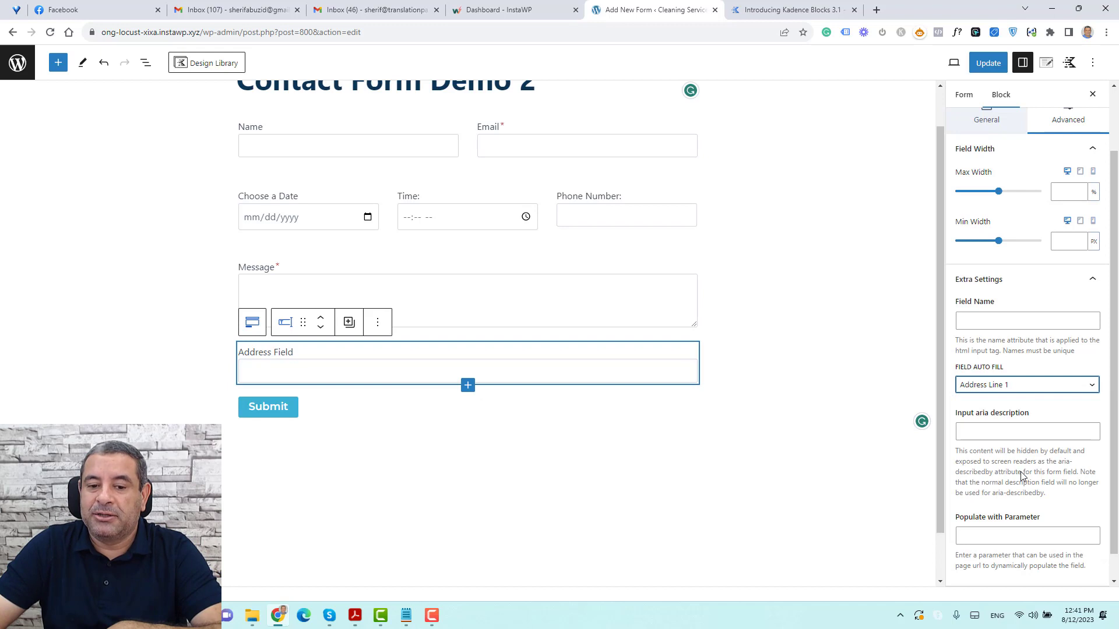
{"action": "left_click", "coordinate": [850, 355]}
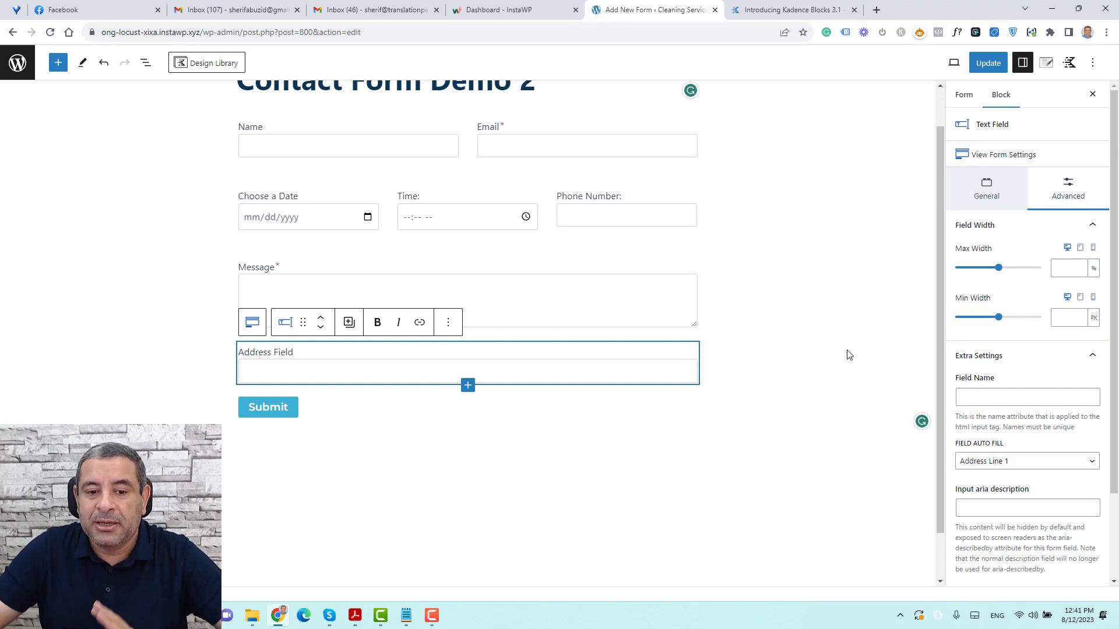
{"action": "left_click", "coordinate": [849, 355]}
Move the Address Field above the Message field.
{"action": "scroll", "coordinate": [245, 251], "scroll_direction": "up", "scroll_amount": 1}
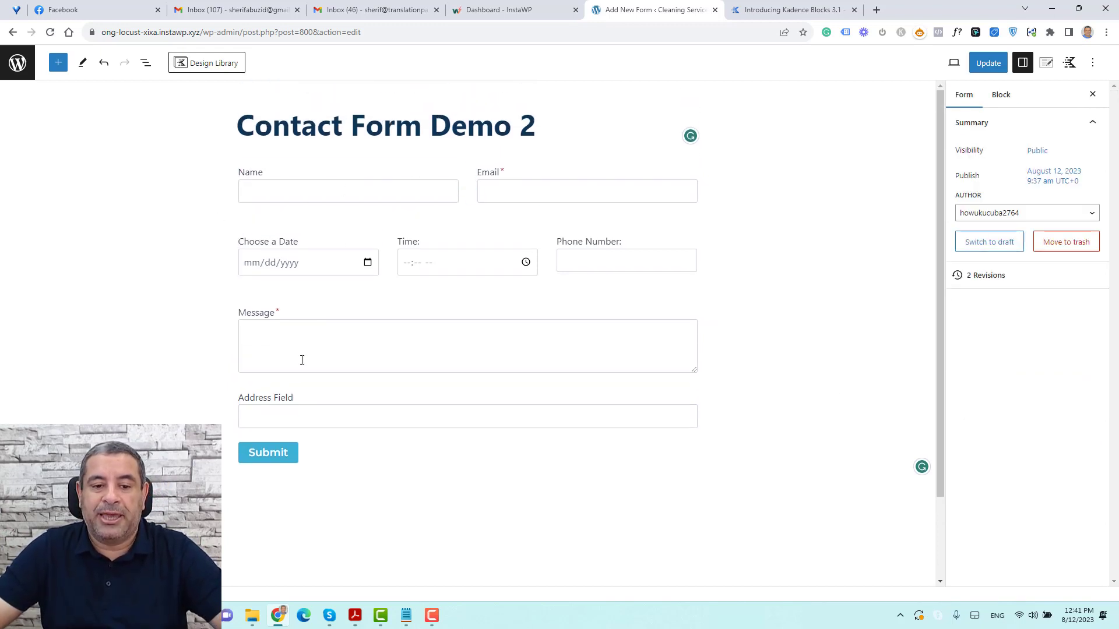
{"action": "left_click", "coordinate": [293, 393]}
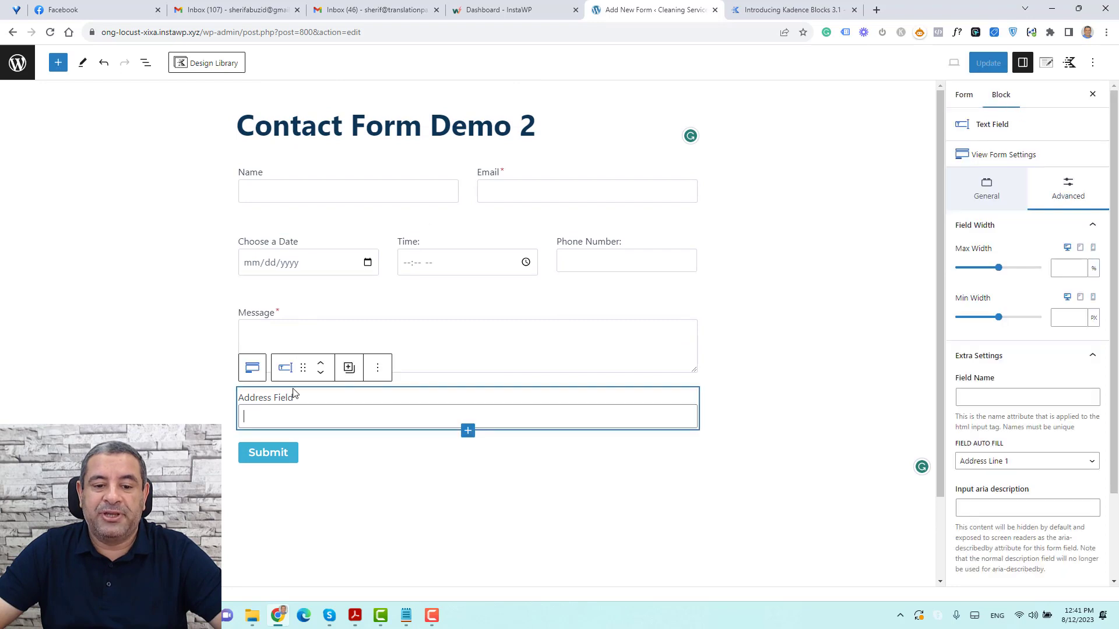
{"action": "left_click", "coordinate": [320, 363]}
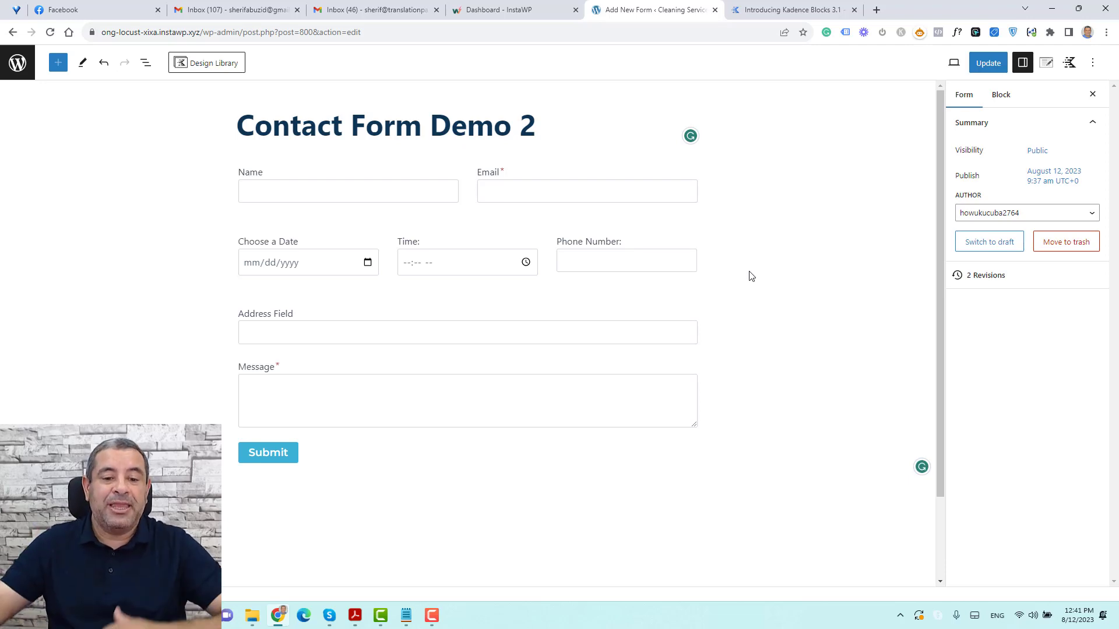
Insert an advanced File field below the Message field and label it "Choose a File".
{"action": "left_click", "coordinate": [389, 368]}
{"action": "left_click", "coordinate": [469, 432]}
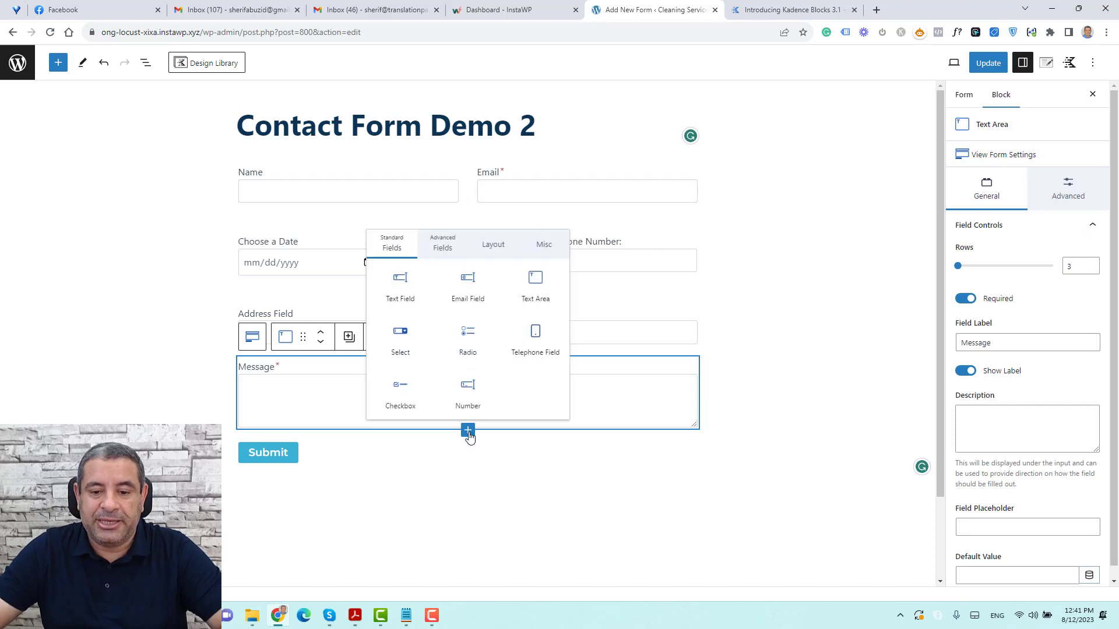
{"action": "left_click", "coordinate": [449, 250]}
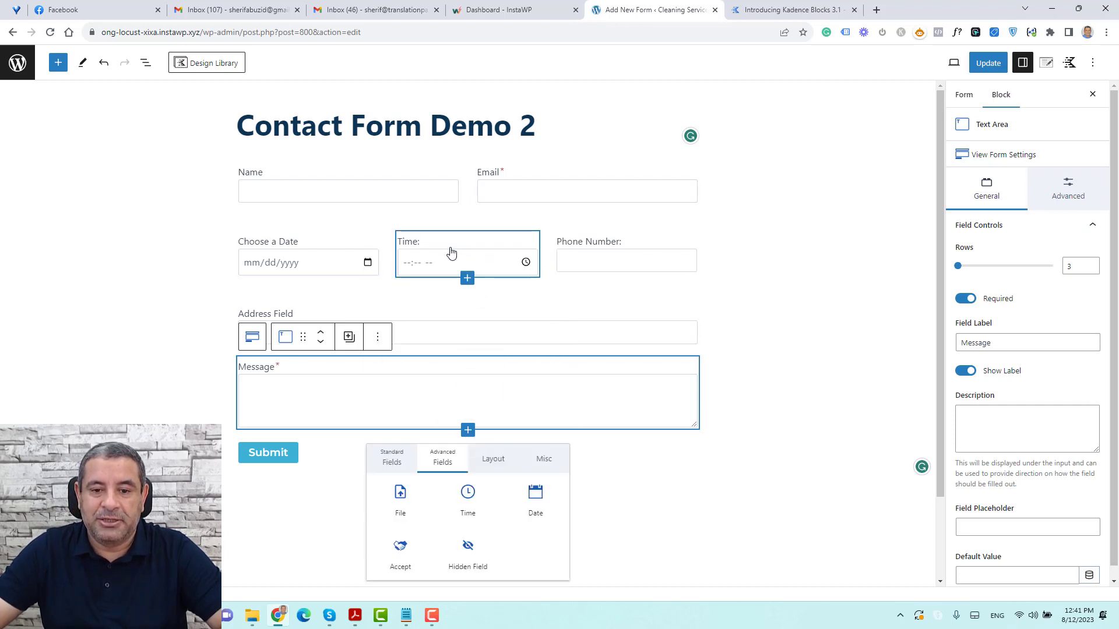
{"action": "left_click", "coordinate": [400, 507]}
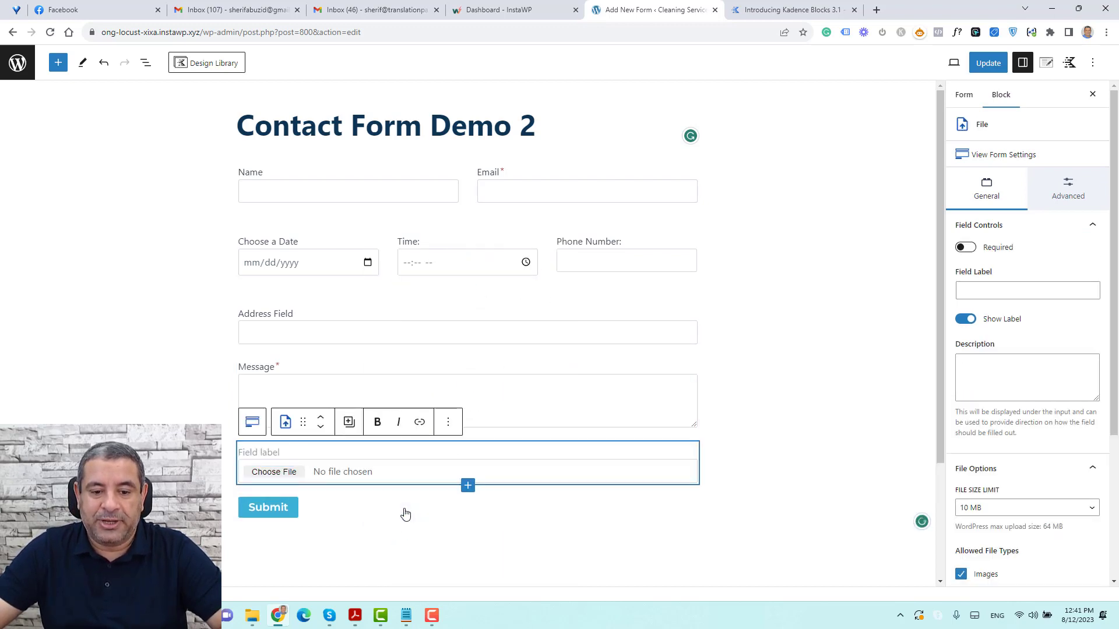
{"action": "type", "text": "Choose"}
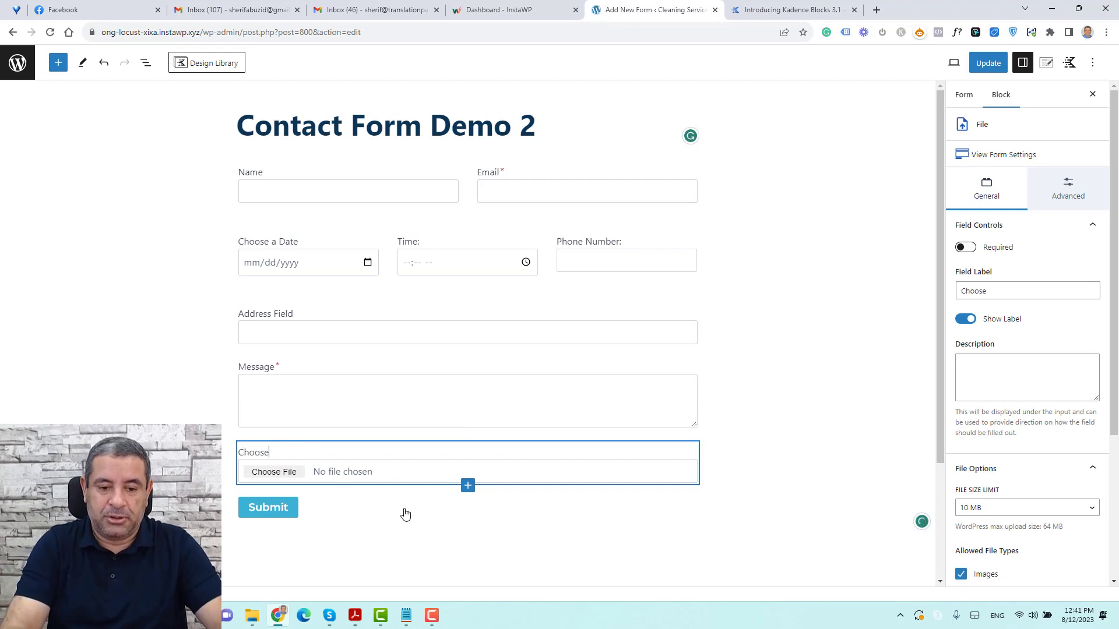
{"action": "type", "text": " a File"}
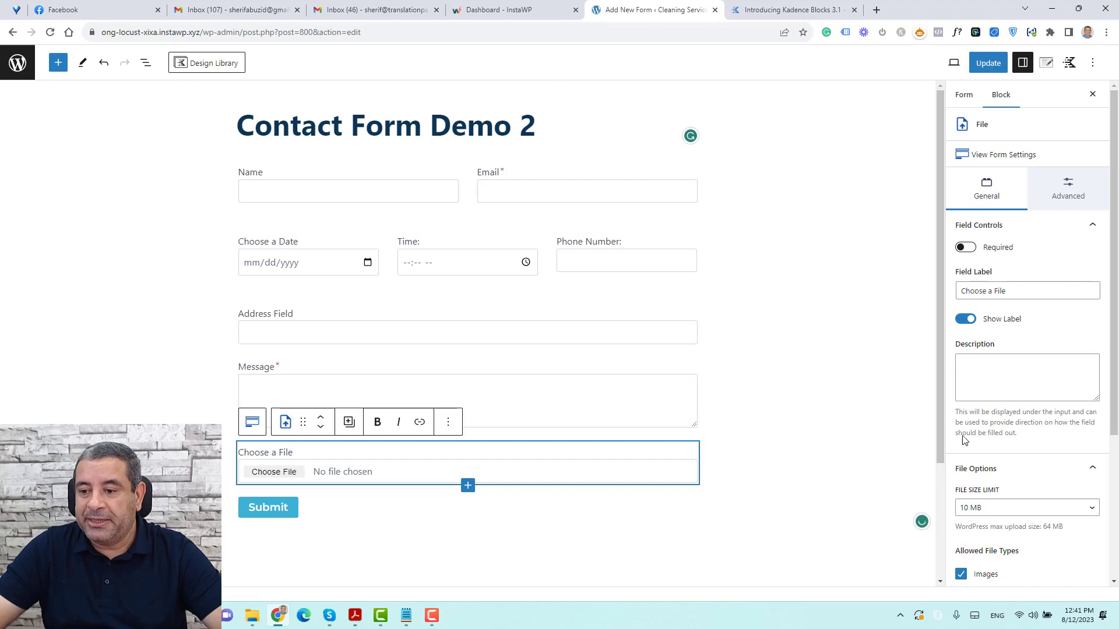
Make the "Choose a File" upload field required.
{"action": "scroll", "coordinate": [1002, 408], "scroll_direction": "down", "scroll_amount": 2}
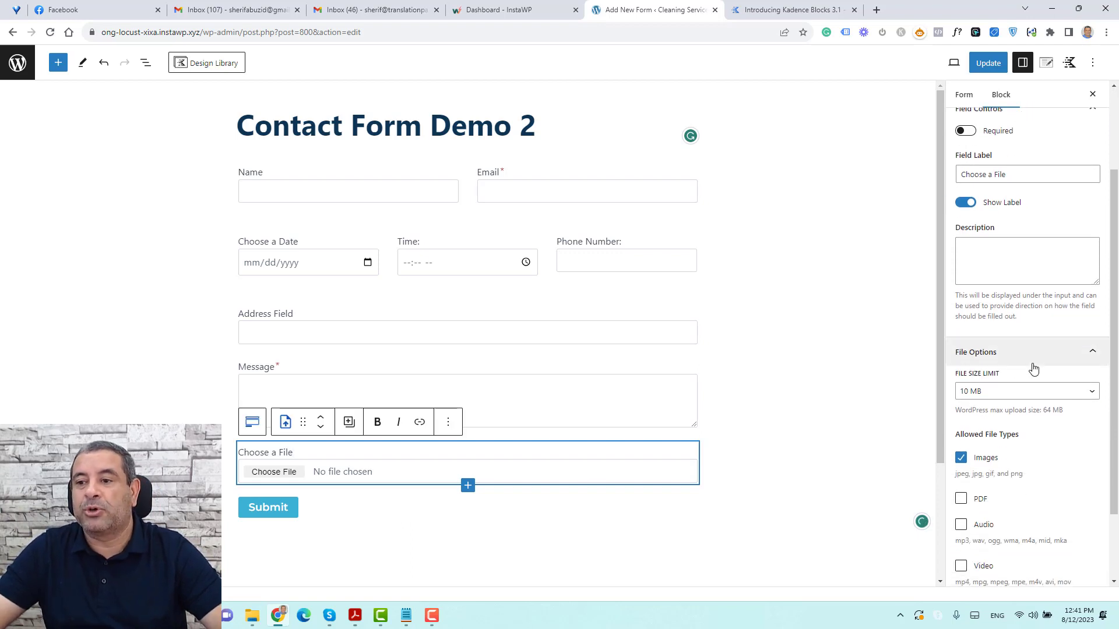
{"action": "left_click", "coordinate": [1032, 363]}
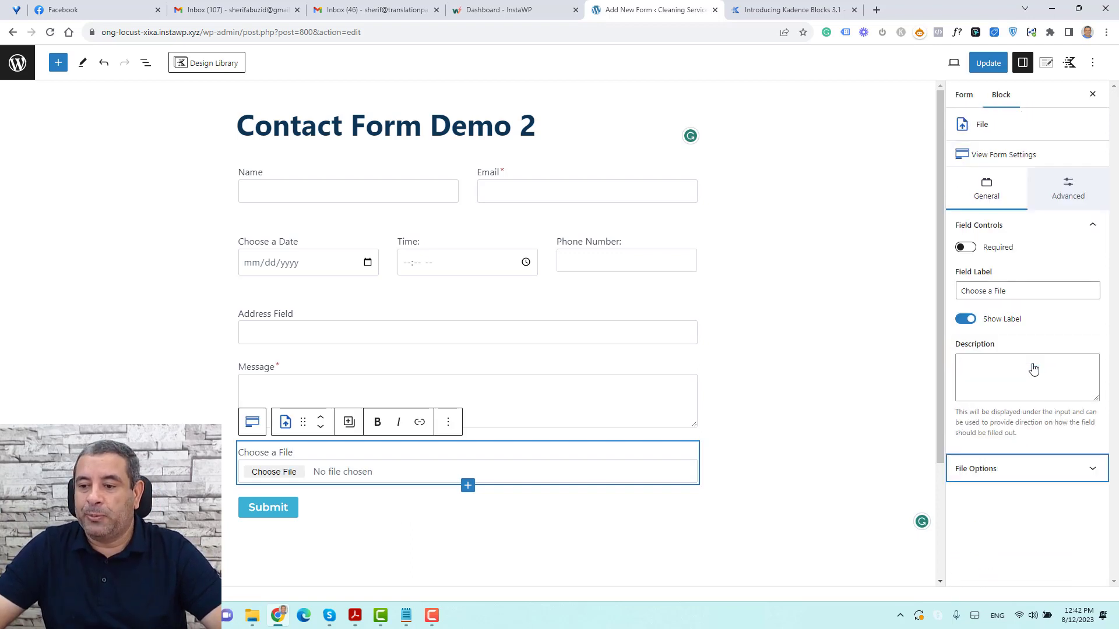
{"action": "left_click", "coordinate": [965, 247]}
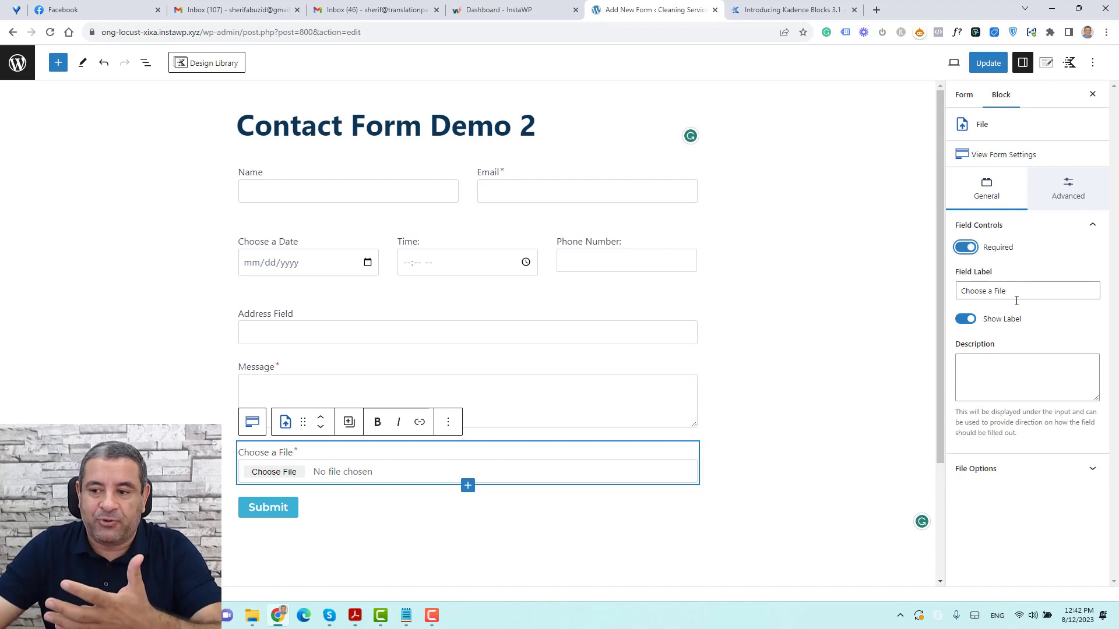
Keep the file size limit at 10 MB, additionally allow PDF, Documents and Zip Archive uploads, and update the form.
{"action": "left_click", "coordinate": [1006, 468]}
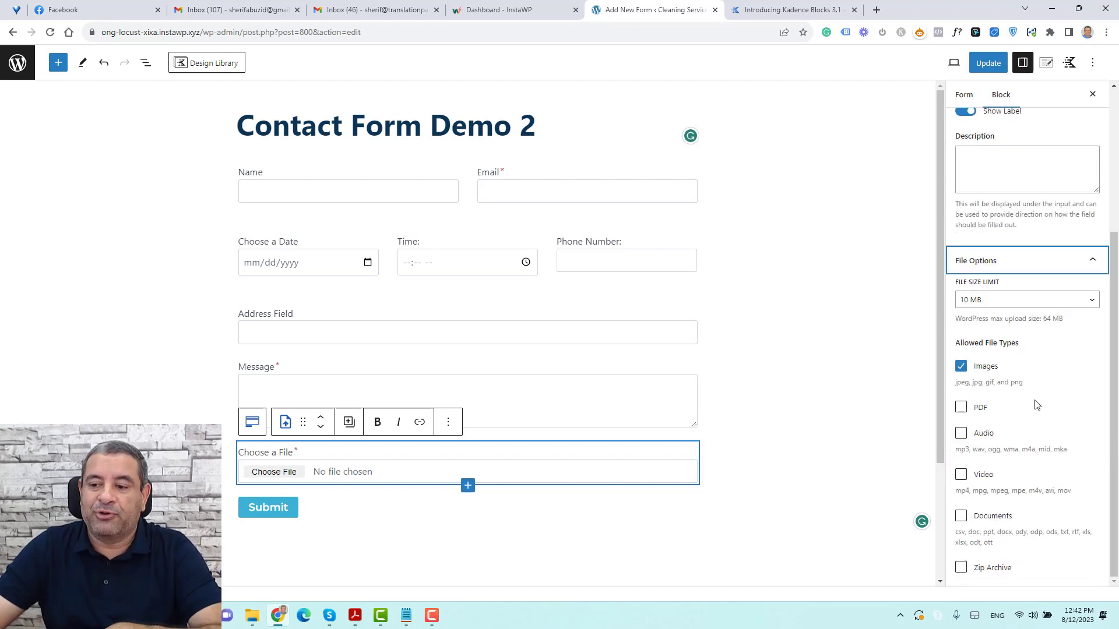
{"action": "left_click", "coordinate": [1028, 303]}
{"action": "left_click", "coordinate": [1028, 307]}
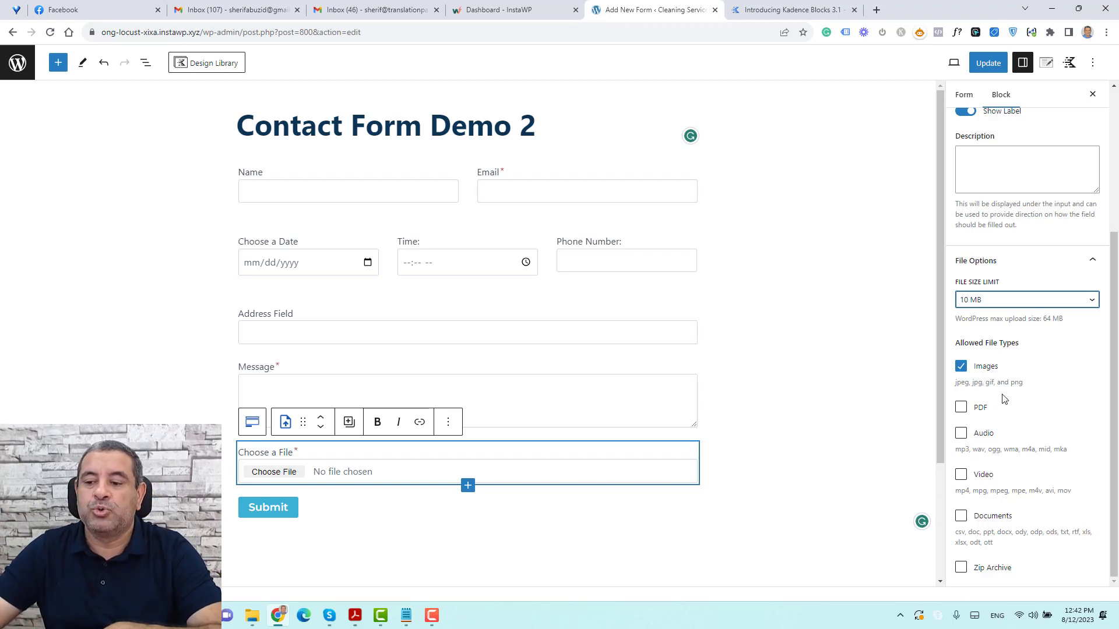
{"action": "left_click", "coordinate": [981, 409]}
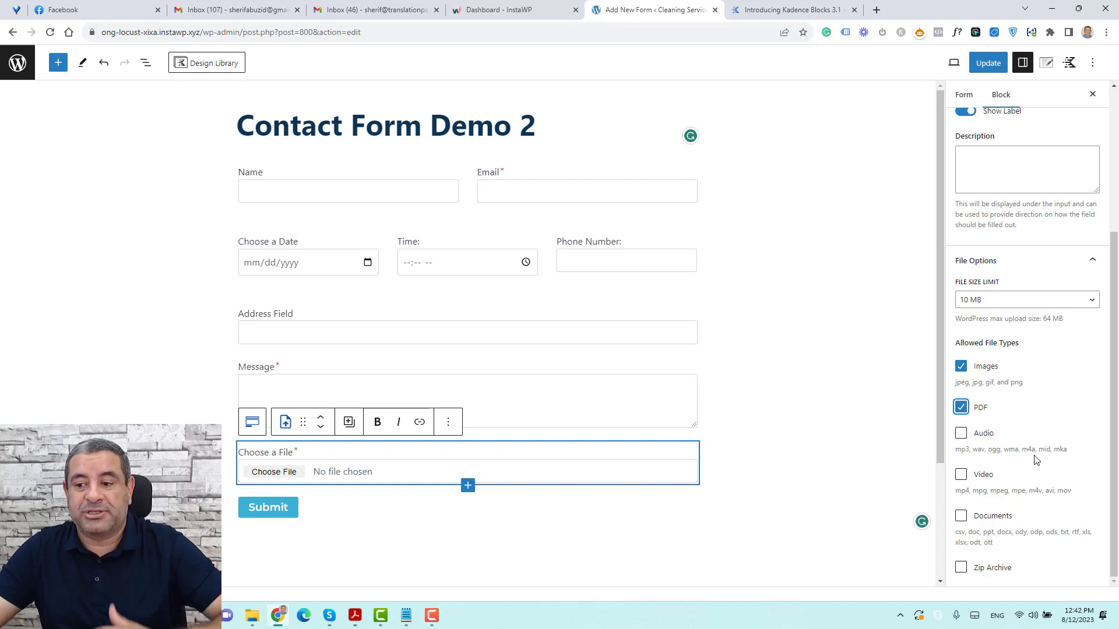
{"action": "left_click", "coordinate": [962, 516]}
{"action": "left_click", "coordinate": [966, 567]}
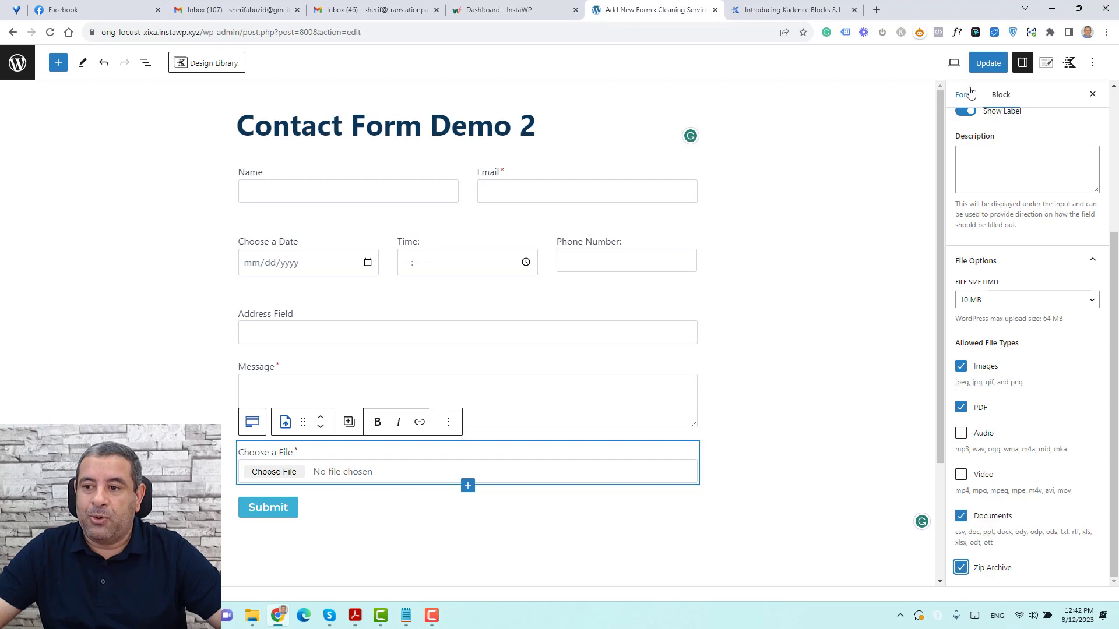
{"action": "left_click", "coordinate": [987, 67]}
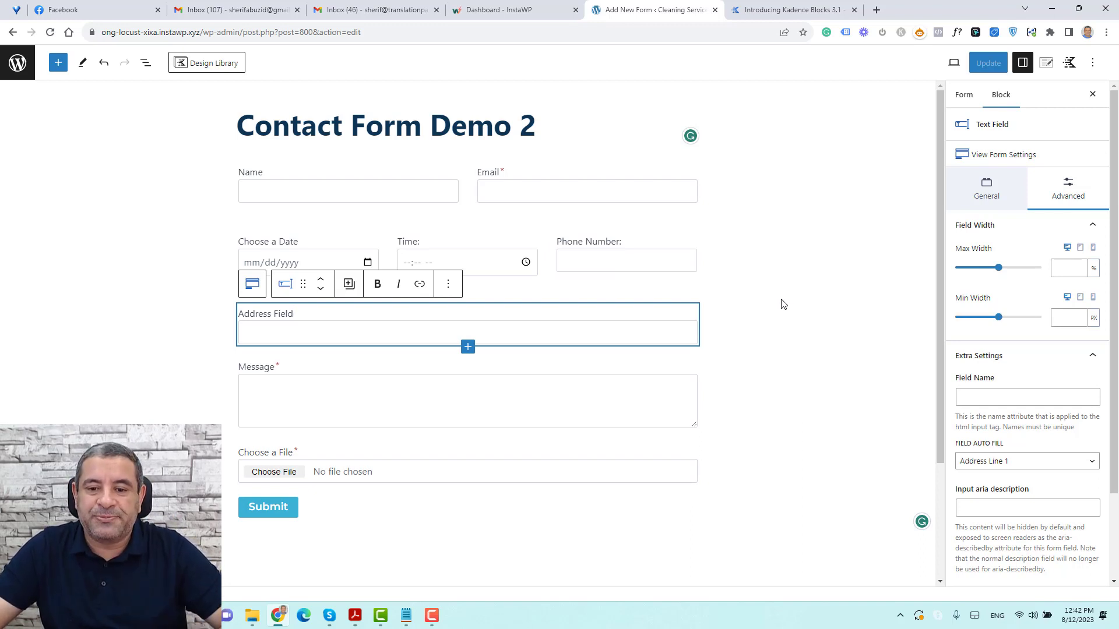
Insert an advanced Accept field between the Address Field and the Message field.
{"action": "left_click", "coordinate": [468, 347]}
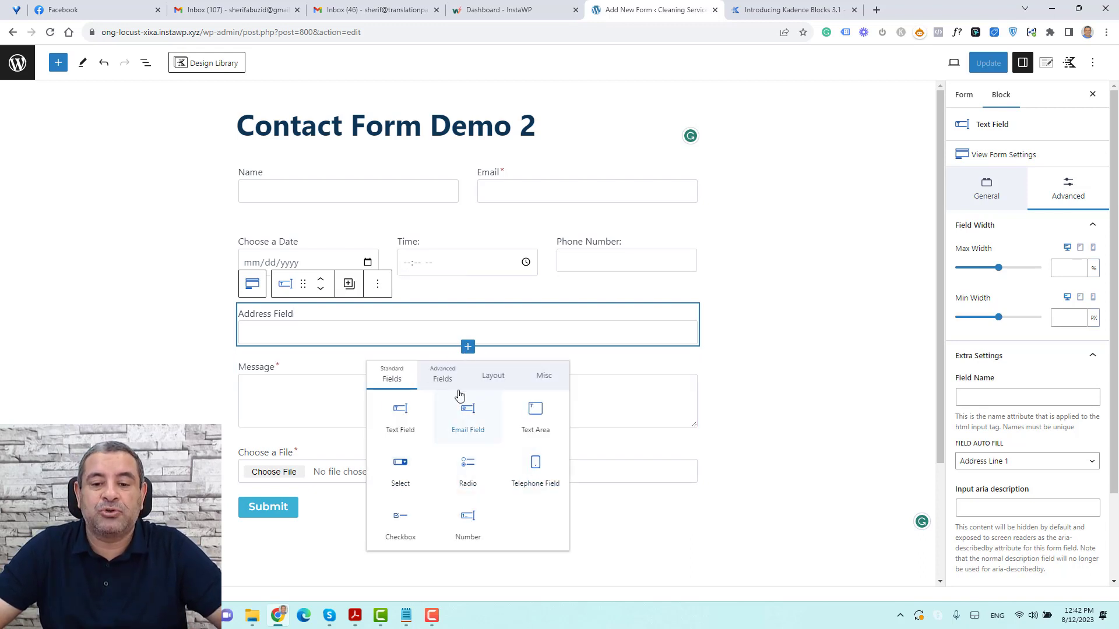
{"action": "left_click", "coordinate": [442, 380]}
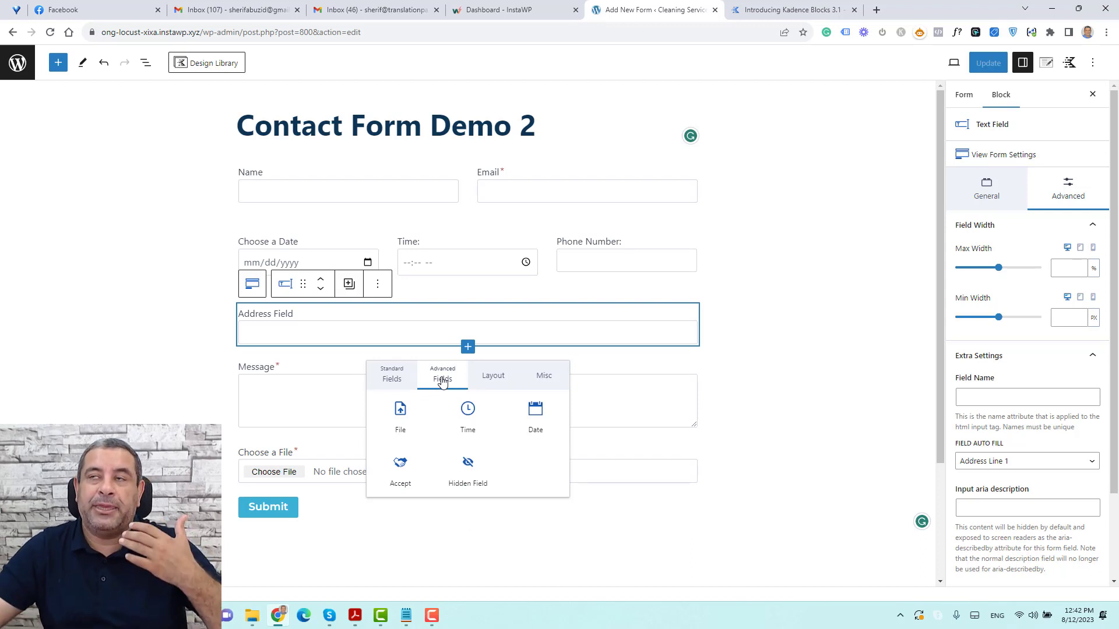
{"action": "left_click", "coordinate": [394, 486]}
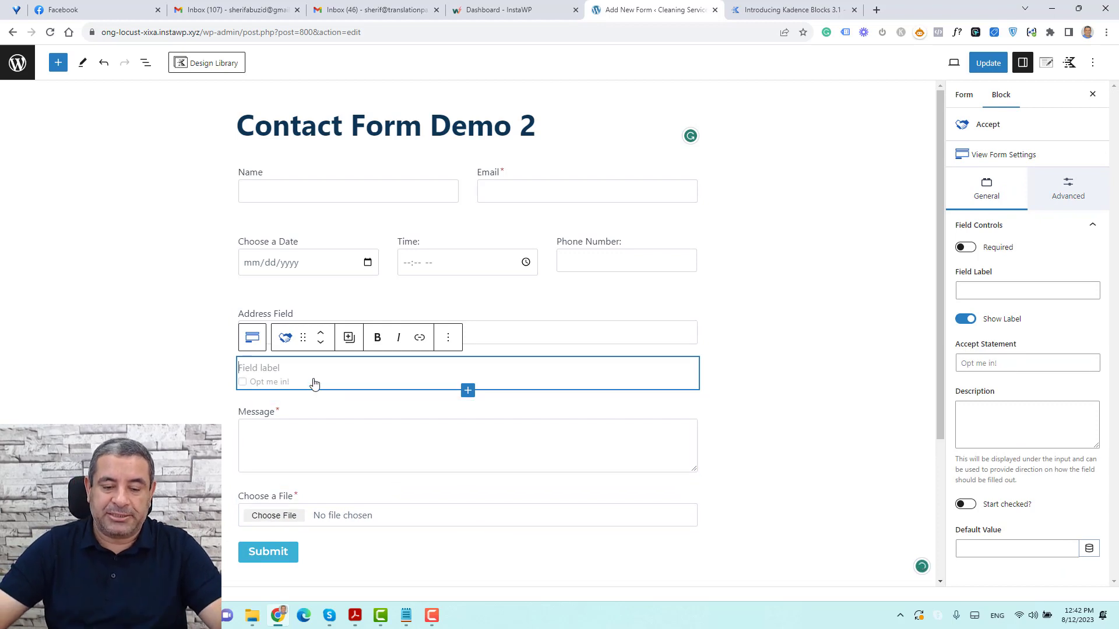
Set the Accept field's statement to "Yes, I agree".
{"action": "left_click", "coordinate": [1011, 363]}
{"action": "type", "text": "Ye"}
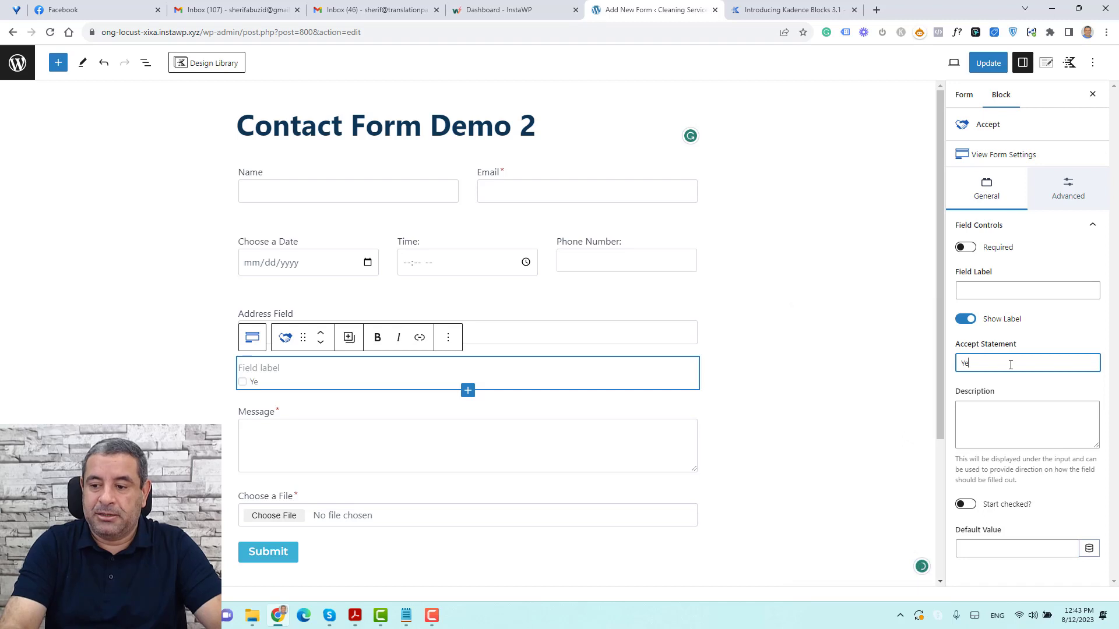
{"action": "type", "text": "s,  I agre"}
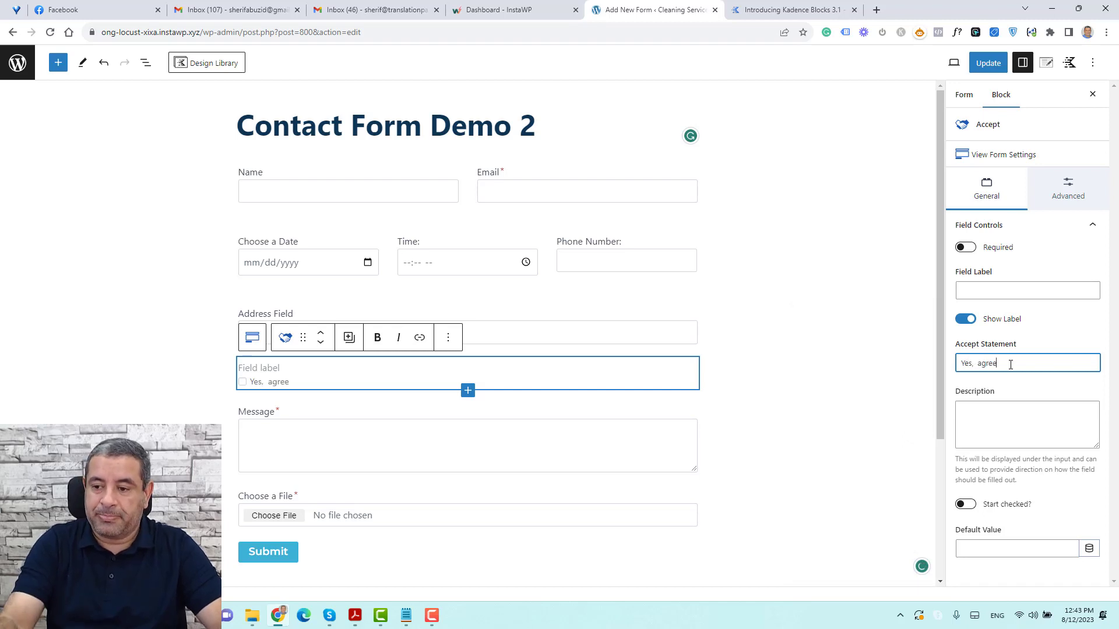
{"action": "type", "text": "e"}
{"action": "key", "text": "Left"}
{"action": "key", "text": "Left"}
{"action": "key", "text": "Left"}
{"action": "key", "text": "Left"}
{"action": "key", "text": "Left"}
{"action": "type", "text": "I"}
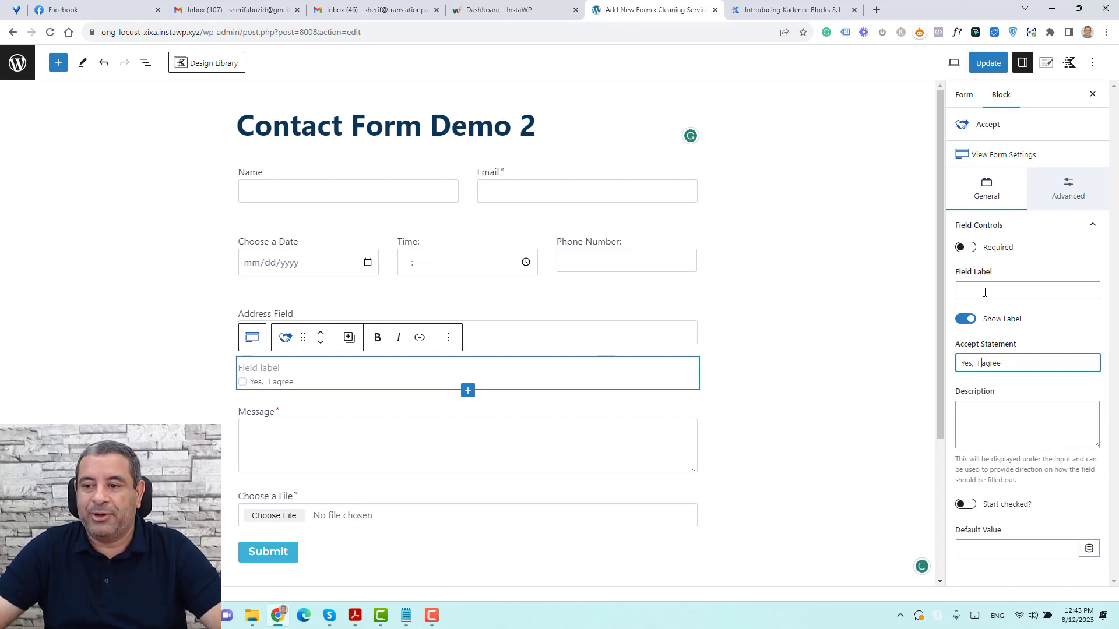
Make the Accept field required and update the form.
{"action": "left_click", "coordinate": [967, 249]}
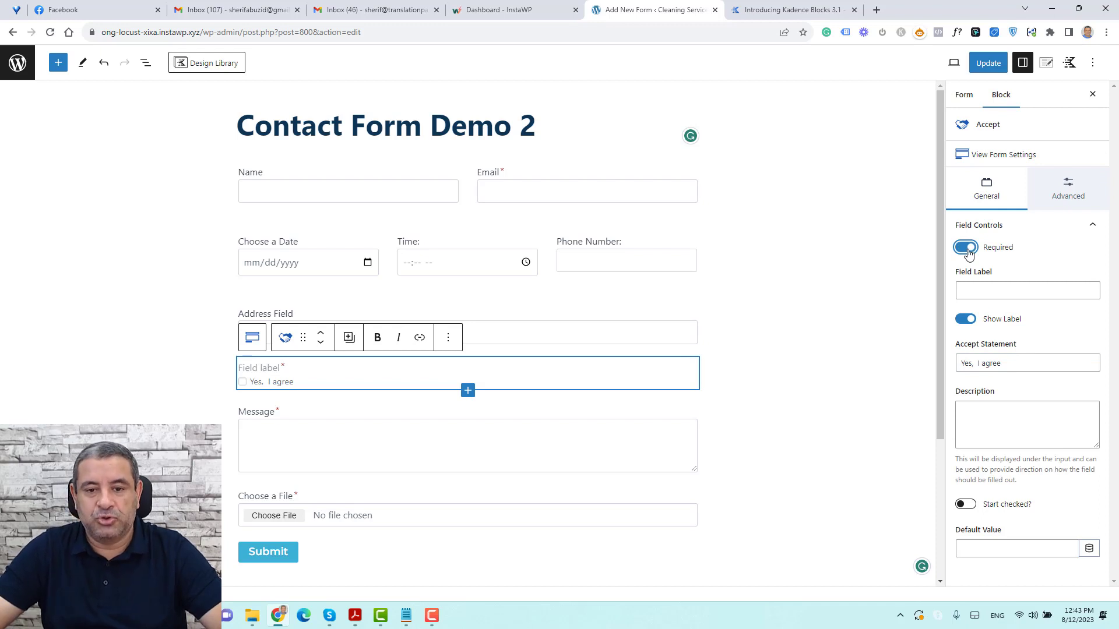
{"action": "left_click", "coordinate": [991, 68]}
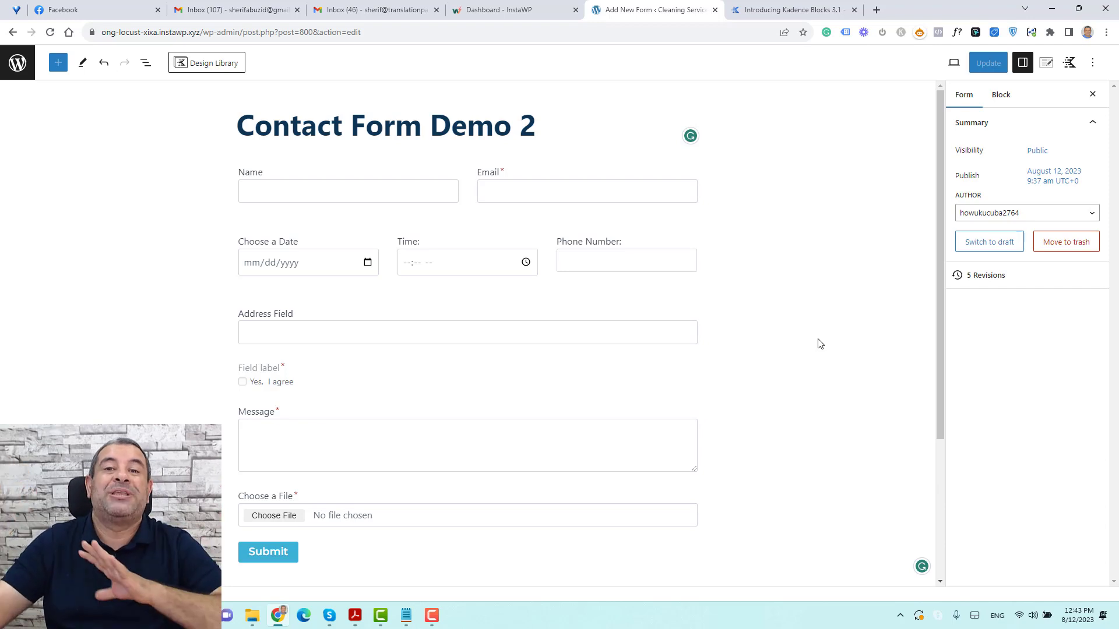
Select the whole Form (Adv) block and open the list view of the form's blocks.
{"action": "left_click", "coordinate": [289, 170]}
{"action": "left_click", "coordinate": [252, 142]}
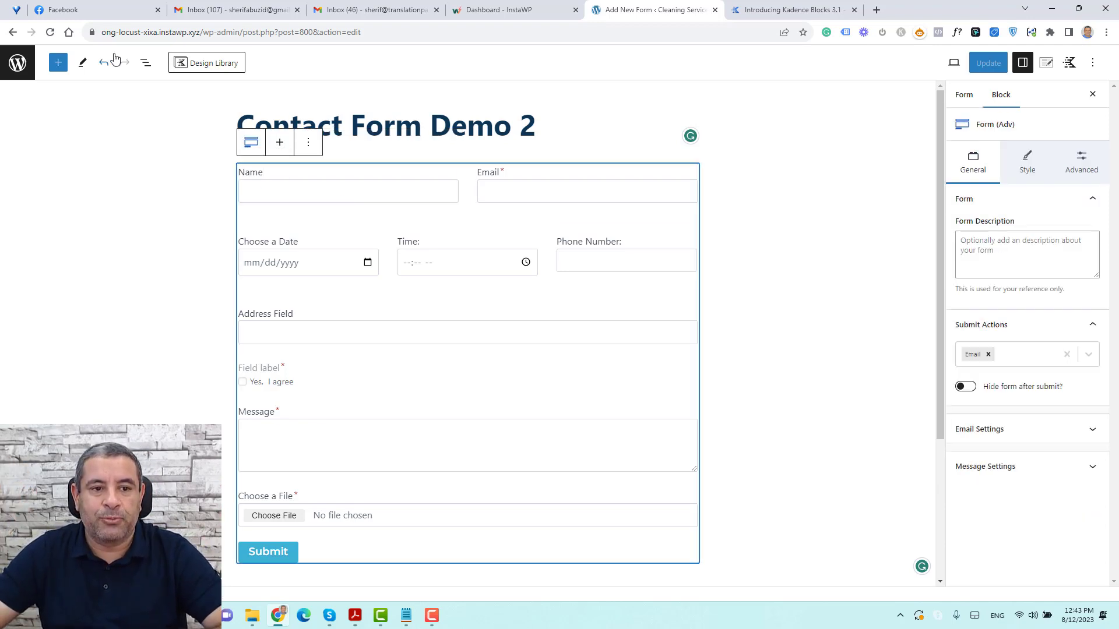
{"action": "left_click", "coordinate": [146, 62]}
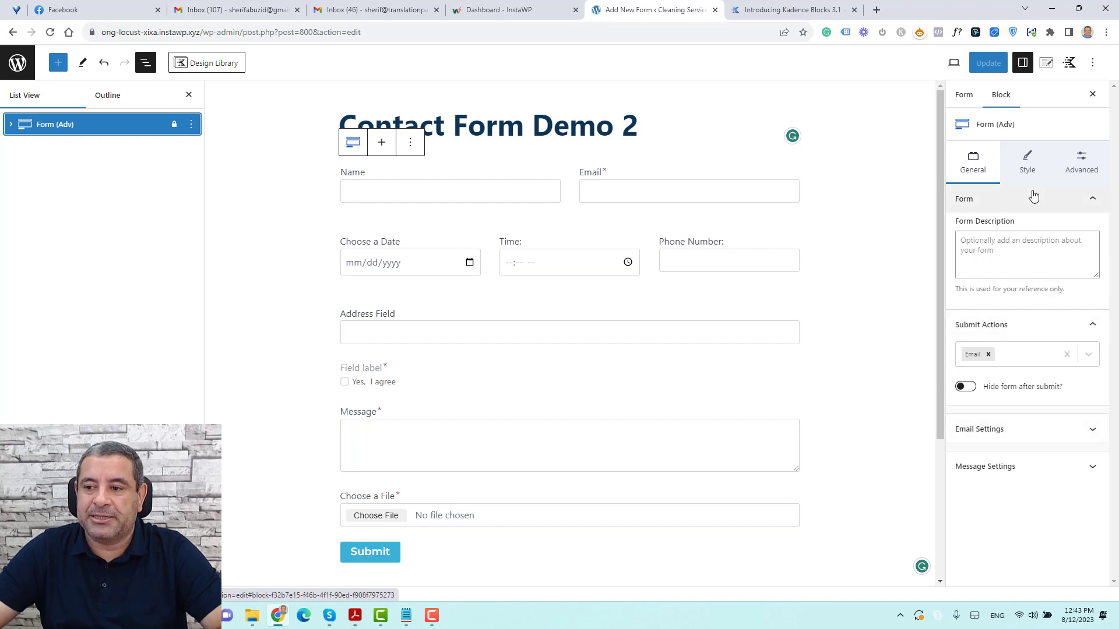
In the form's style settings, set the input background to the pale blue palette colour.
{"action": "left_click", "coordinate": [1026, 163]}
{"action": "scroll", "coordinate": [1020, 400], "scroll_direction": "down", "scroll_amount": 5}
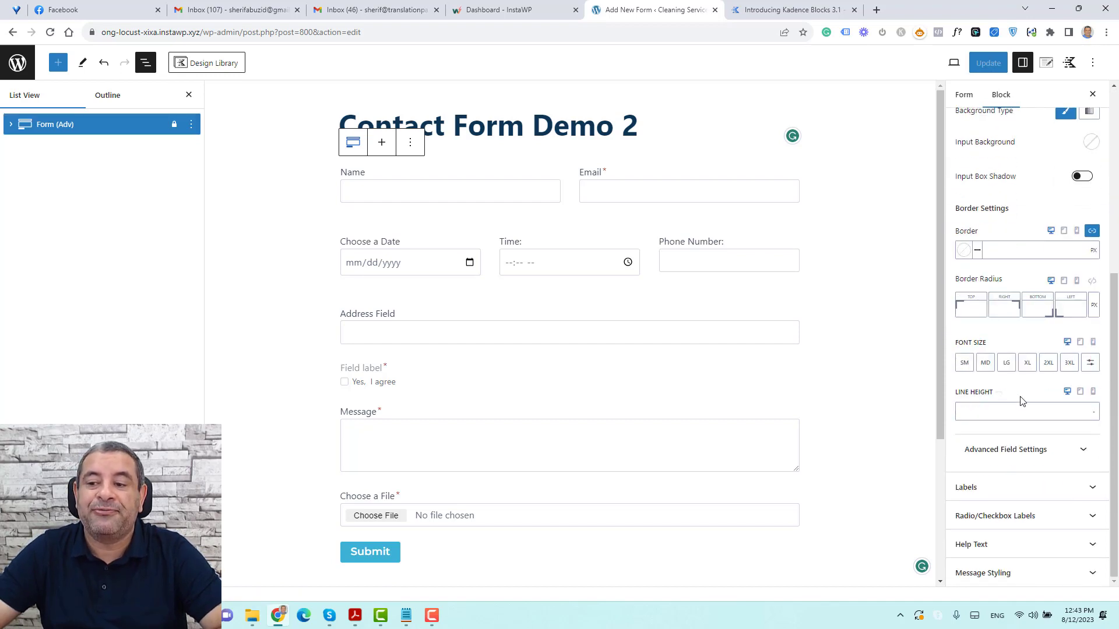
{"action": "scroll", "coordinate": [1020, 400], "scroll_direction": "up", "scroll_amount": 3}
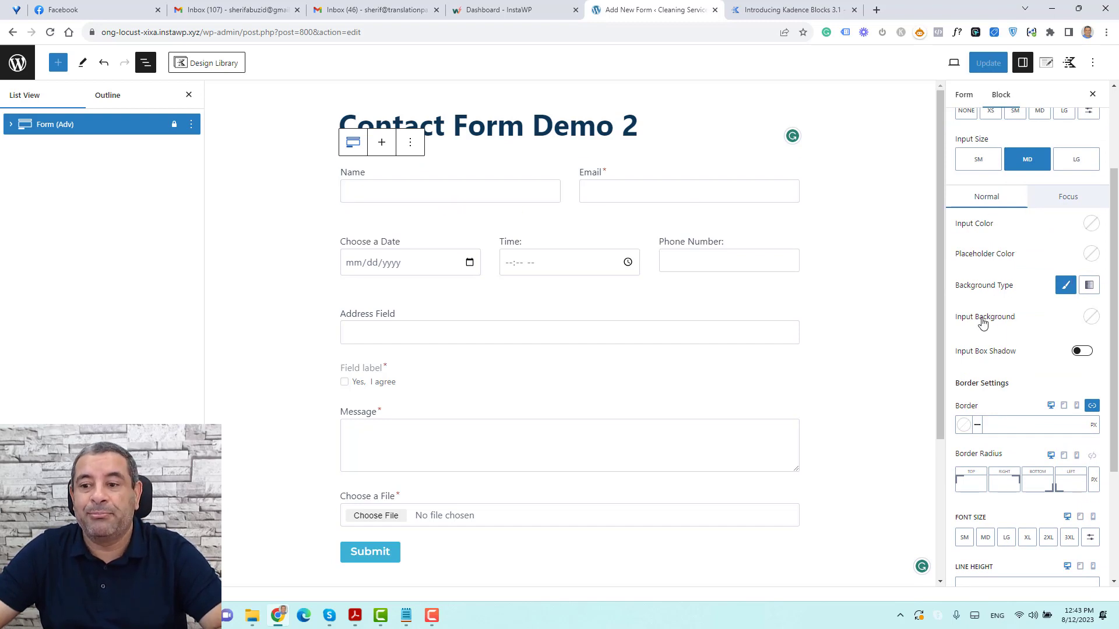
{"action": "left_click", "coordinate": [1091, 317]}
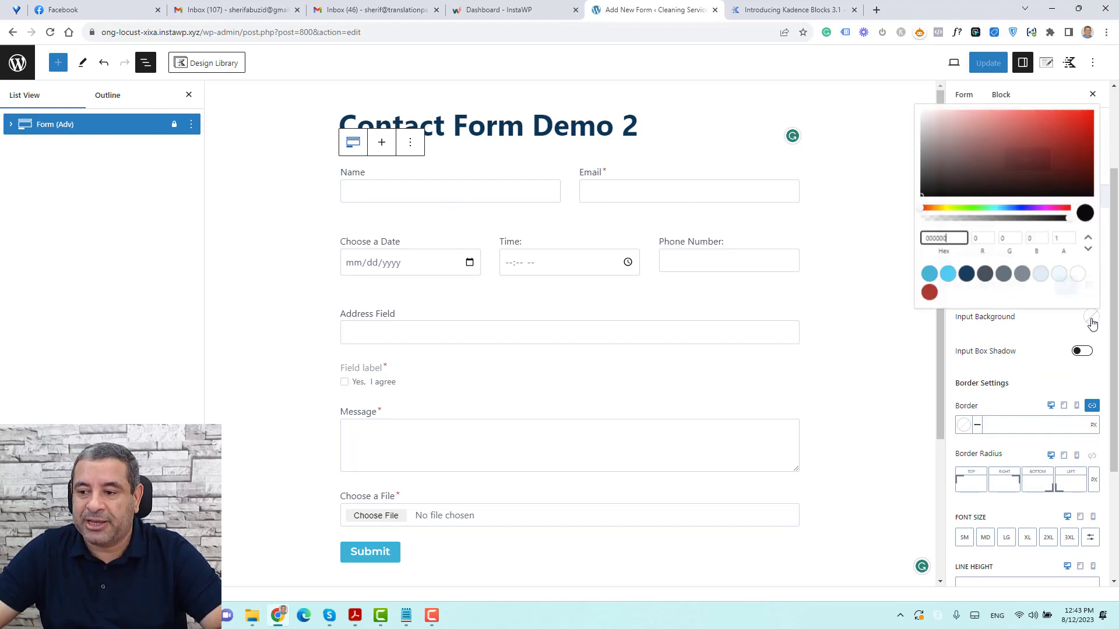
{"action": "left_click", "coordinate": [1045, 278]}
{"action": "left_click", "coordinate": [1034, 325]}
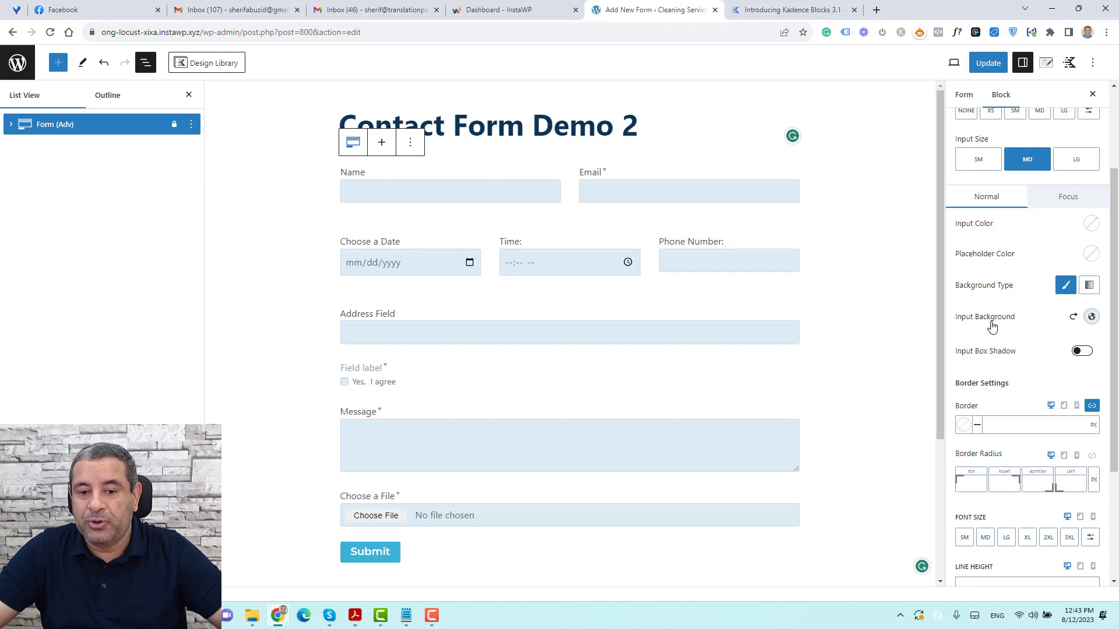
Set the input border width to 2 px and enable the input box shadow.
{"action": "scroll", "coordinate": [1047, 341], "scroll_direction": "down", "scroll_amount": 3}
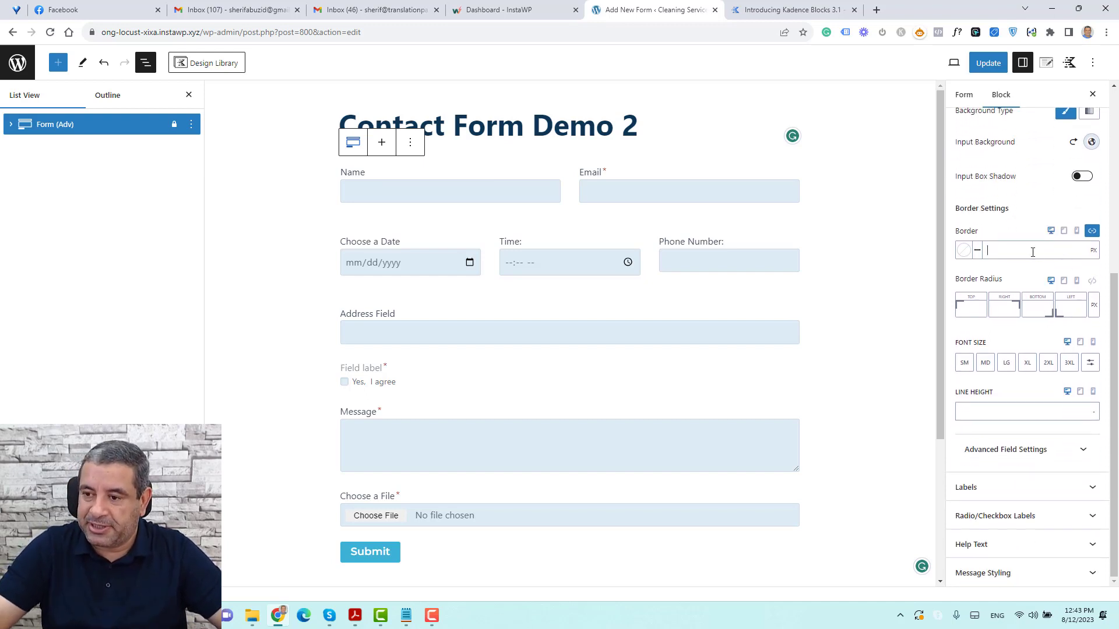
{"action": "type", "text": "2"}
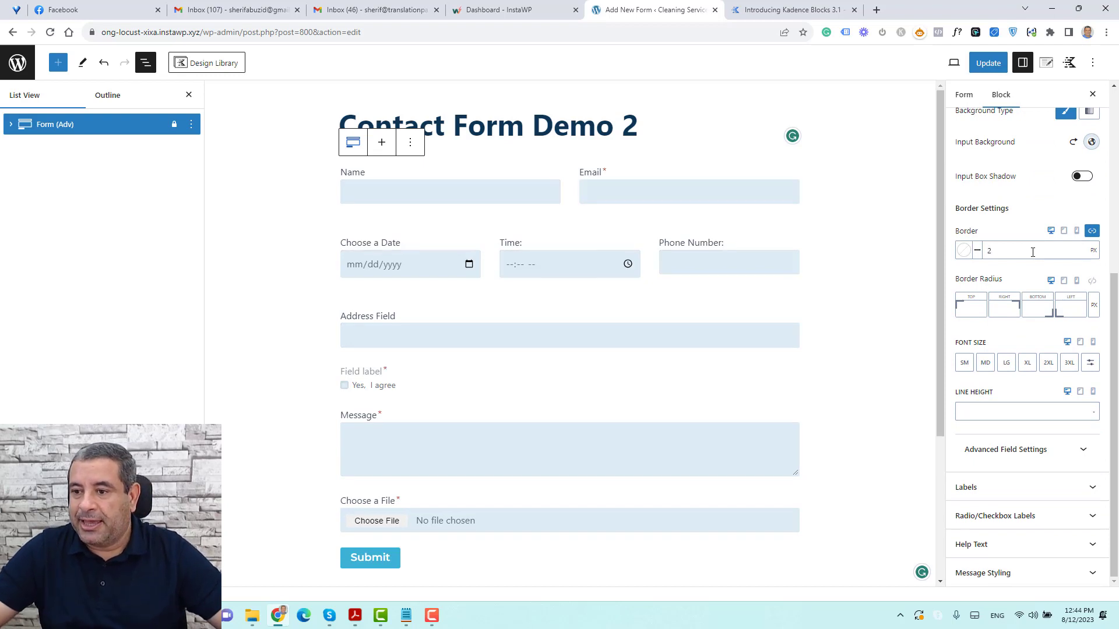
{"action": "left_click", "coordinate": [1082, 176]}
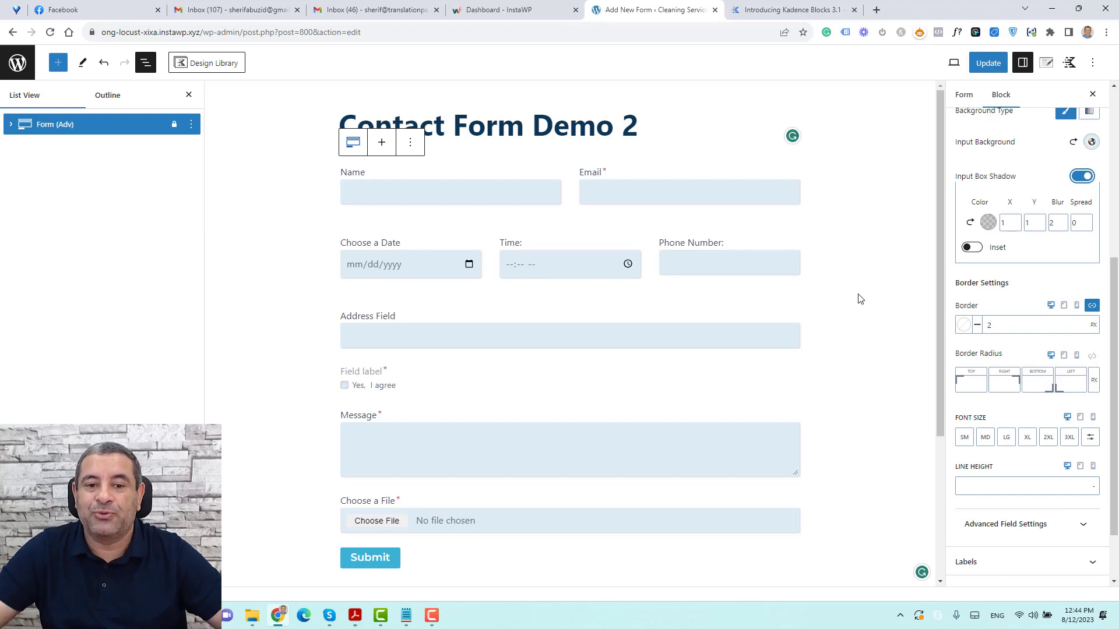
Try the red palette colour B02F2F as the form's label colour and reset it.
{"action": "scroll", "coordinate": [1020, 501], "scroll_direction": "down", "scroll_amount": 2}
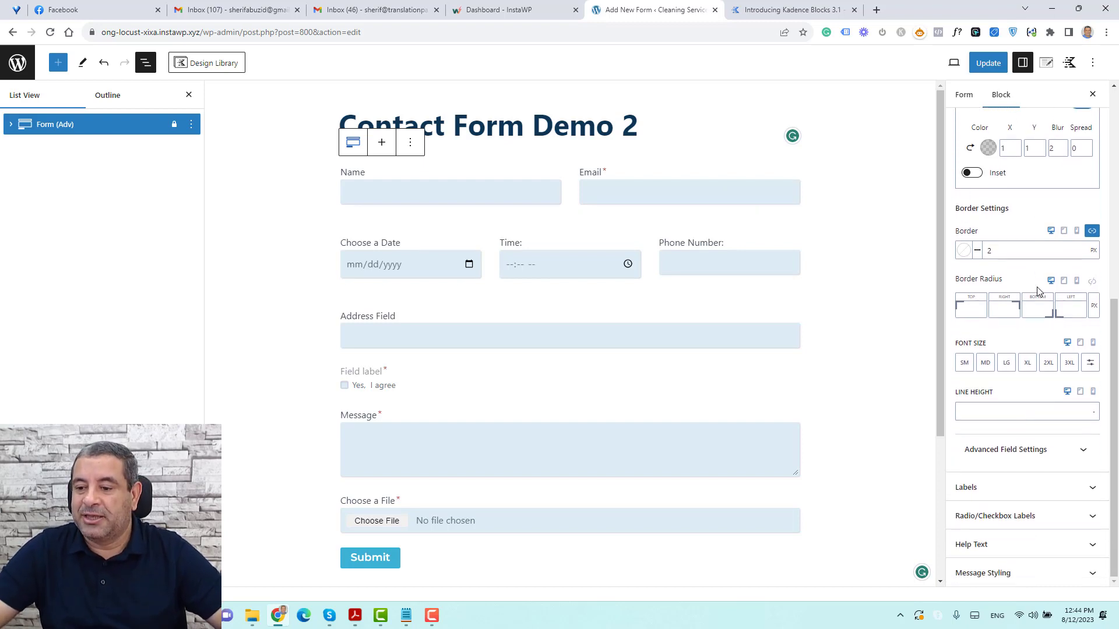
{"action": "left_click", "coordinate": [1019, 490]}
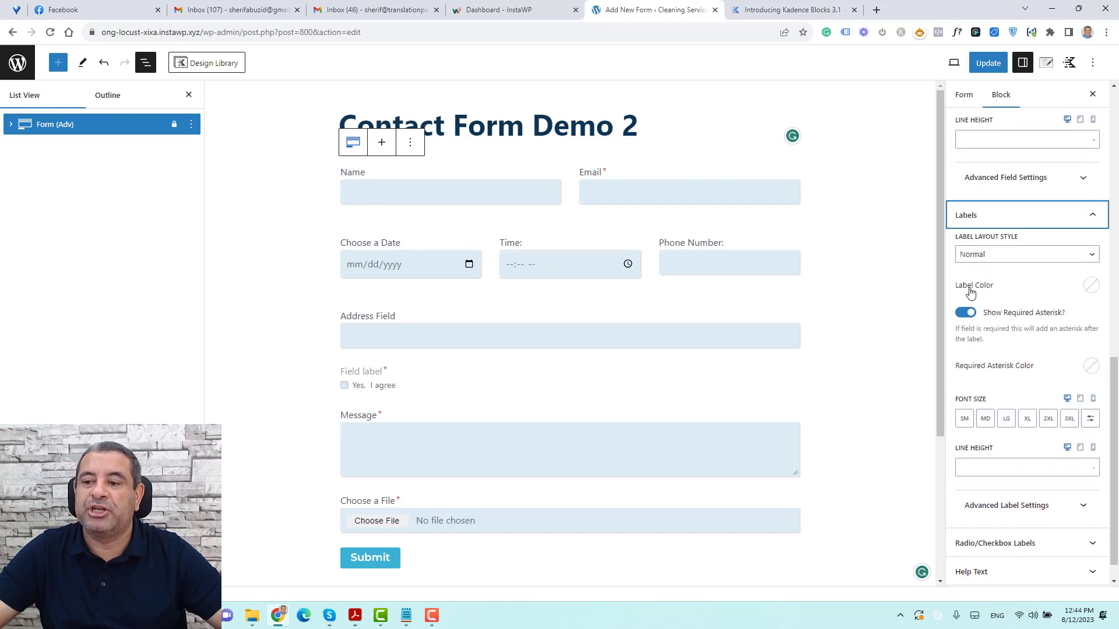
{"action": "left_click", "coordinate": [1091, 285]}
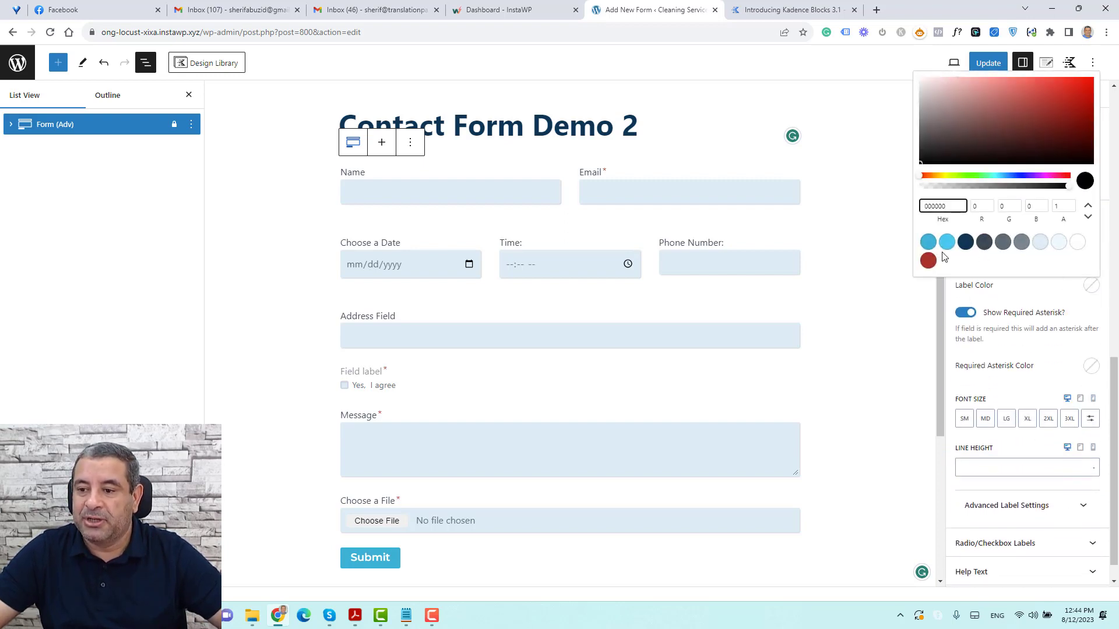
{"action": "left_click", "coordinate": [926, 261]}
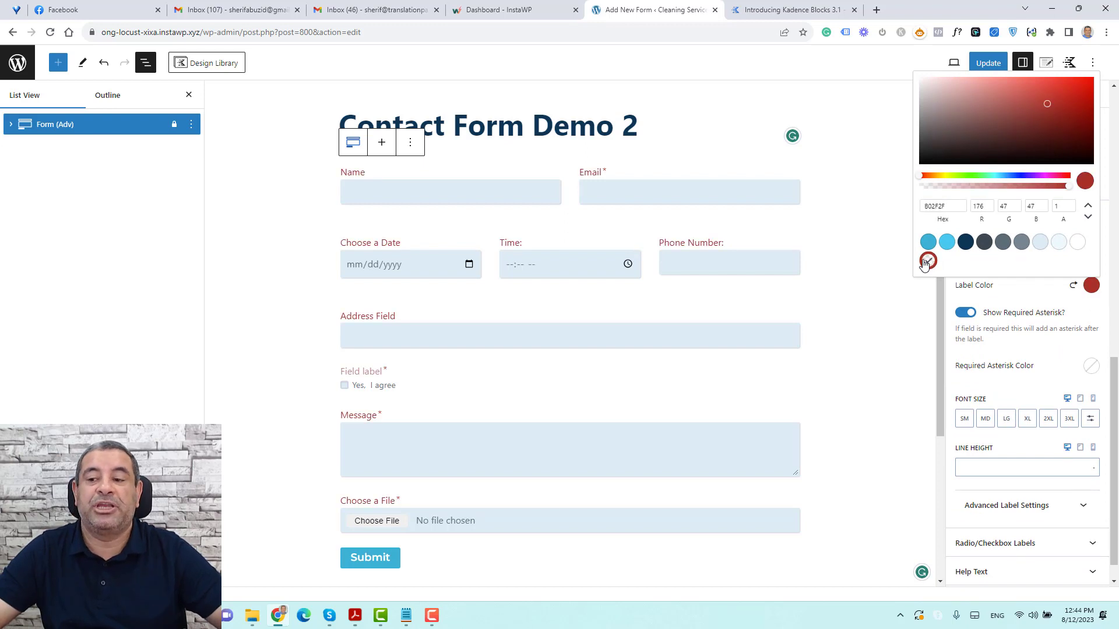
{"action": "left_click", "coordinate": [1071, 286]}
{"action": "left_click", "coordinate": [1073, 286]}
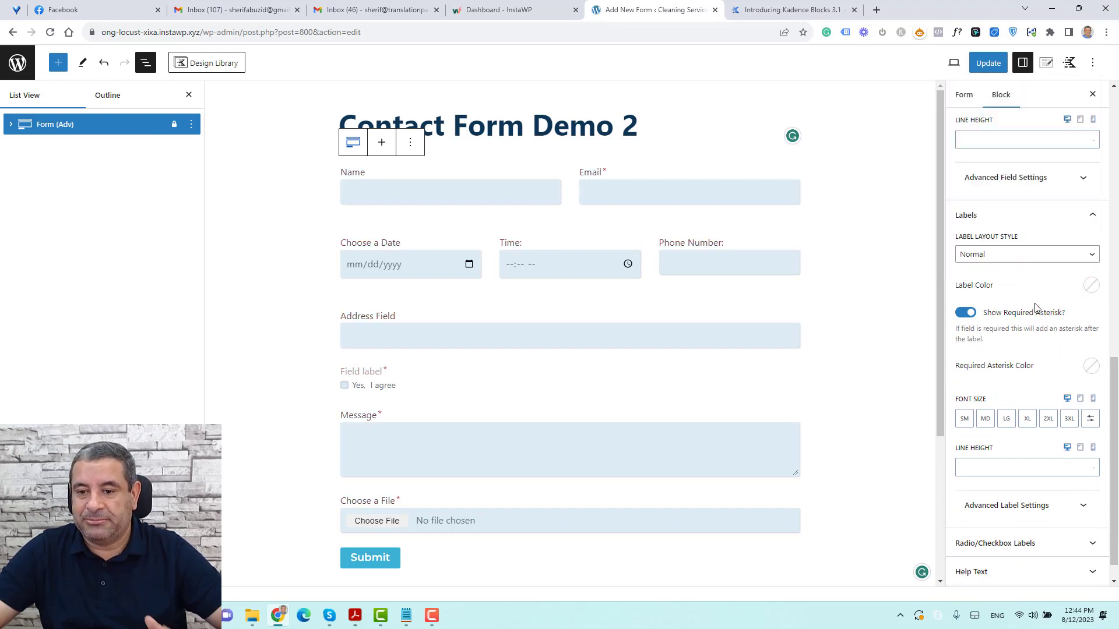
Try switching off the required asterisk and colouring it dark blue 003554, restoring both settings.
{"action": "scroll", "coordinate": [1030, 338], "scroll_direction": "down", "scroll_amount": 1}
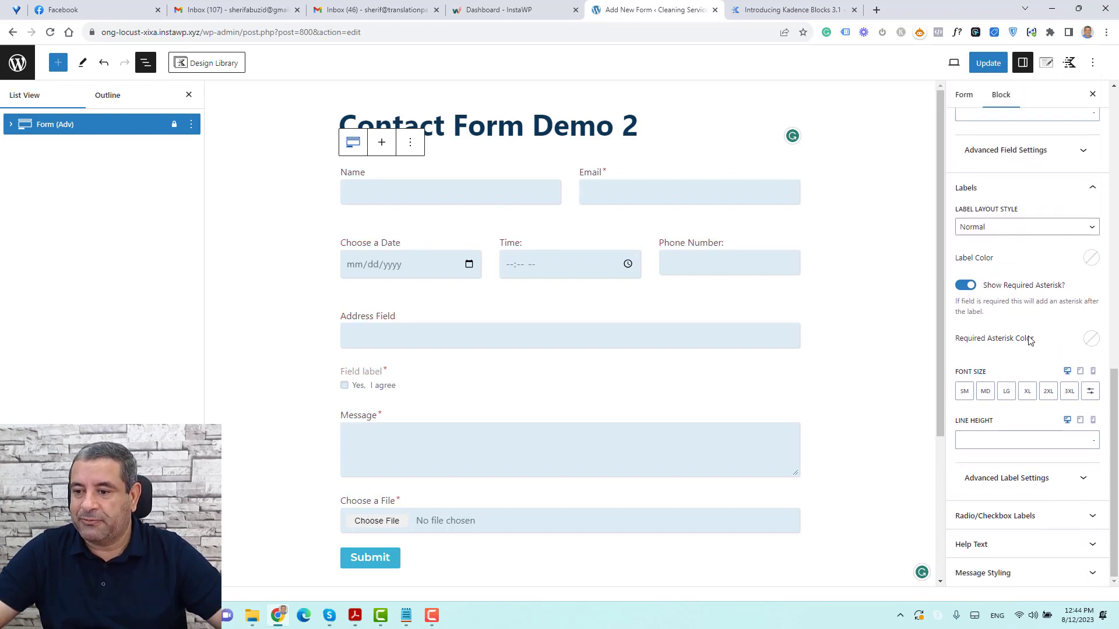
{"action": "left_click", "coordinate": [976, 287]}
{"action": "left_click", "coordinate": [969, 316]}
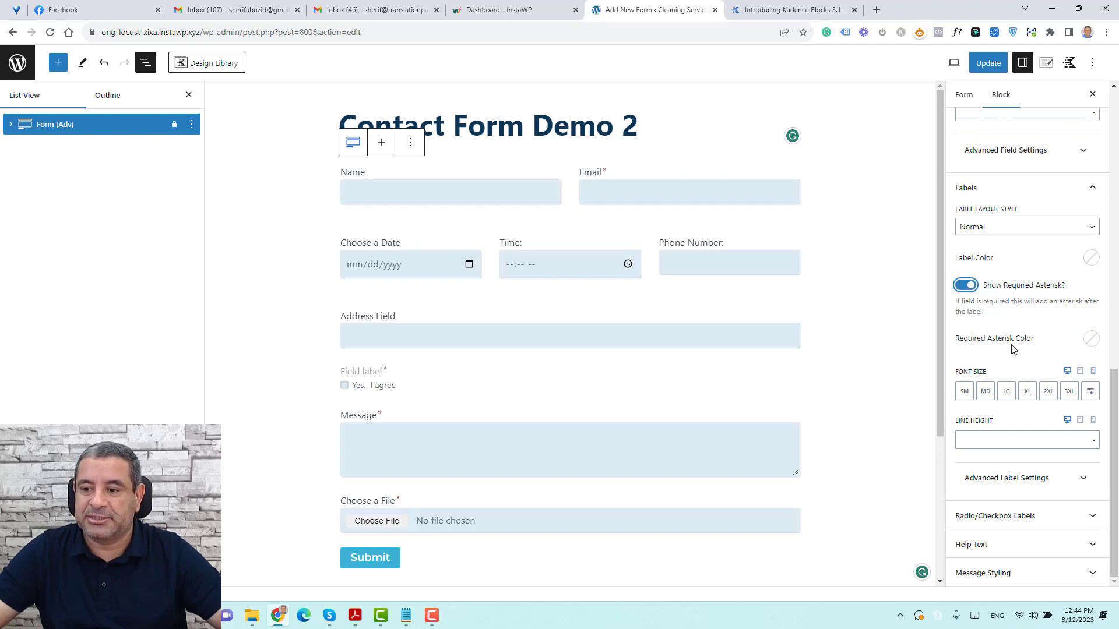
{"action": "left_click", "coordinate": [1091, 340]}
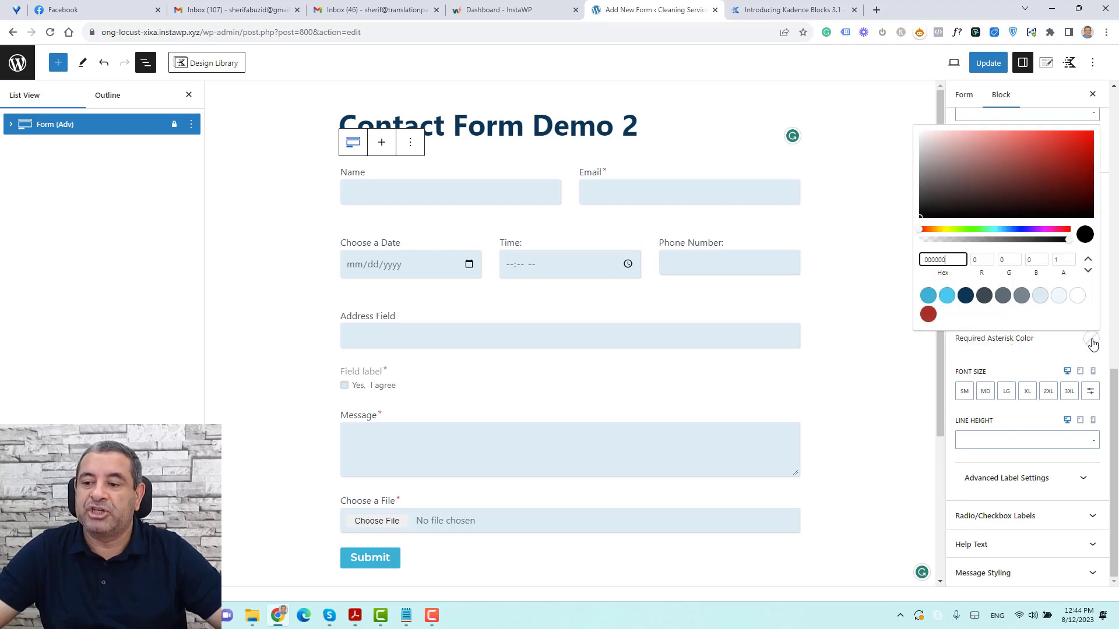
{"action": "left_click", "coordinate": [966, 296]}
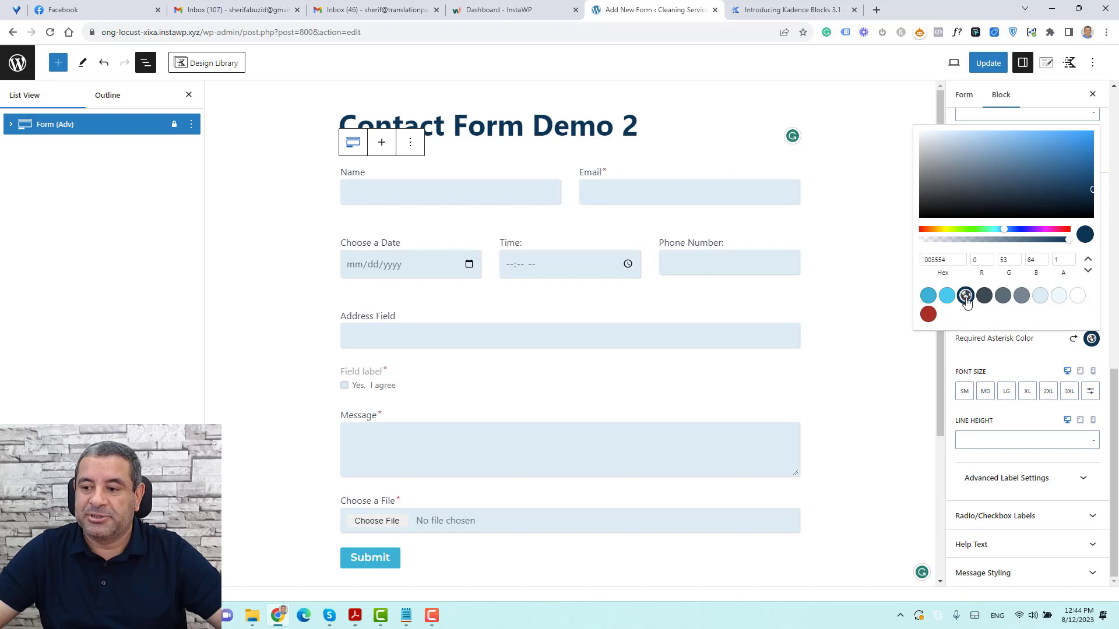
{"action": "left_click", "coordinate": [1073, 339]}
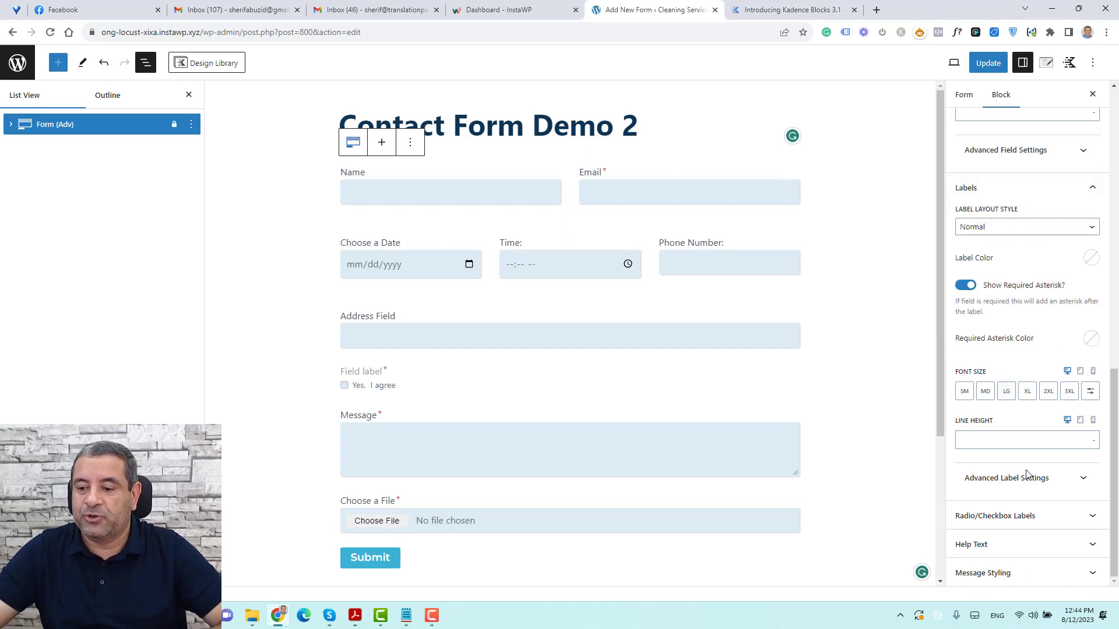
Look over the form's Radio/Checkbox Labels styling options.
{"action": "left_click", "coordinate": [1030, 516]}
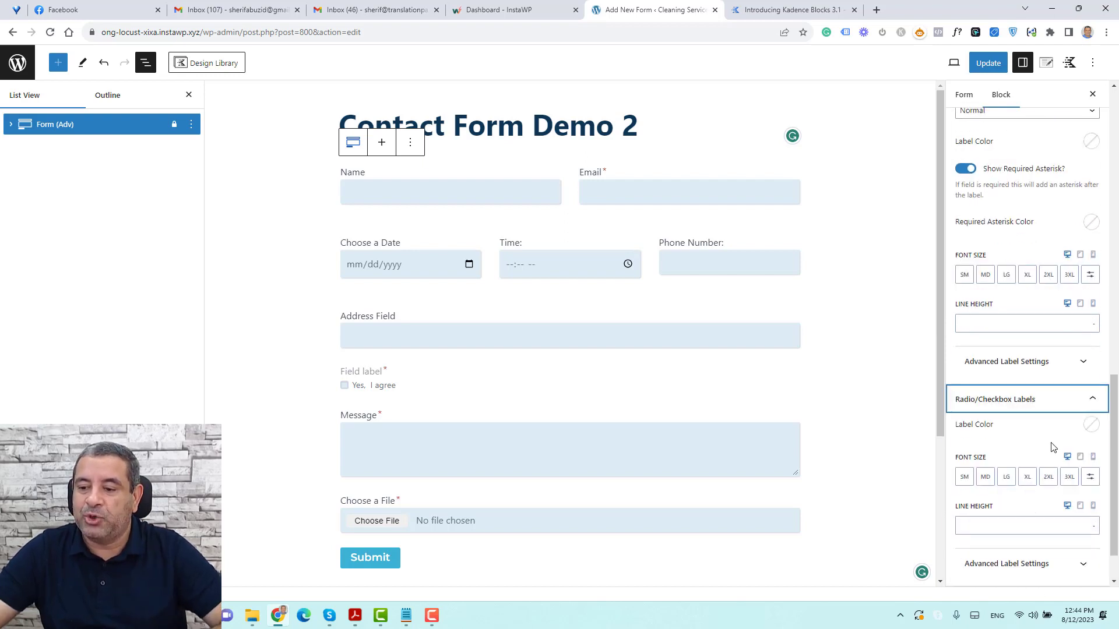
{"action": "scroll", "coordinate": [1043, 452], "scroll_direction": "down", "scroll_amount": 1}
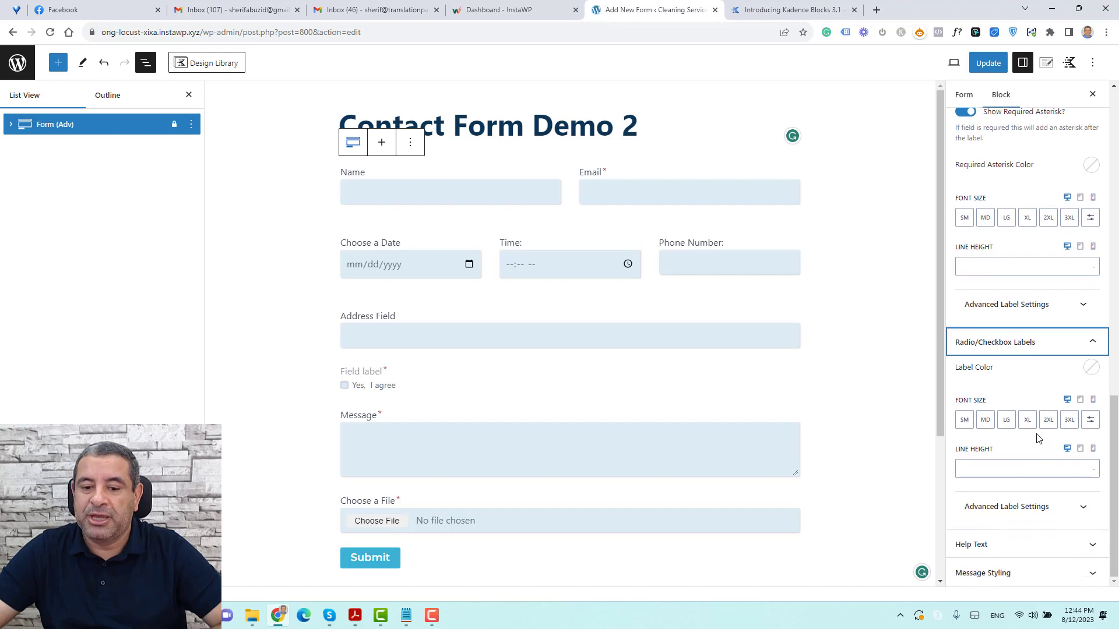
Reorder the form so that both the Message field and the Accept field sit below the File field.
{"action": "left_click", "coordinate": [463, 414]}
{"action": "left_click", "coordinate": [423, 391]}
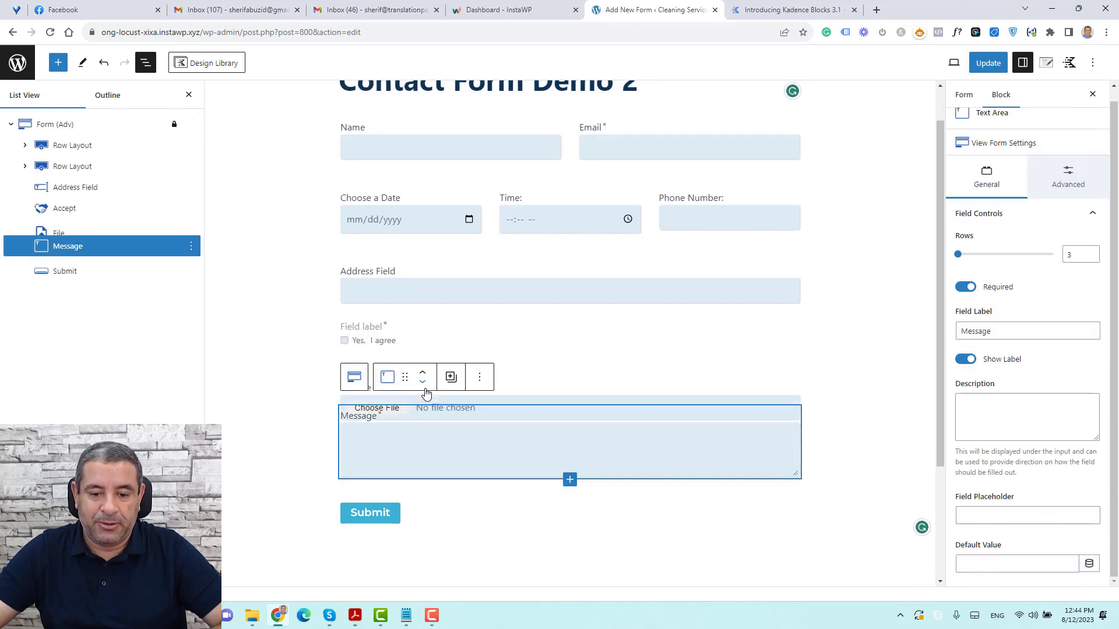
{"action": "left_click", "coordinate": [422, 333]}
{"action": "left_click", "coordinate": [423, 289]}
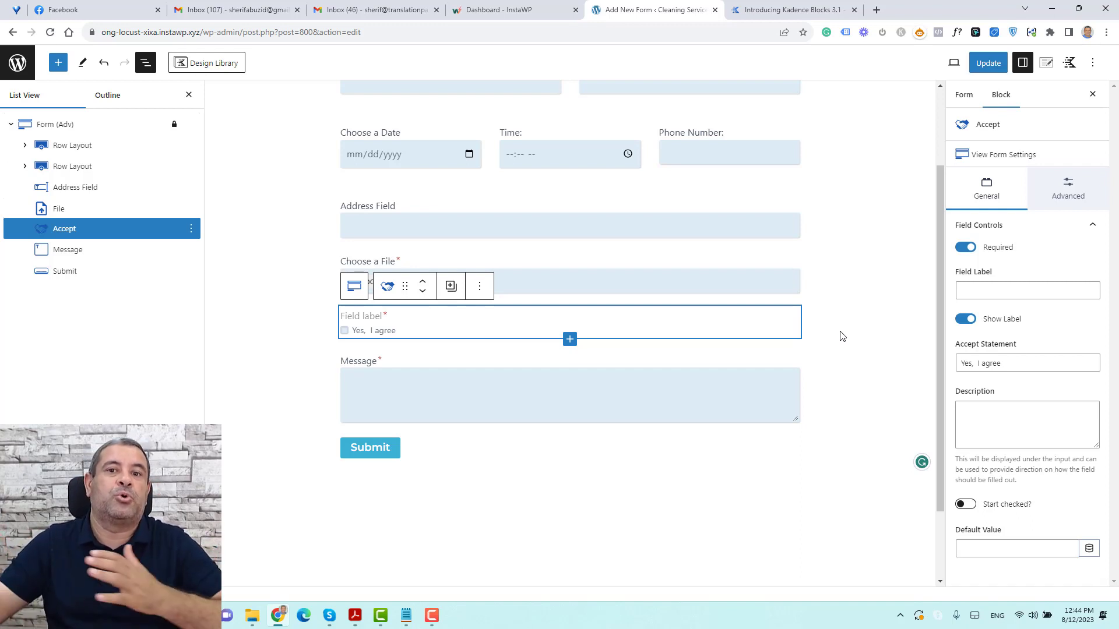
Insert a standard Radio field between the Accept and Message fields and label it "Choose Your Position".
{"action": "left_click", "coordinate": [570, 339]}
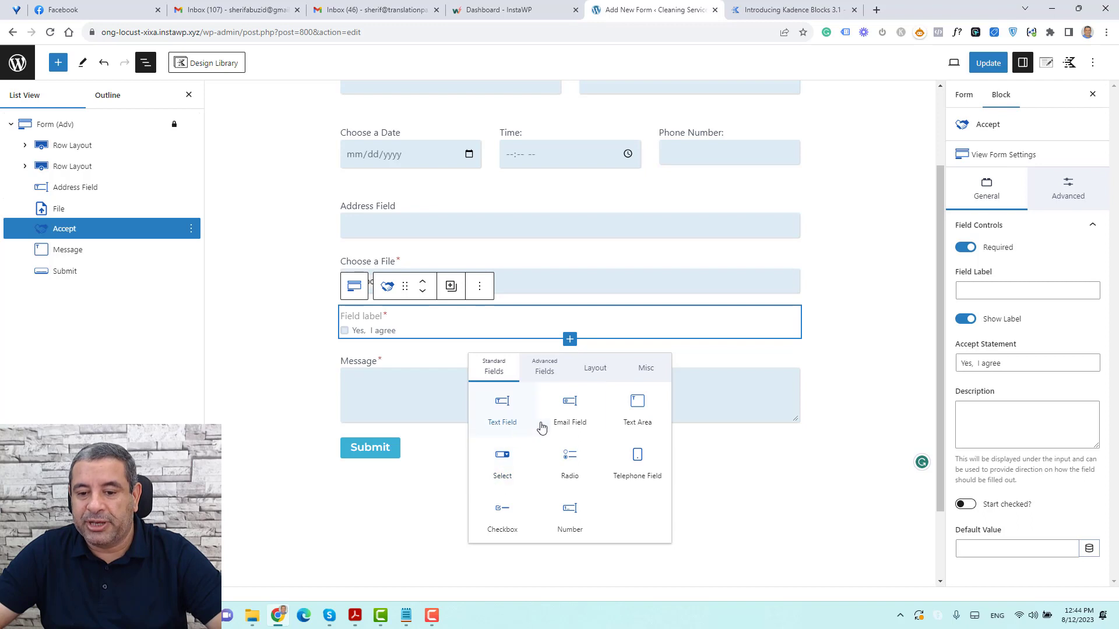
{"action": "left_click", "coordinate": [568, 467]}
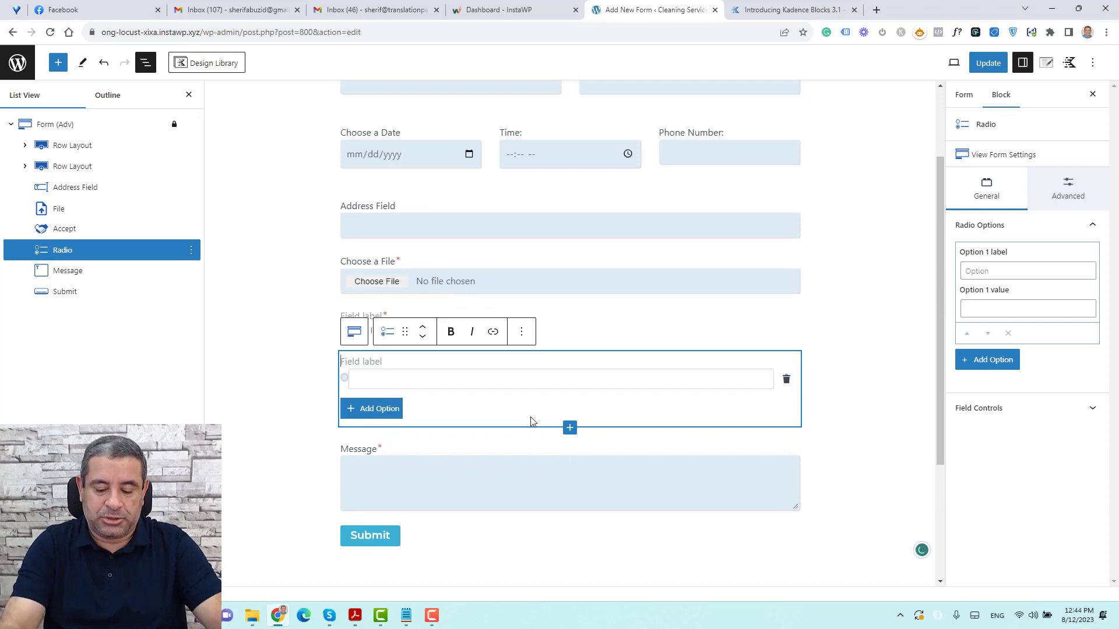
{"action": "type", "text": "Chose YOUR"}
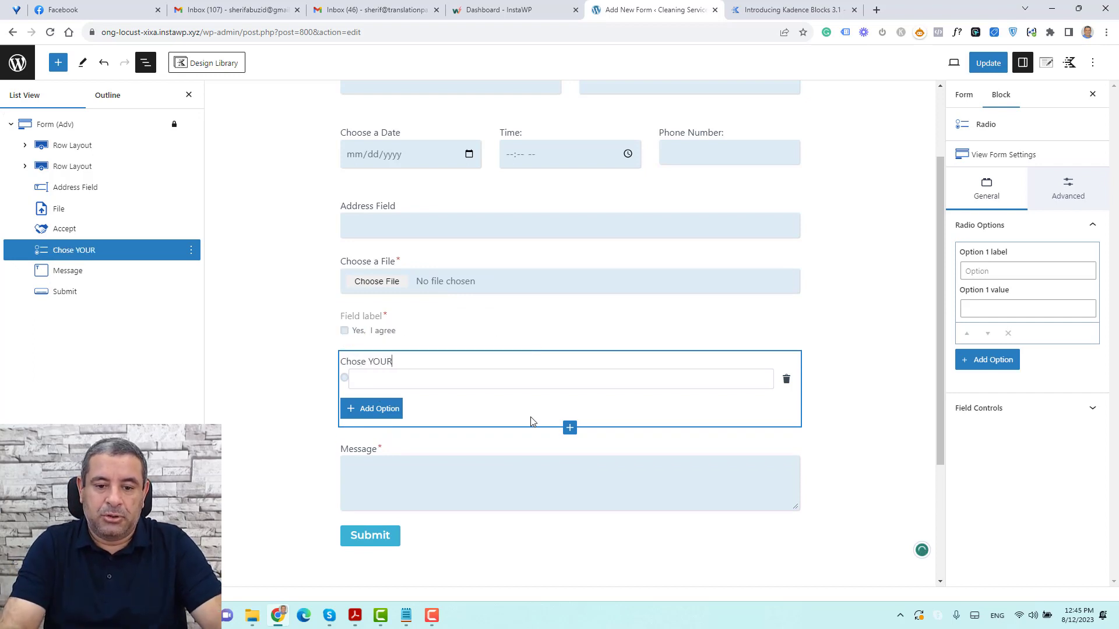
{"action": "key", "text": "BackSpace"}
{"action": "key", "text": "BackSpace"}
{"action": "key", "text": "BackSpace"}
{"action": "key", "text": "BackSpace"}
{"action": "key", "text": "BackSpace"}
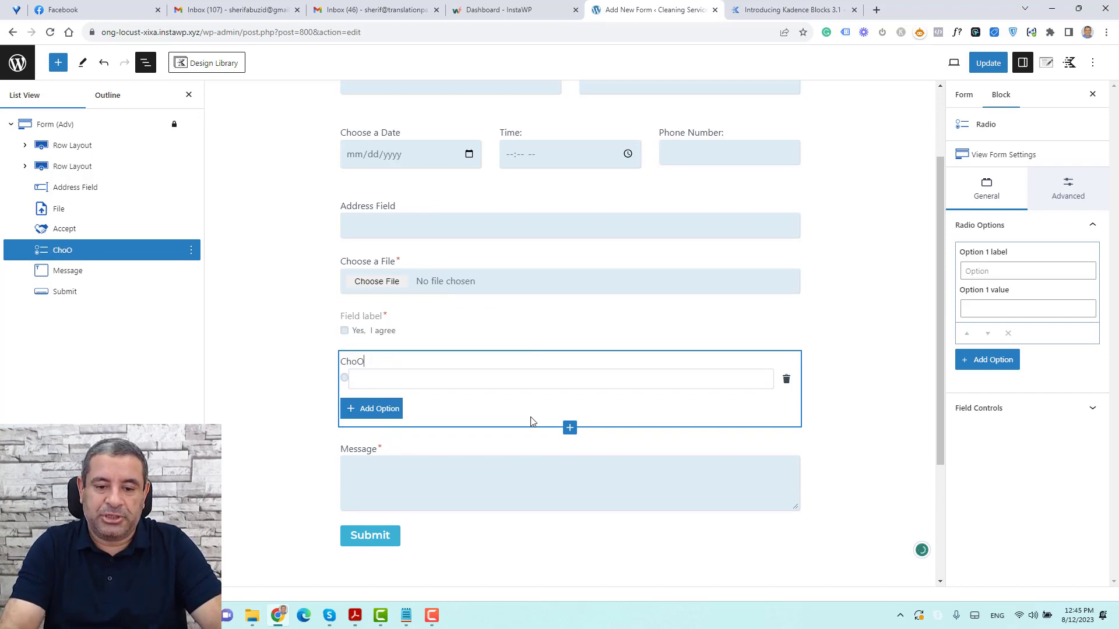
{"action": "type", "text": "YOur"}
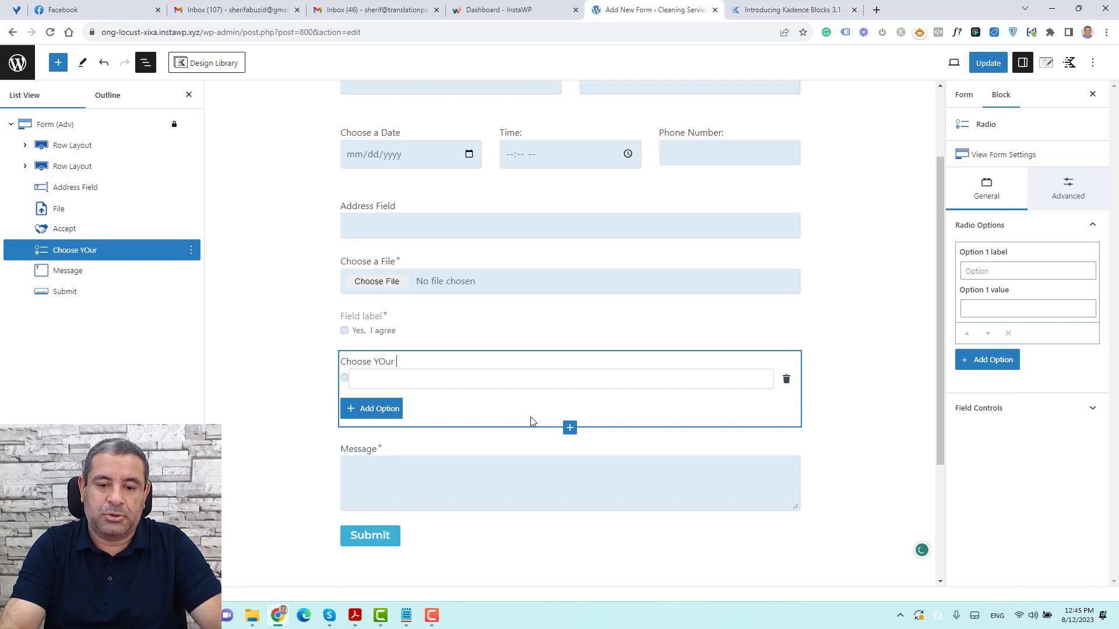
{"action": "key", "text": "BackSpace"}
{"action": "key", "text": "BackSpace"}
{"action": "type", "text": "O"}
{"action": "key", "text": "BackSpace"}
{"action": "key", "text": "BackSpace"}
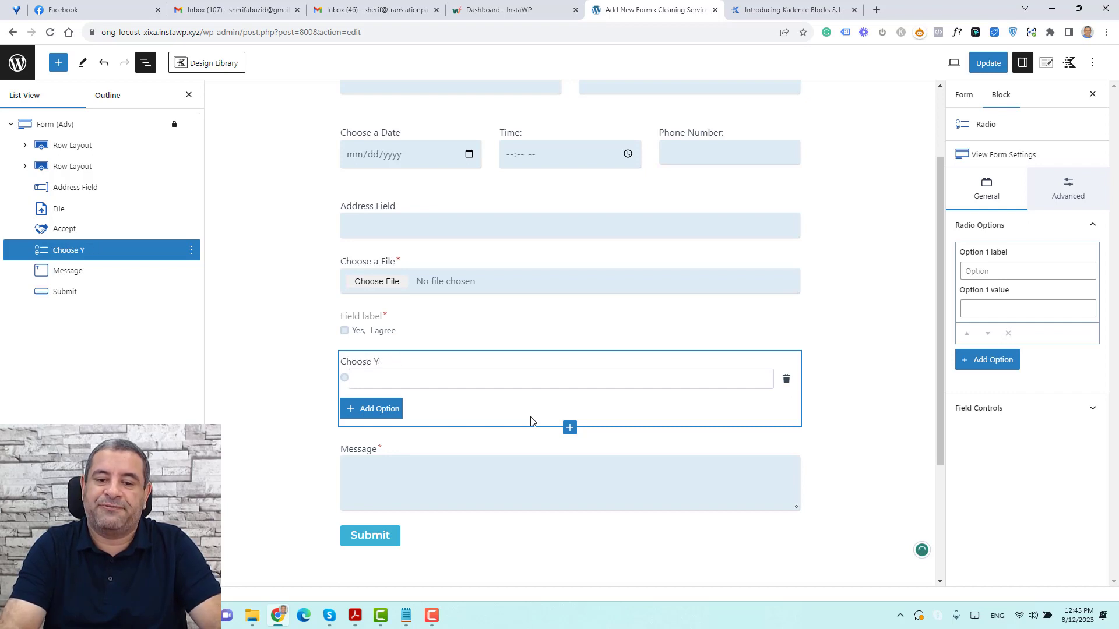
{"action": "type", "text": "our Pos"}
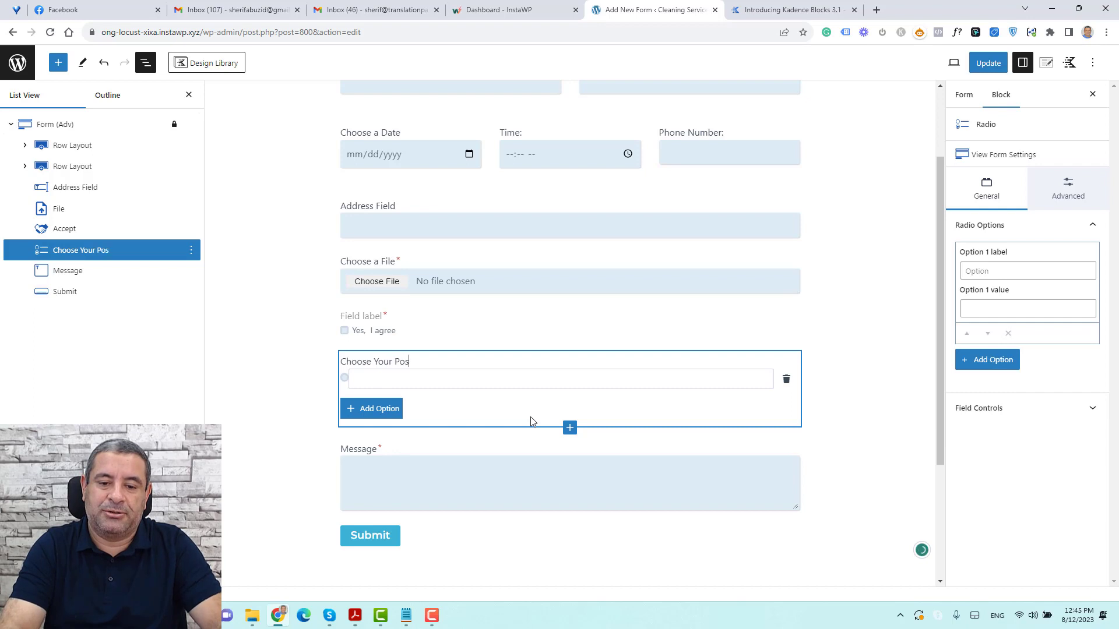
{"action": "type", "text": "tion"}
{"action": "key", "text": "BackSpace"}
{"action": "key", "text": "BackSpace"}
{"action": "key", "text": "BackSpace"}
{"action": "key", "text": "BackSpace"}
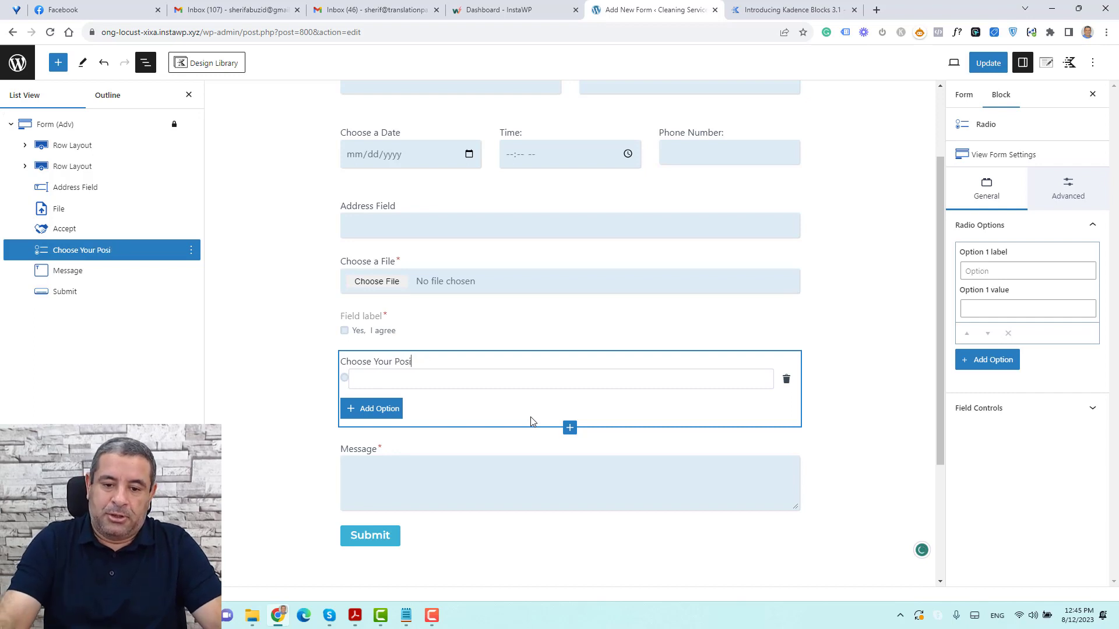
{"action": "type", "text": "tion"}
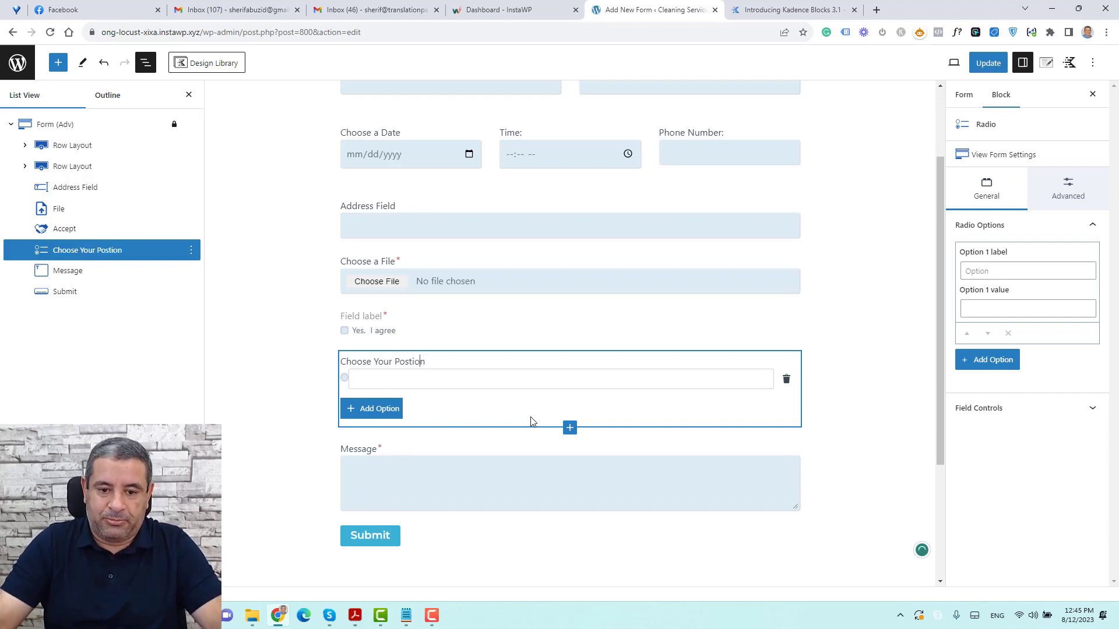
{"action": "type", "text": "i"}
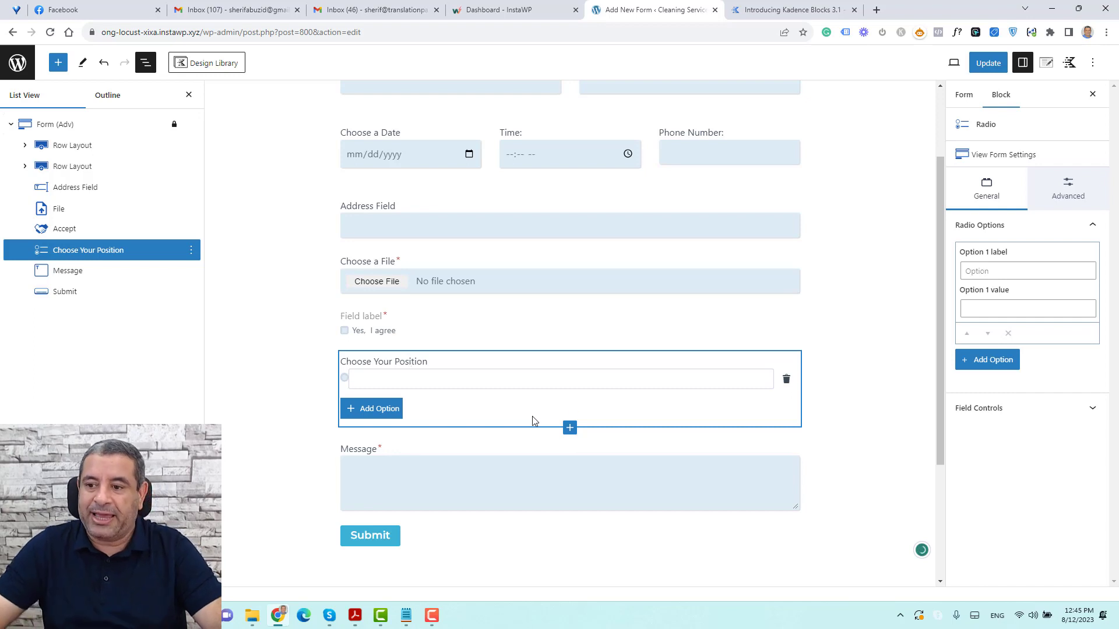
Give the Choose Your Position radio field the two options Junior and Senior, and save the form.
{"action": "left_click", "coordinate": [992, 272]}
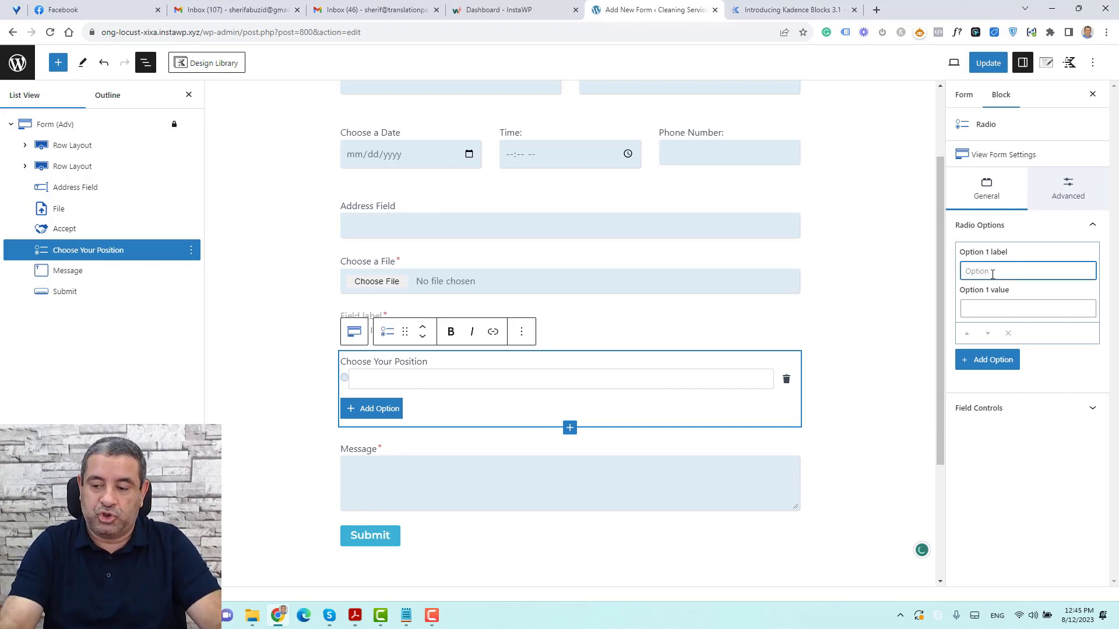
{"action": "type", "text": "Jun"}
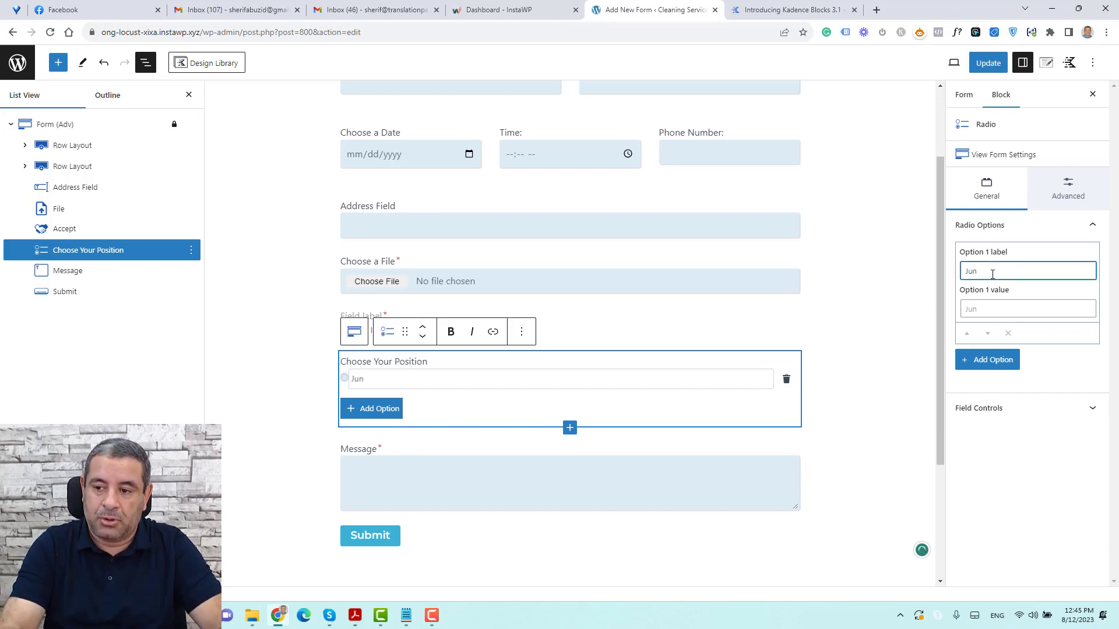
{"action": "type", "text": "ior"}
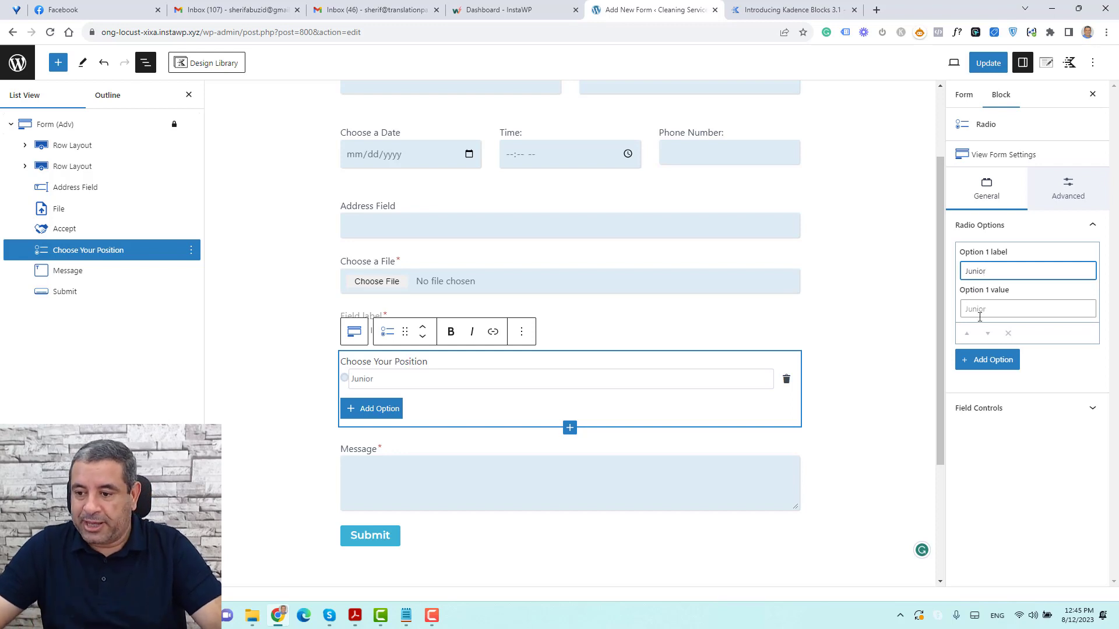
{"action": "left_click", "coordinate": [986, 359]}
{"action": "left_click", "coordinate": [983, 378]}
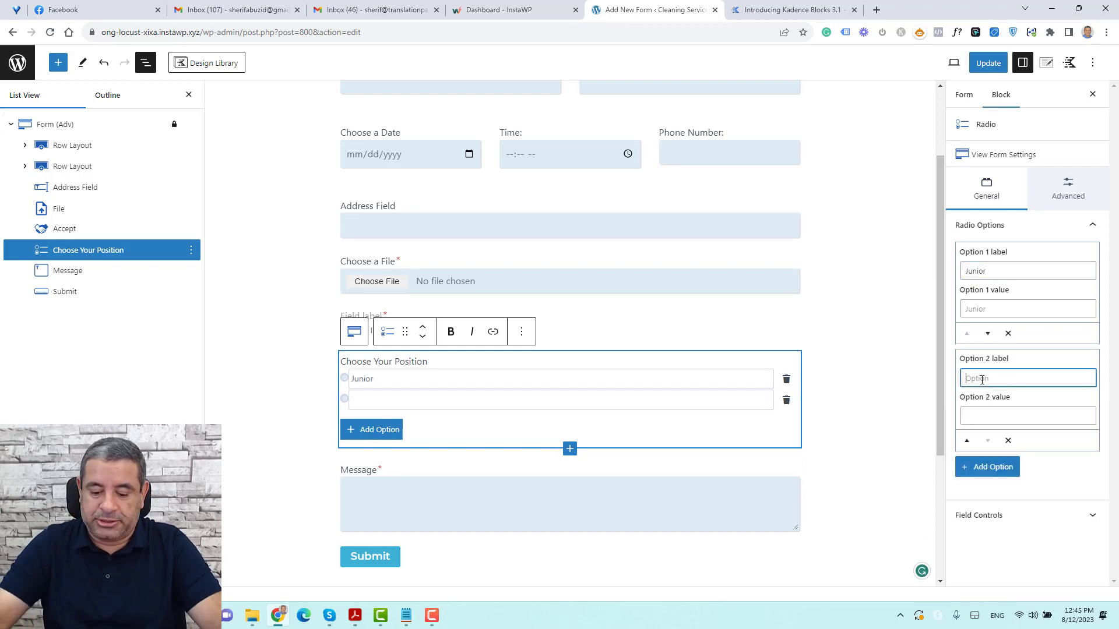
{"action": "type", "text": "Se"}
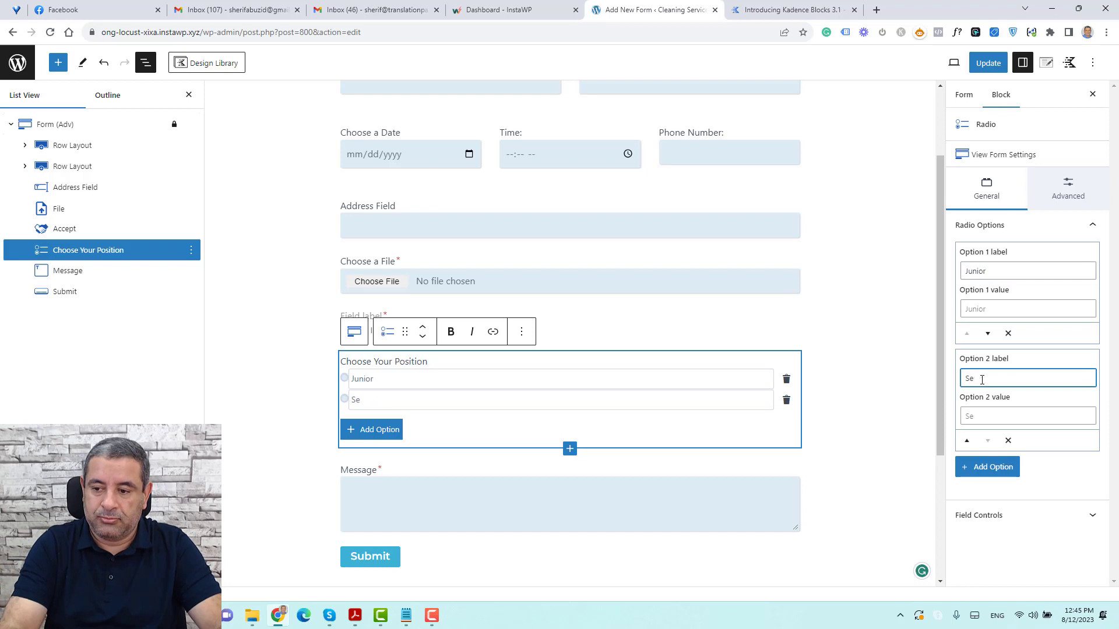
{"action": "type", "text": "wnionior"}
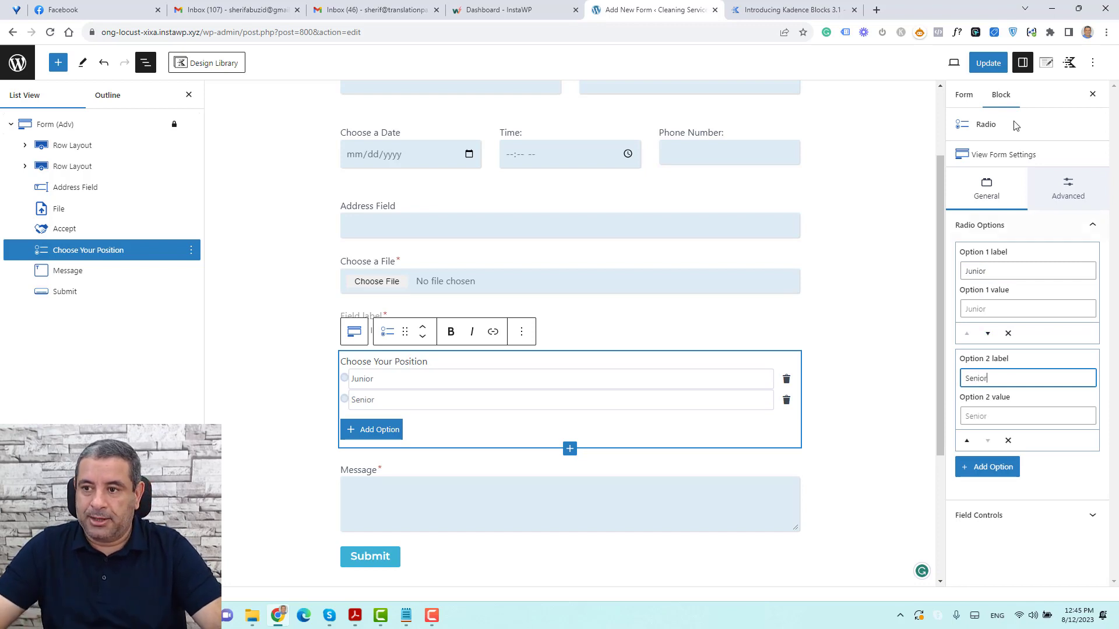
{"action": "left_click", "coordinate": [988, 62]}
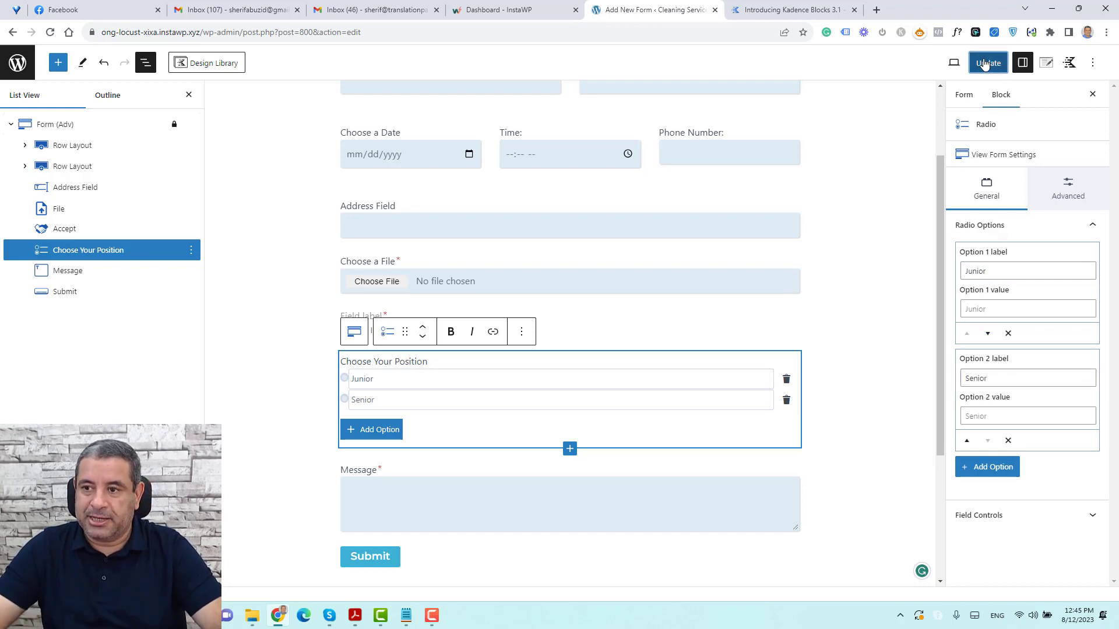
Try colouring the form's radio and checkbox labels dark red B02F2F, and restore the default label colour.
{"action": "left_click", "coordinate": [107, 125]}
{"action": "scroll", "coordinate": [1041, 364], "scroll_direction": "down", "scroll_amount": 12}
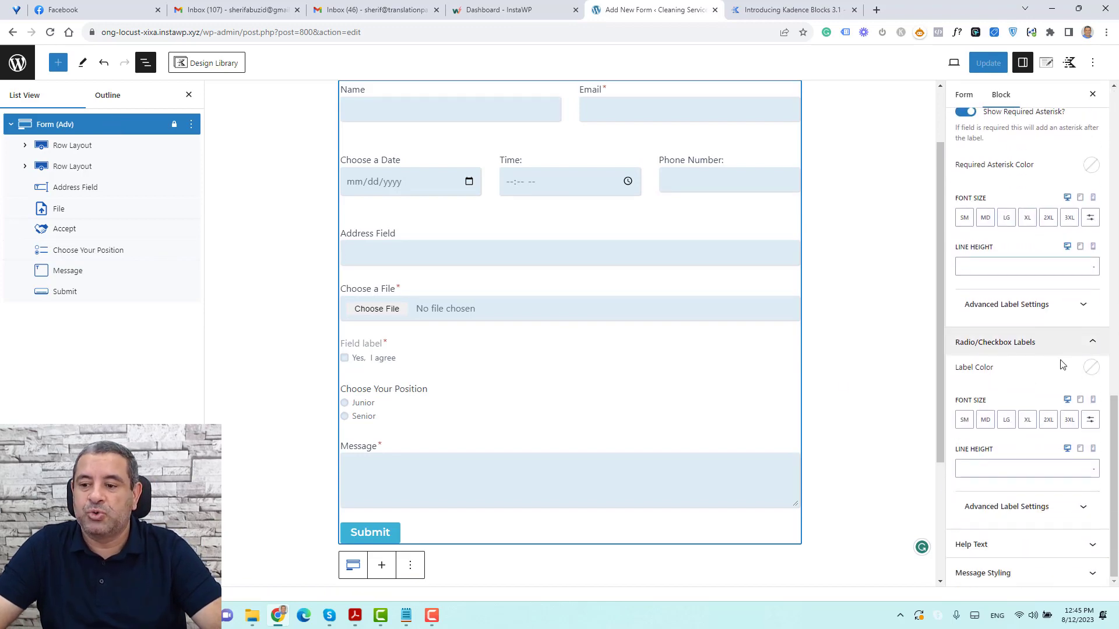
{"action": "left_click", "coordinate": [1092, 368]}
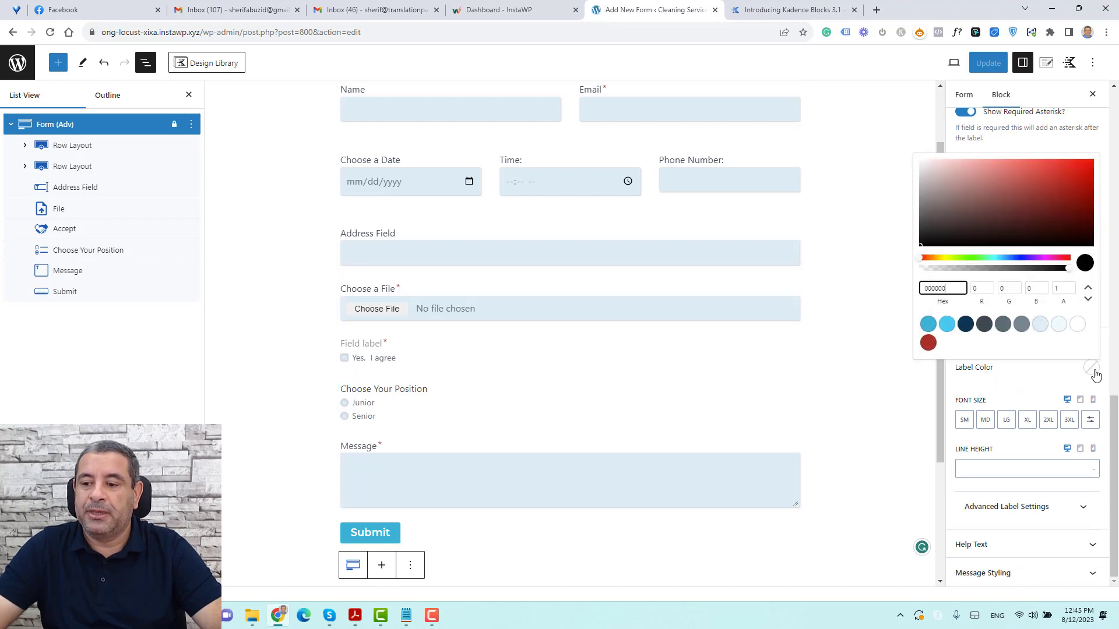
{"action": "left_click", "coordinate": [949, 330]}
{"action": "left_click", "coordinate": [927, 344]}
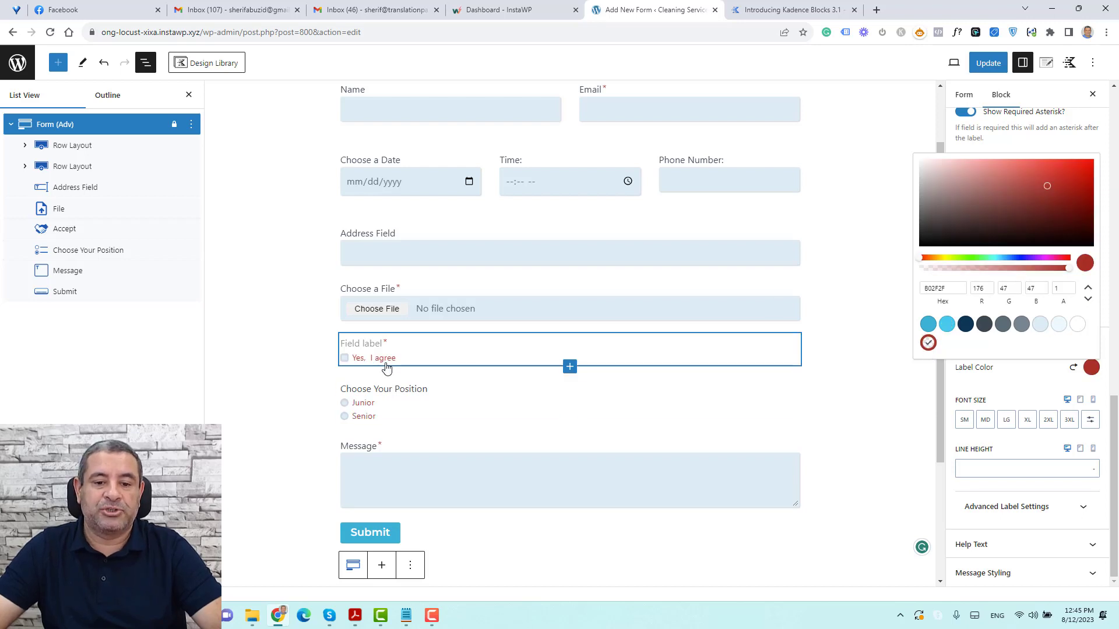
{"action": "left_click", "coordinate": [1060, 377]}
{"action": "left_click", "coordinate": [1076, 371]}
{"action": "left_click", "coordinate": [1049, 344]}
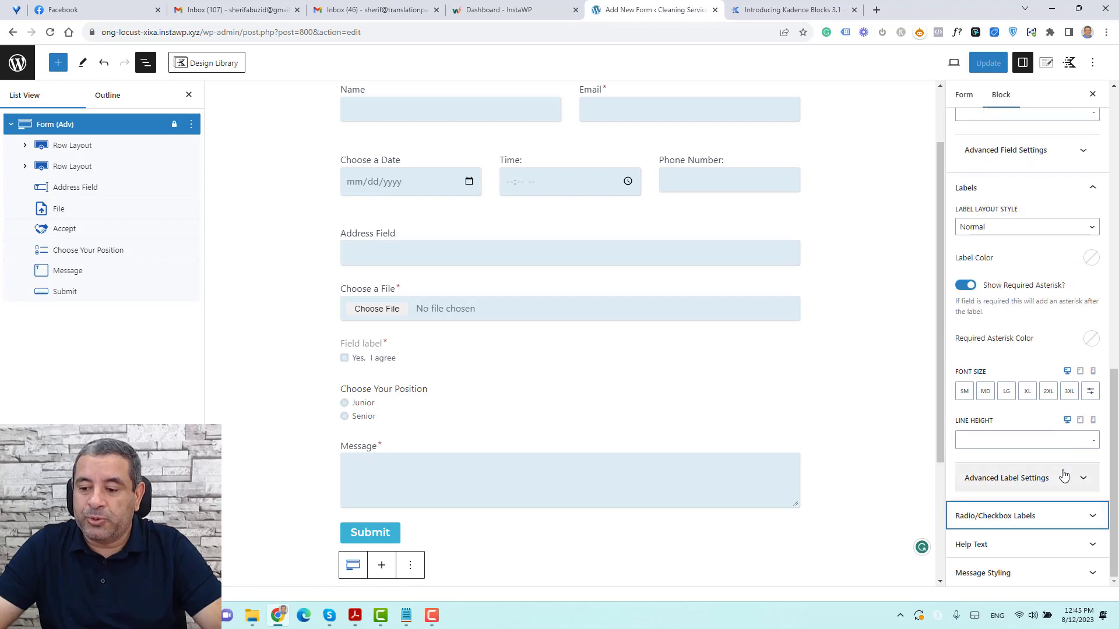
Look over the form's input styling, its advanced spacing and background settings, and its general settings.
{"action": "scroll", "coordinate": [1063, 476], "scroll_direction": "up", "scroll_amount": 10}
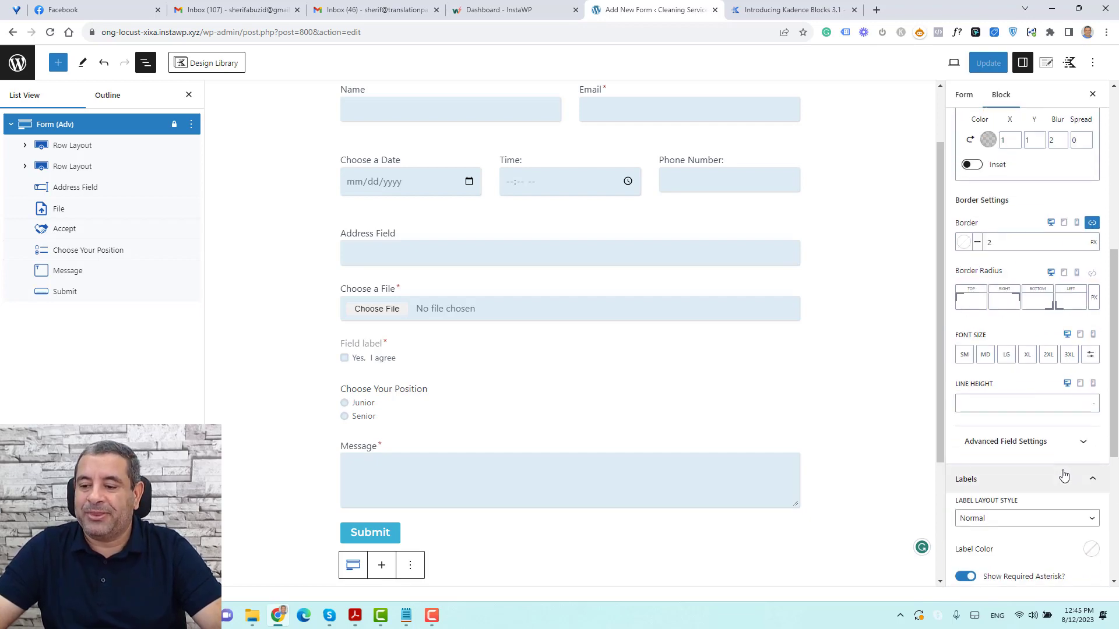
{"action": "scroll", "coordinate": [1064, 476], "scroll_direction": "up", "scroll_amount": 5}
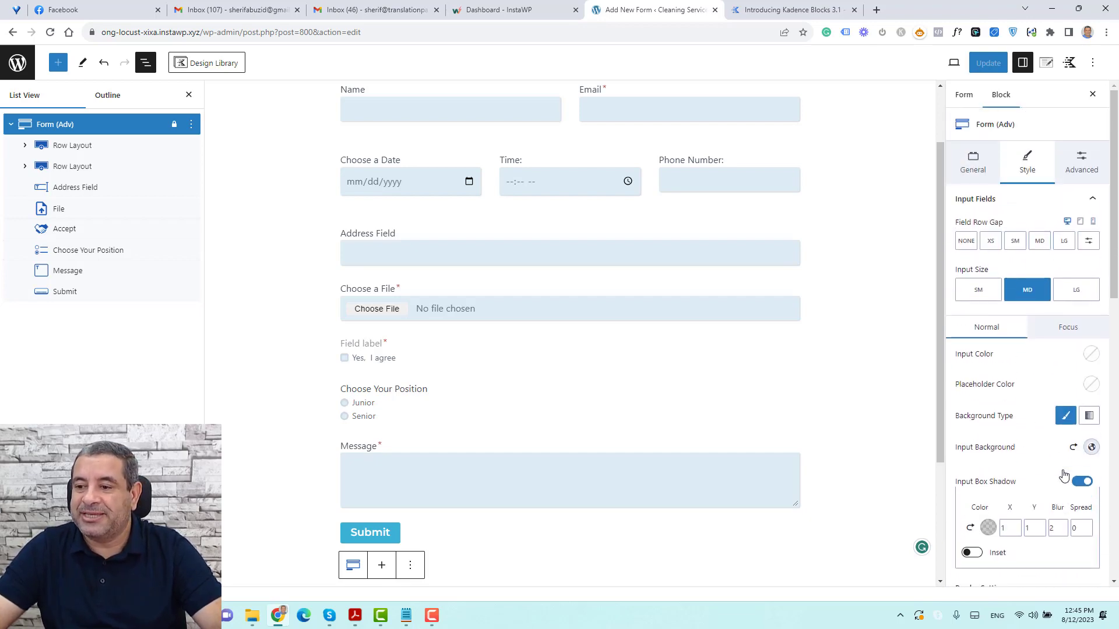
{"action": "left_click", "coordinate": [1081, 169]}
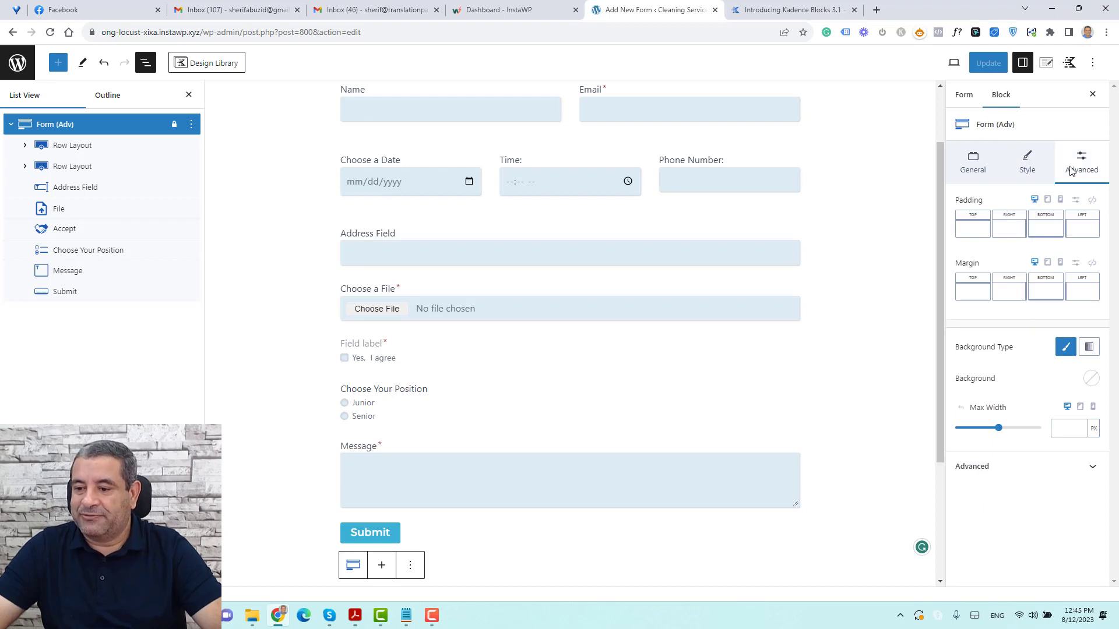
{"action": "left_click", "coordinate": [972, 169]}
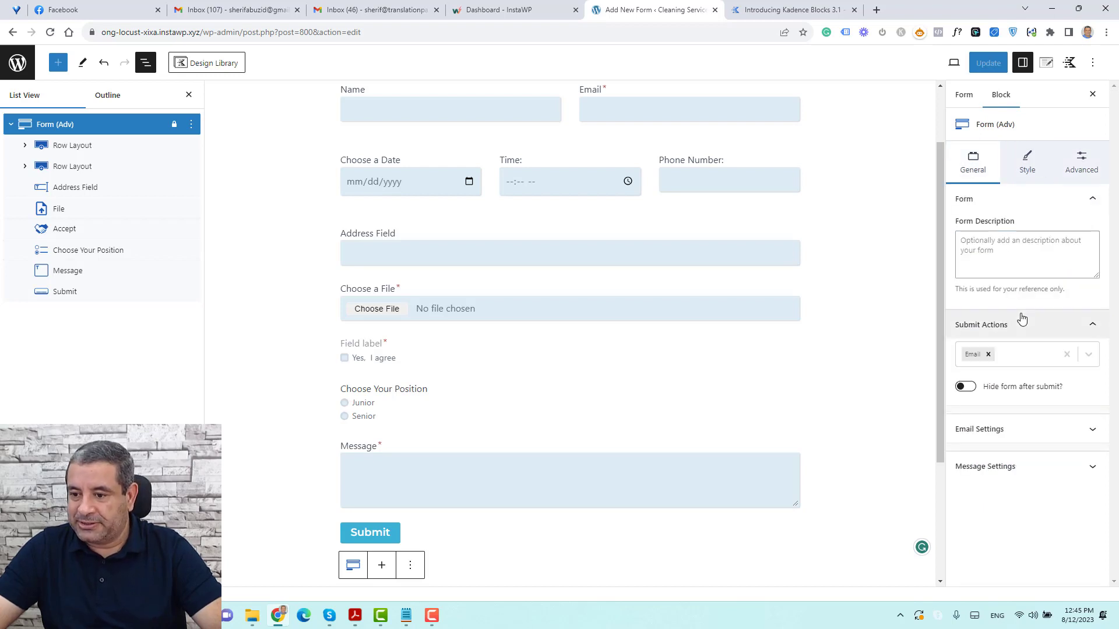
Try the In Field Label layout style for the form's labels.
{"action": "left_click", "coordinate": [1022, 181]}
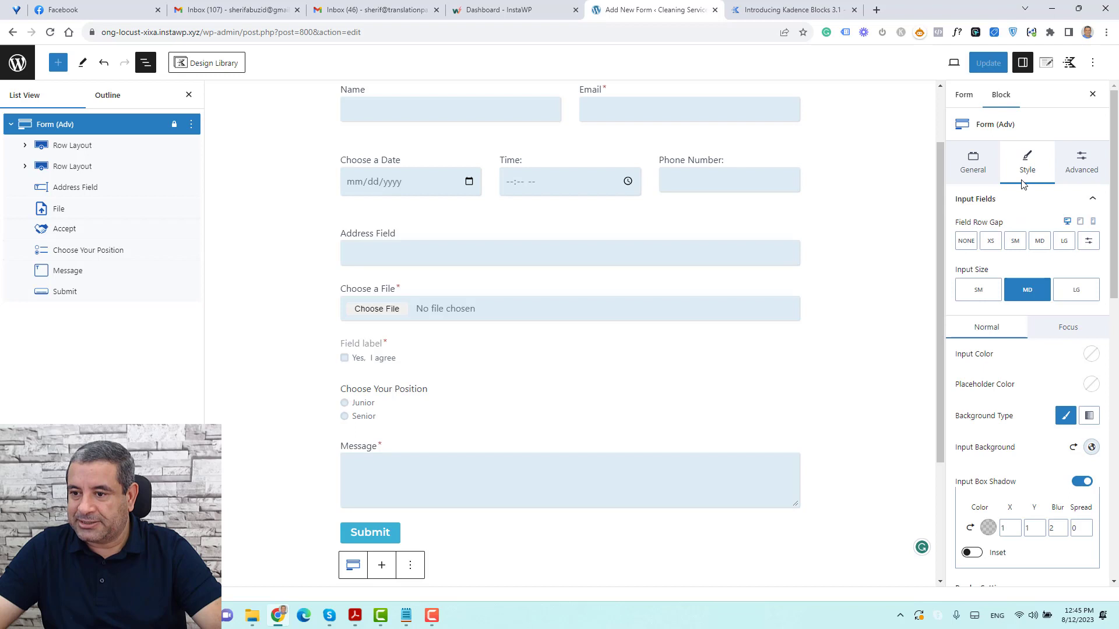
{"action": "left_click", "coordinate": [1019, 204]}
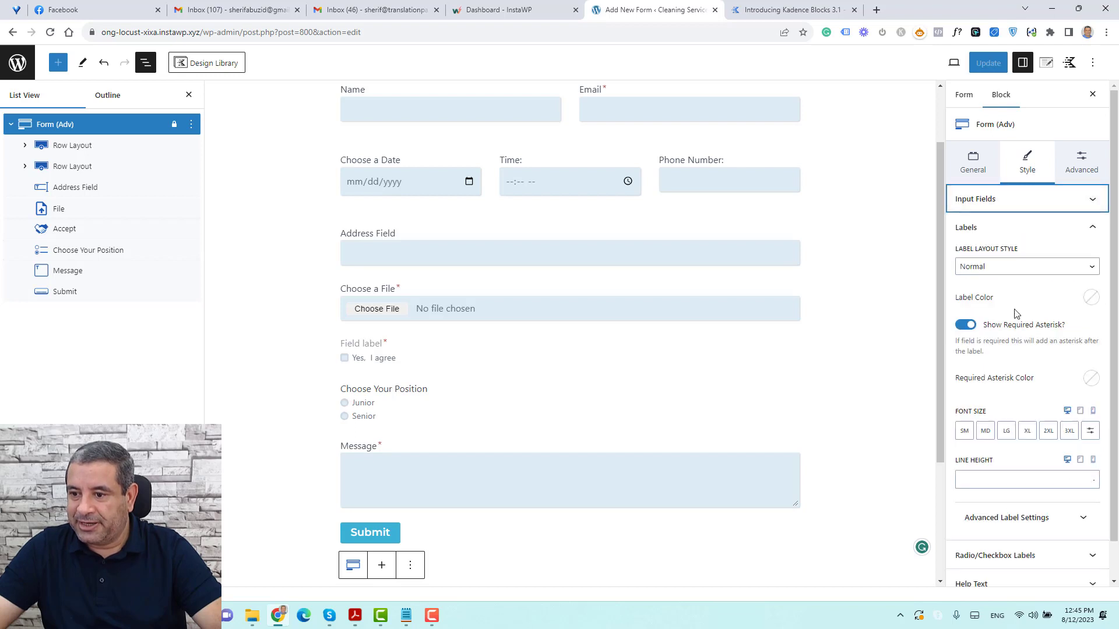
{"action": "left_click", "coordinate": [1015, 266]}
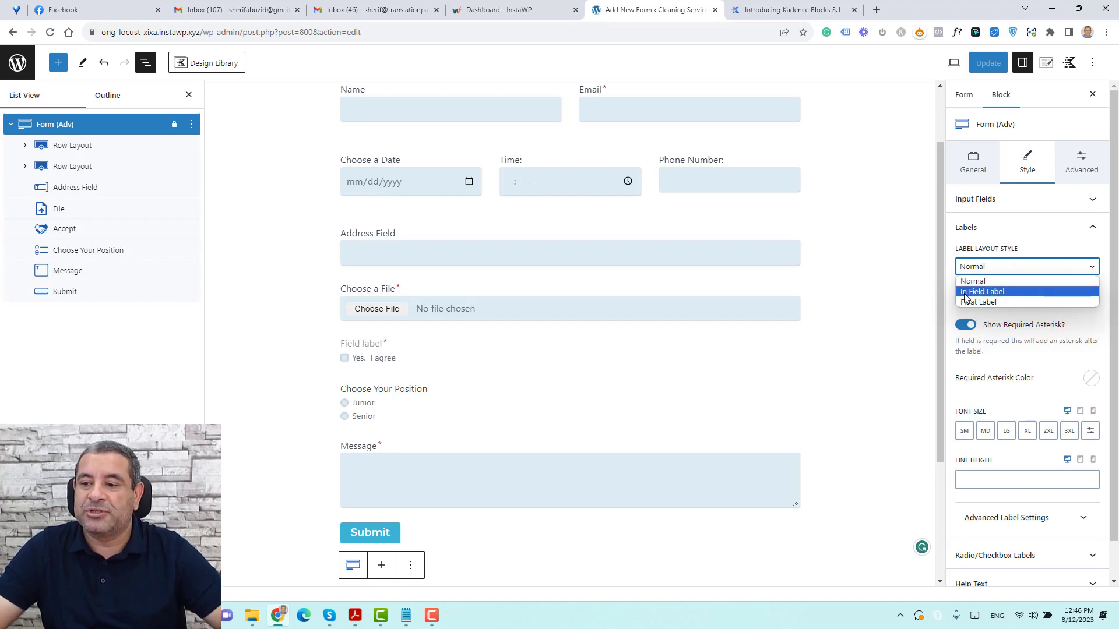
{"action": "left_click", "coordinate": [982, 292]}
{"action": "scroll", "coordinate": [839, 265], "scroll_direction": "up", "scroll_amount": 2}
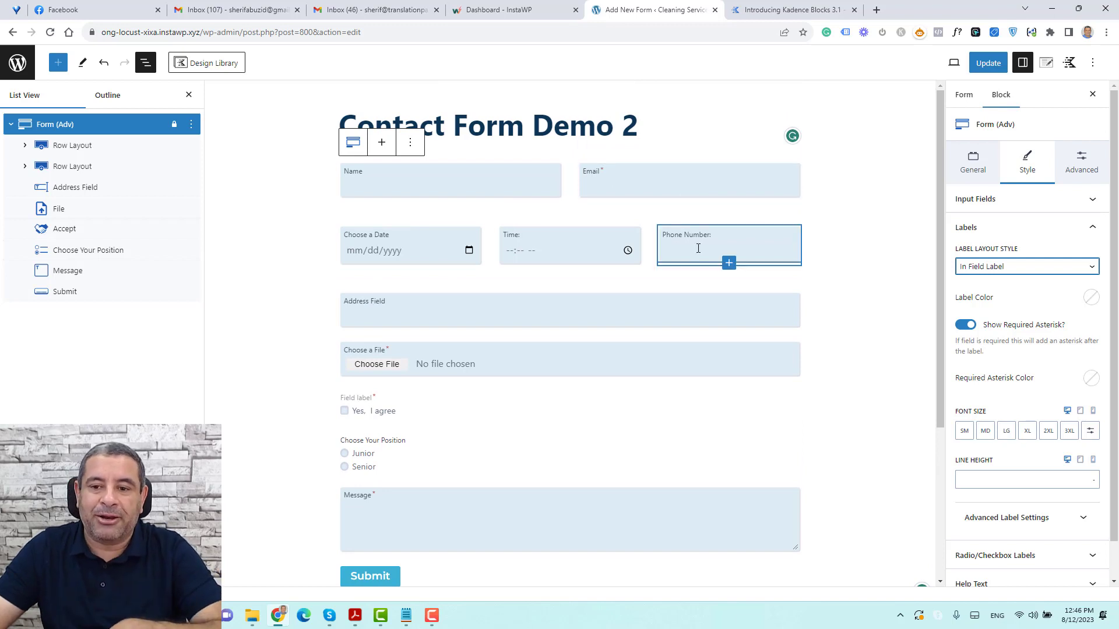
Set the form's label layout style to Float Label and preview the effect on the Email field.
{"action": "left_click", "coordinate": [997, 267]}
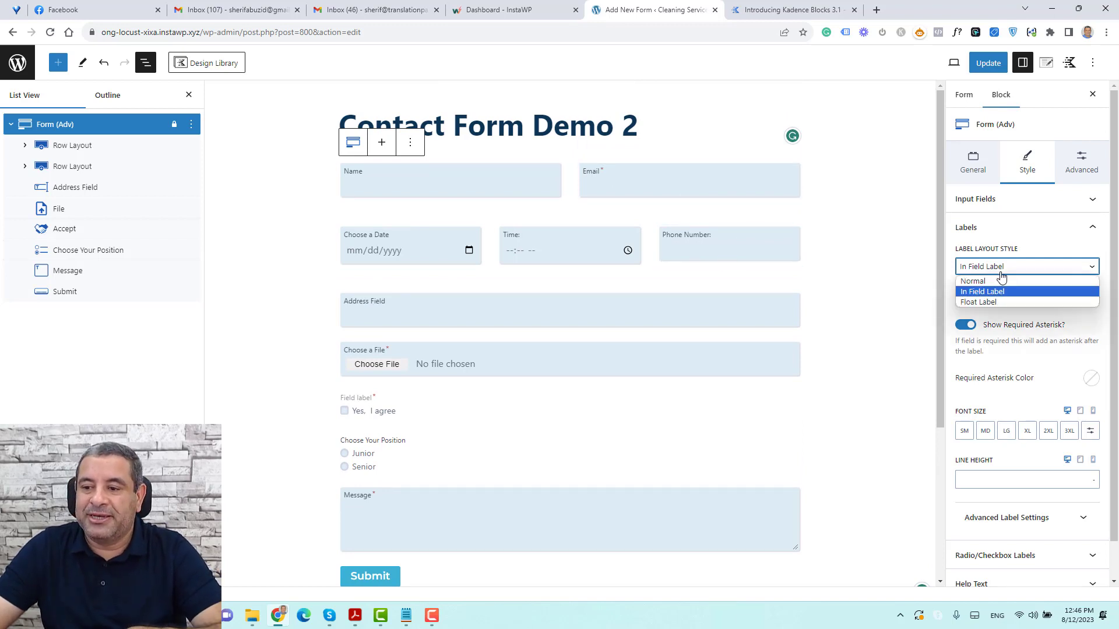
{"action": "left_click", "coordinate": [995, 303]}
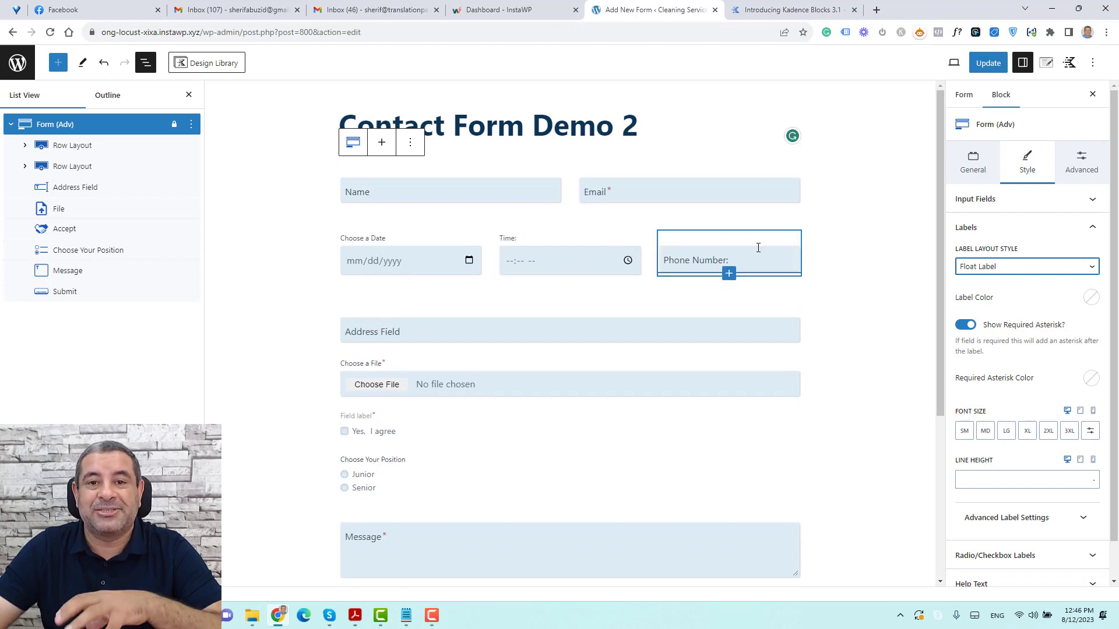
{"action": "left_click", "coordinate": [636, 191]}
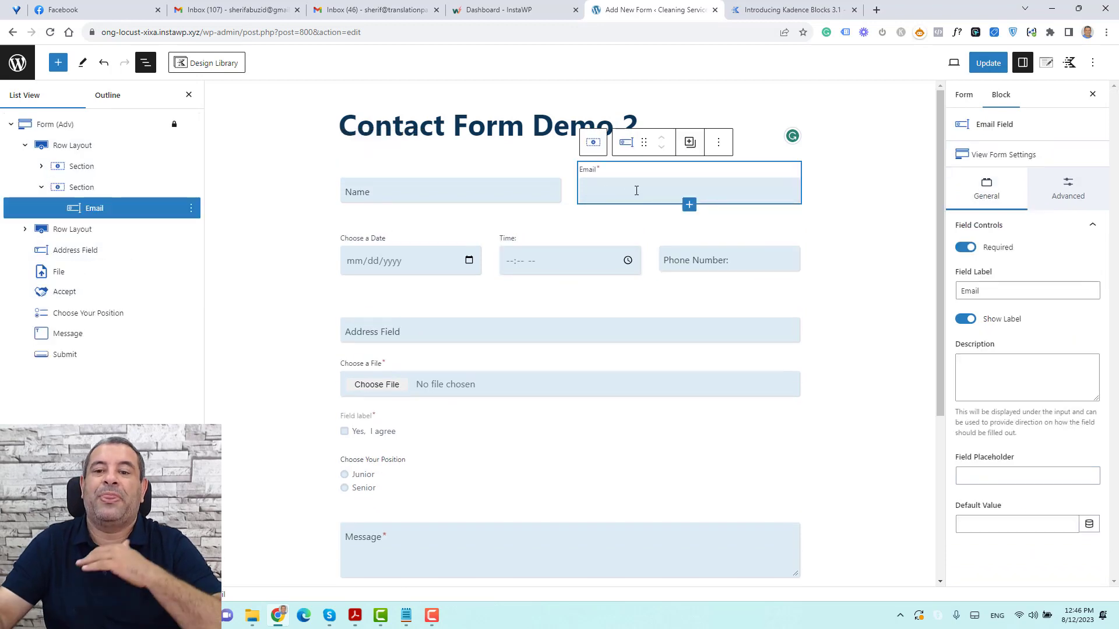
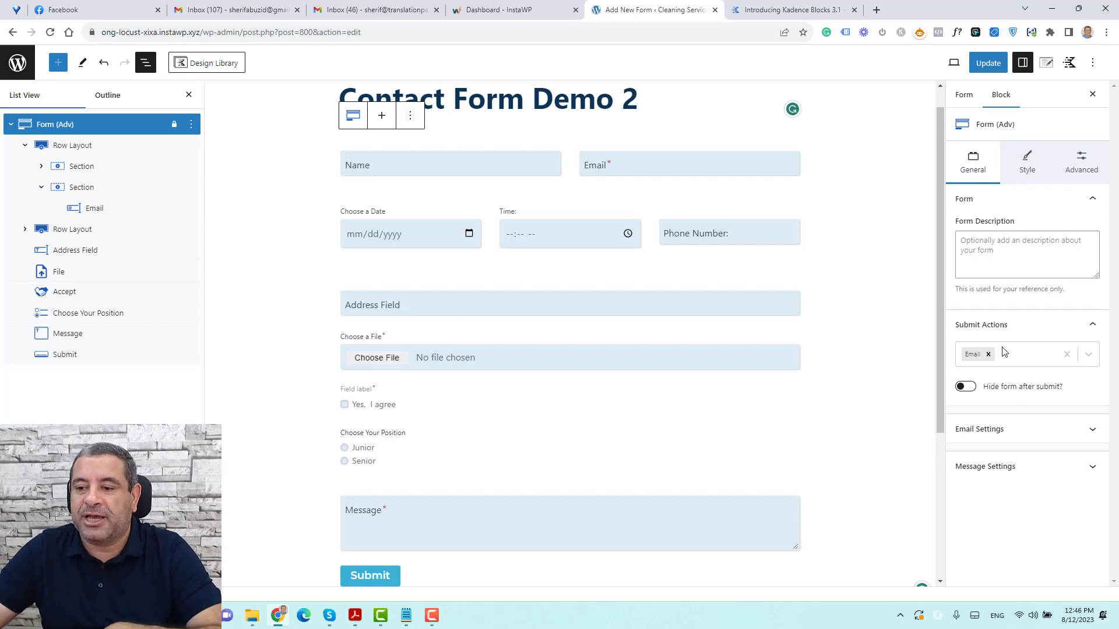
Add Redirect to the form's submit actions and open its redirect settings.
{"action": "left_click", "coordinate": [1095, 357]}
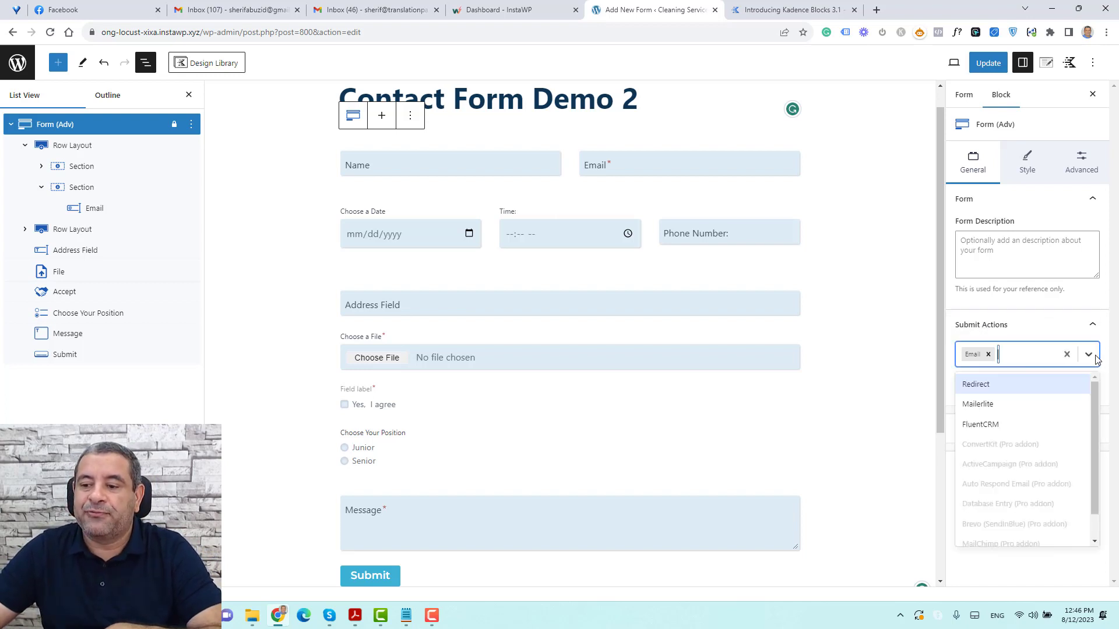
{"action": "left_click", "coordinate": [1003, 387]}
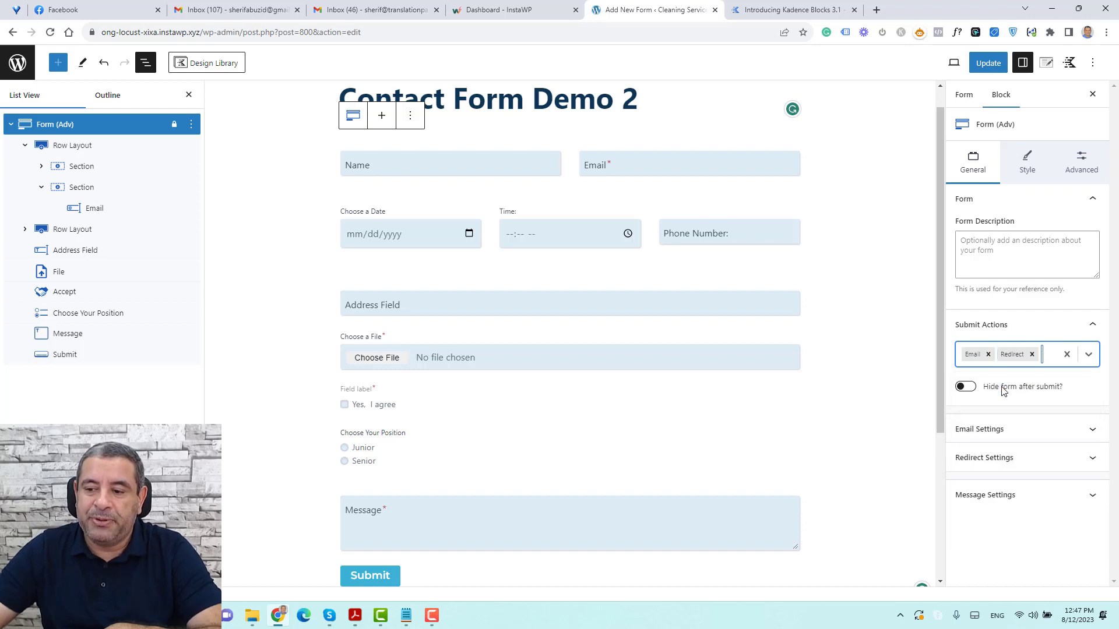
{"action": "left_click", "coordinate": [1011, 467]}
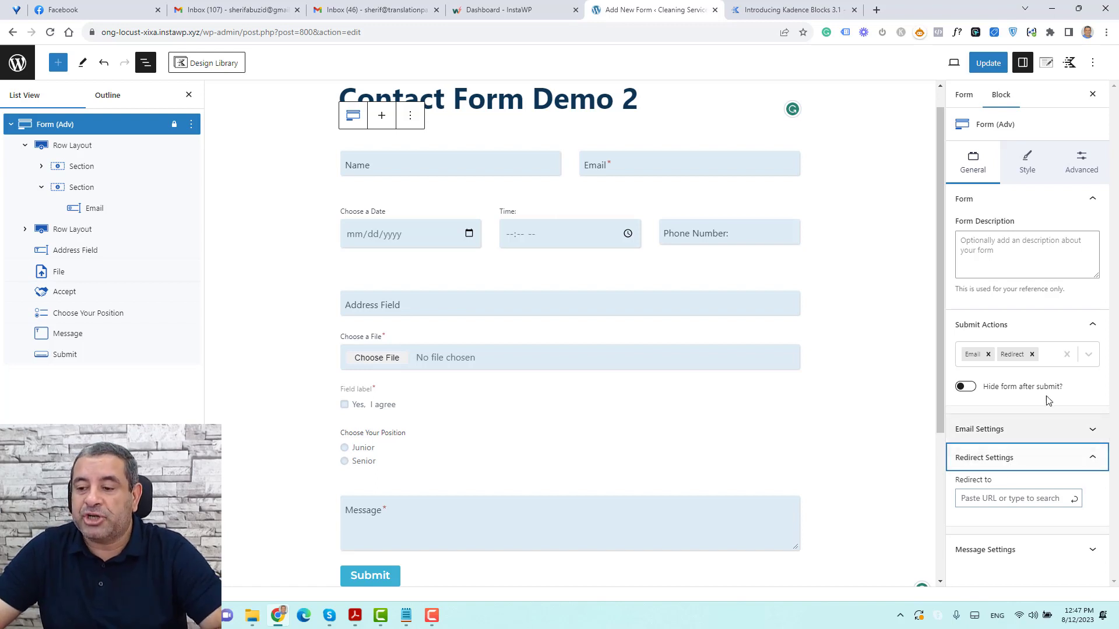
Look through the remaining submit actions offered for the form, including the Pro addon ones.
{"action": "left_click", "coordinate": [1088, 359]}
{"action": "scroll", "coordinate": [1043, 437], "scroll_direction": "down", "scroll_amount": 1}
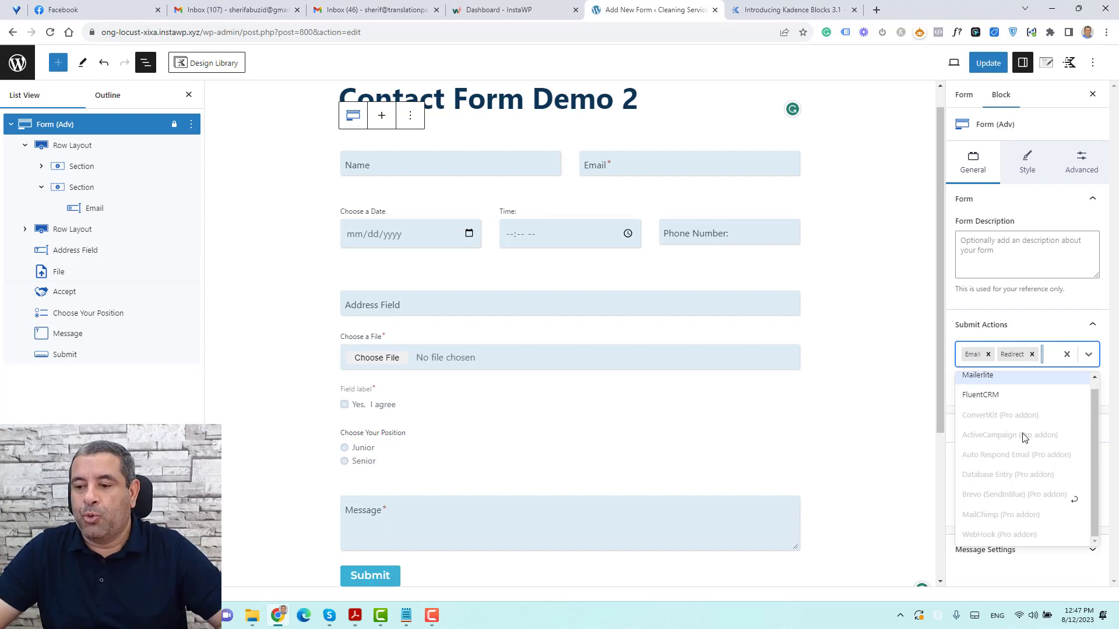
{"action": "scroll", "coordinate": [1025, 437], "scroll_direction": "up", "scroll_amount": 1}
{"action": "left_click", "coordinate": [1041, 325]}
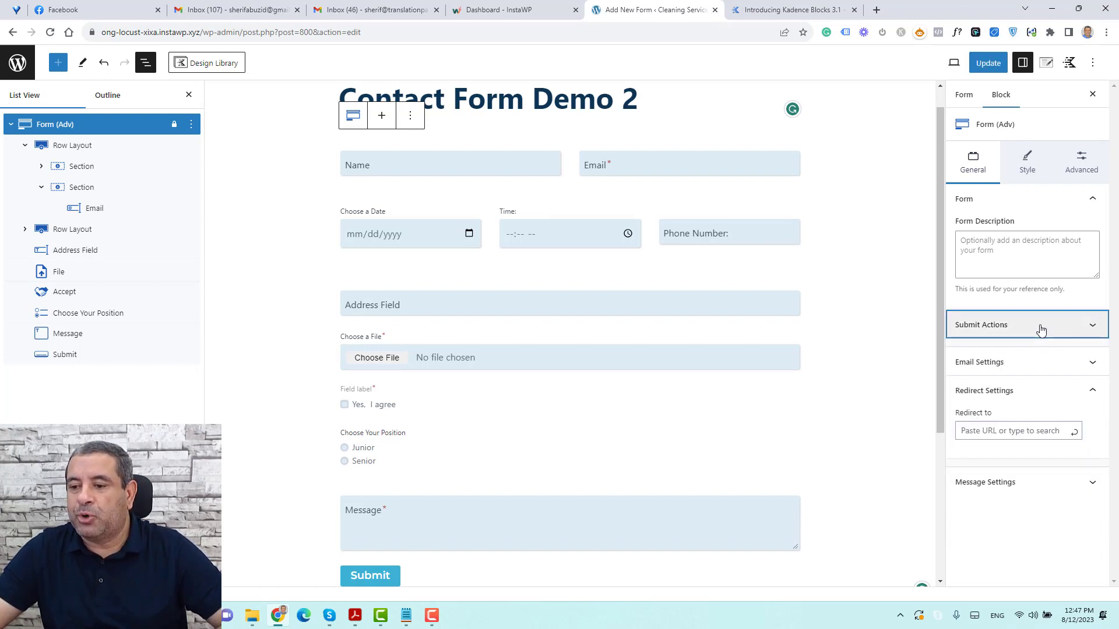
Move the Accept field below the Message field, directly above Submit, and save the form.
{"action": "left_click", "coordinate": [838, 394]}
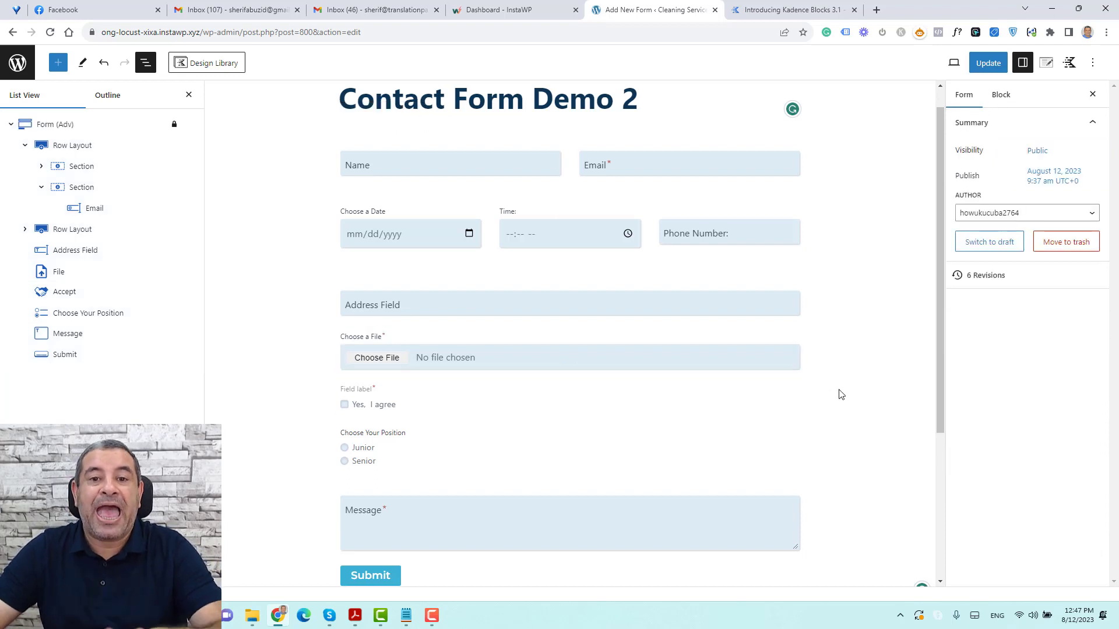
{"action": "scroll", "coordinate": [555, 395], "scroll_direction": "up", "scroll_amount": 1}
{"action": "left_click", "coordinate": [473, 432]}
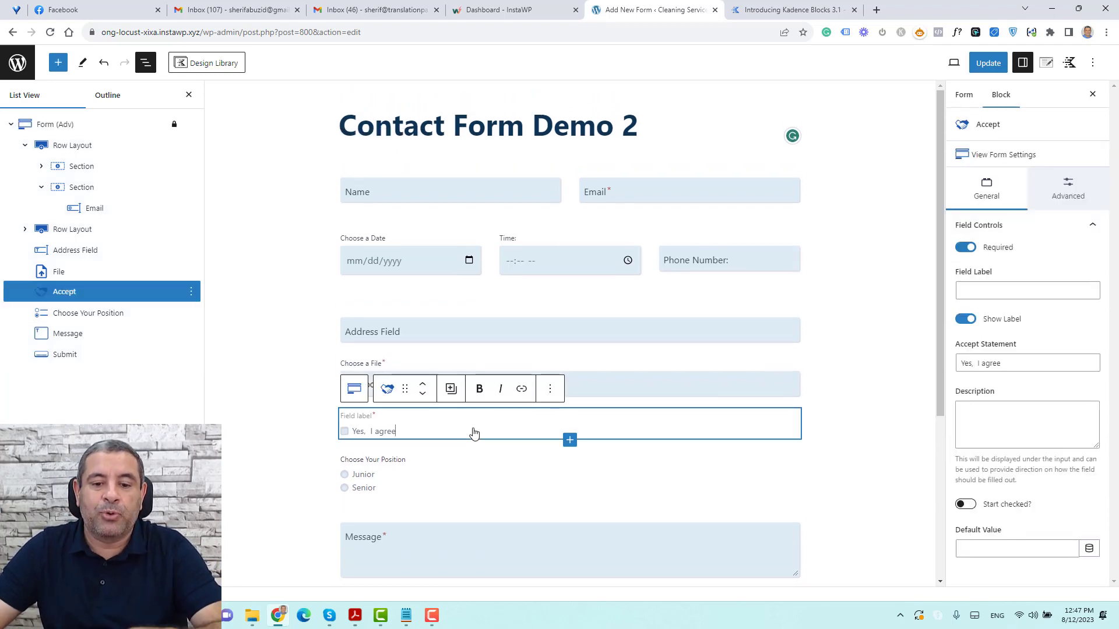
{"action": "left_click", "coordinate": [423, 395]}
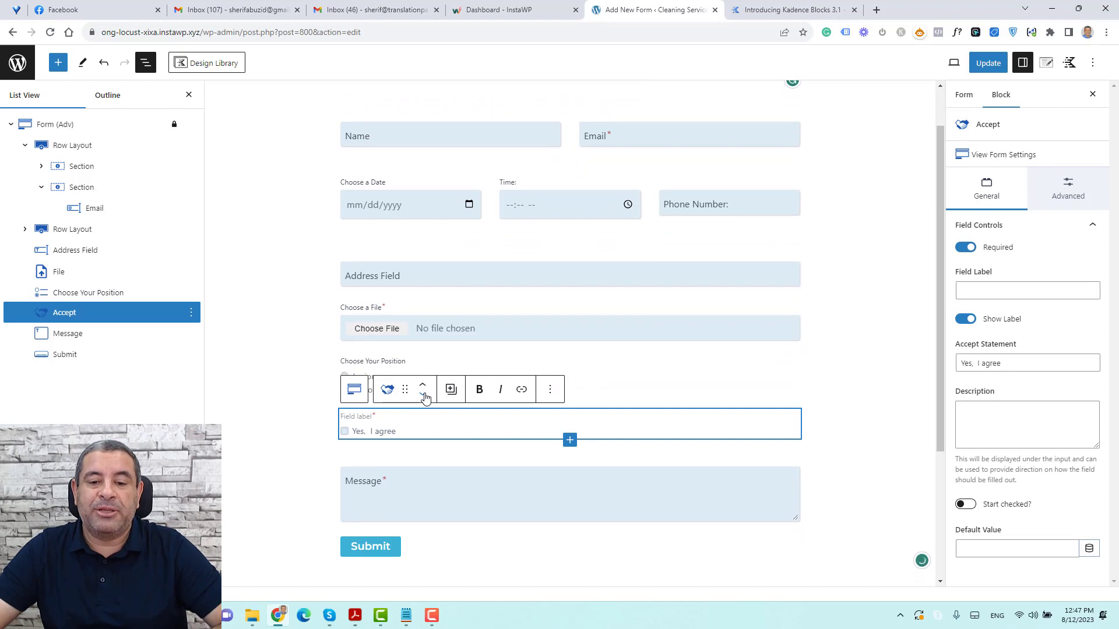
{"action": "left_click", "coordinate": [424, 396]}
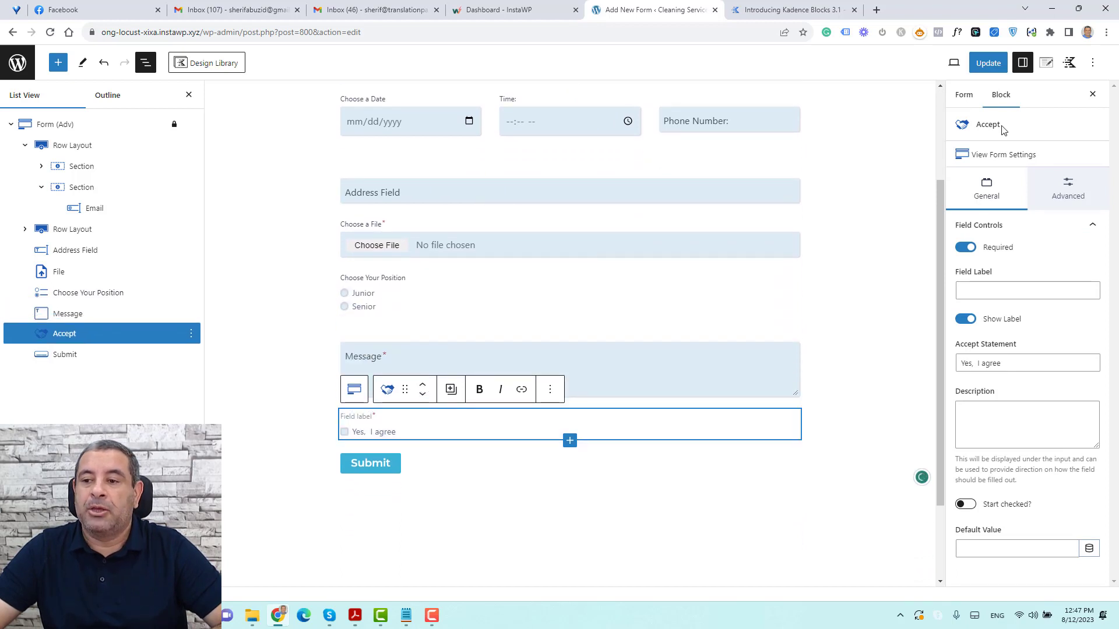
{"action": "left_click", "coordinate": [985, 69]}
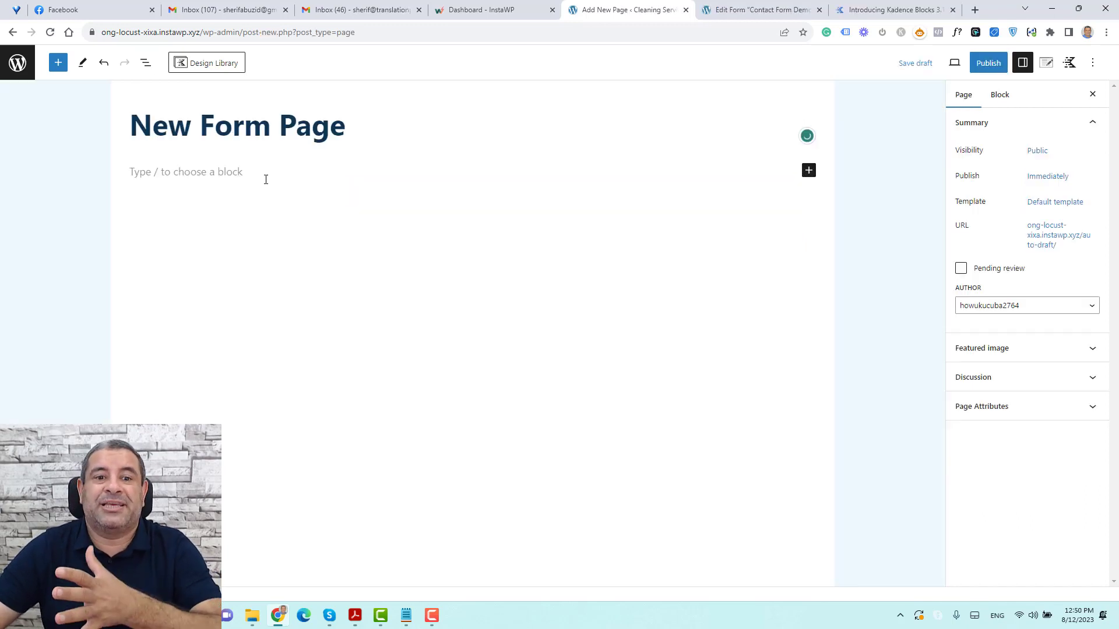
Insert a Kadence Form (Adv) block into the empty paragraph below the New Form Page title.
{"action": "left_click", "coordinate": [265, 180]}
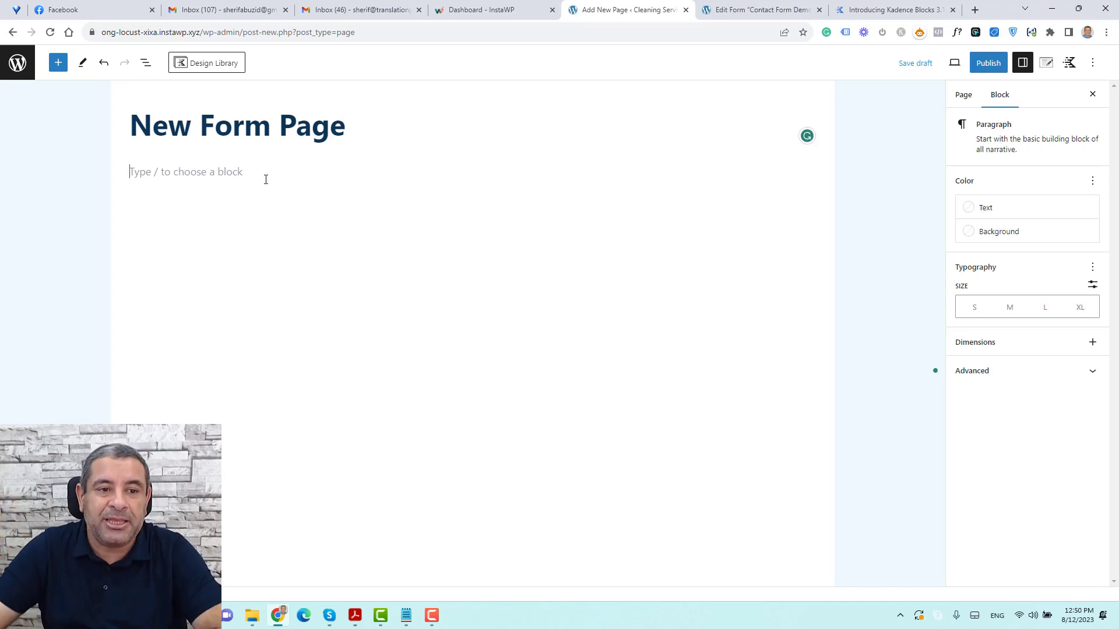
{"action": "left_click", "coordinate": [58, 62]}
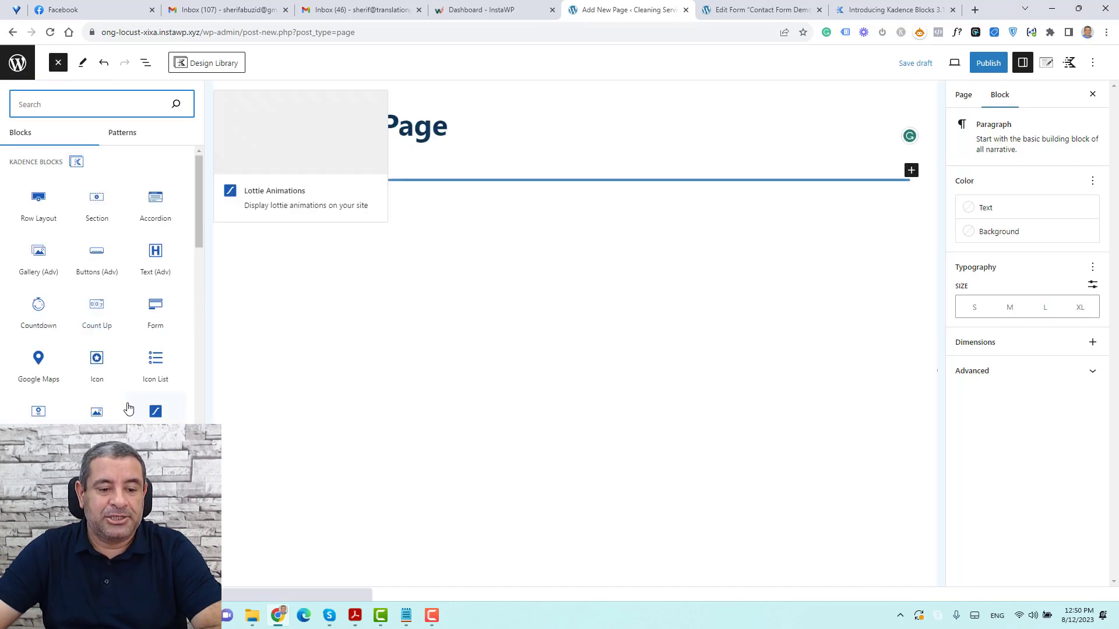
{"action": "scroll", "coordinate": [128, 409], "scroll_direction": "down", "scroll_amount": 4}
{"action": "left_click_drag", "start_coordinate": [97, 370], "coordinate": [390, 182]}
Load the existing form Contact Form Demo 2 into the Advanced Form block and select the inserted form to show its settings.
{"action": "left_click", "coordinate": [271, 227]}
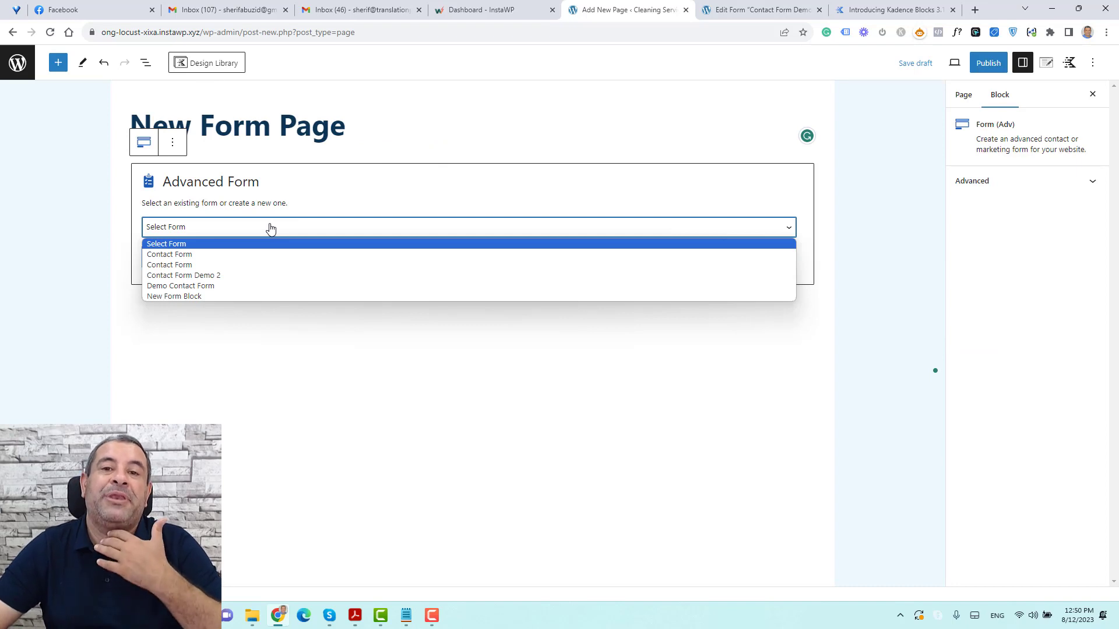
{"action": "left_click", "coordinate": [270, 227]}
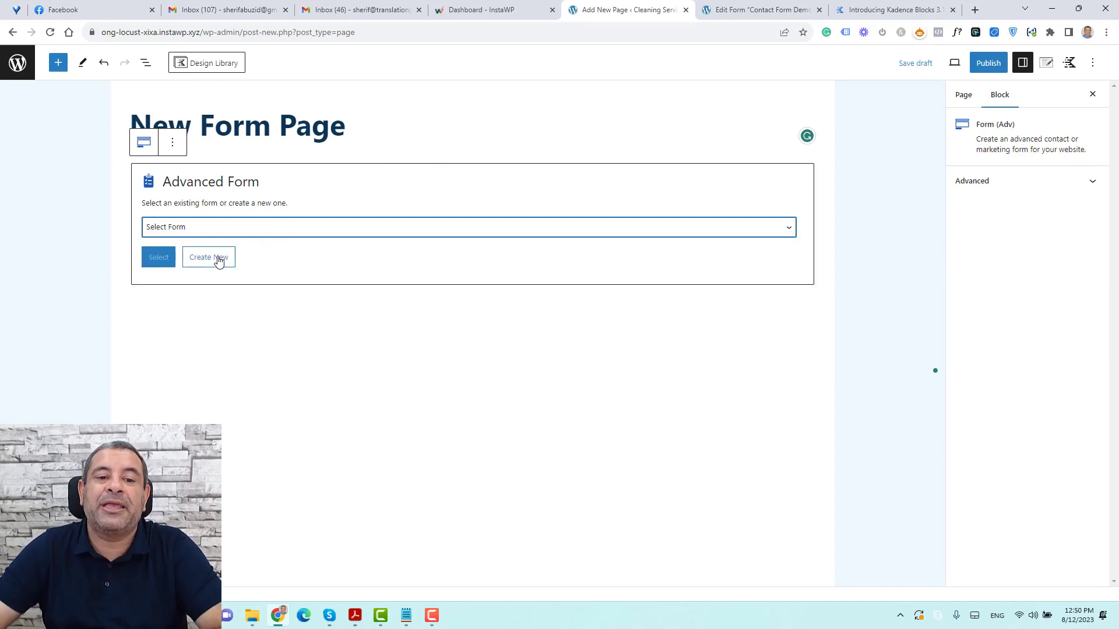
{"action": "left_click", "coordinate": [292, 228]}
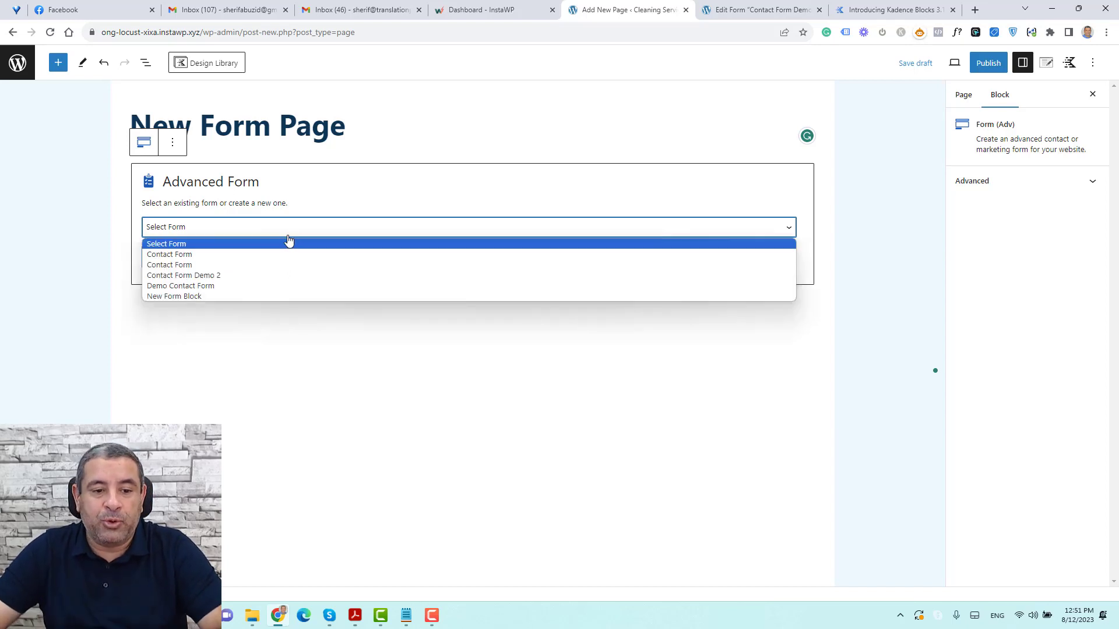
{"action": "left_click", "coordinate": [267, 279]}
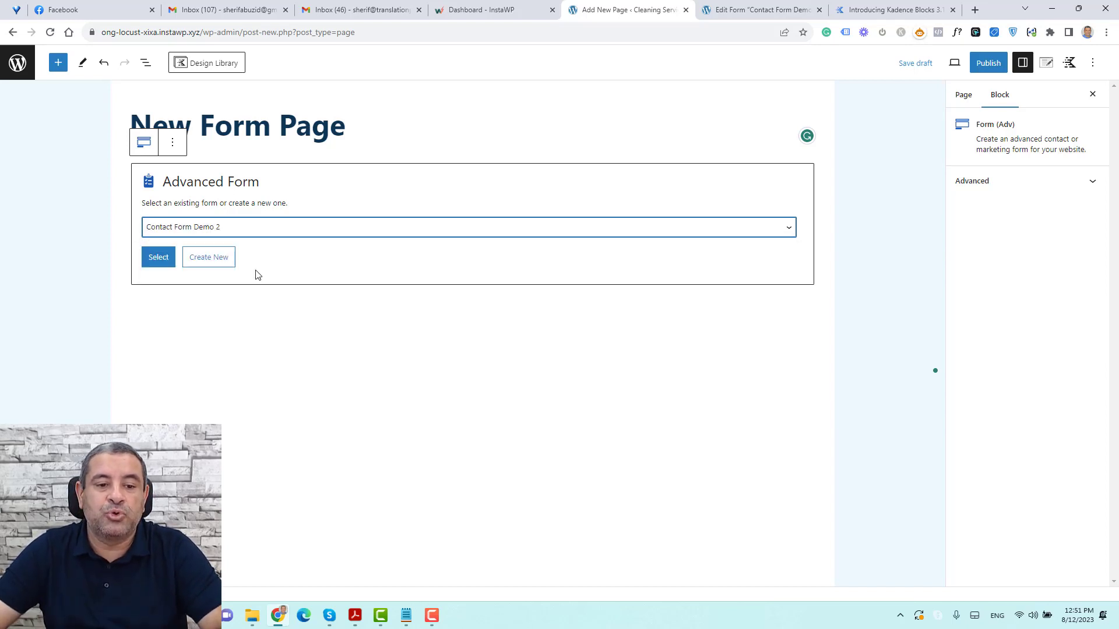
{"action": "left_click", "coordinate": [161, 259]}
{"action": "left_click", "coordinate": [836, 315]}
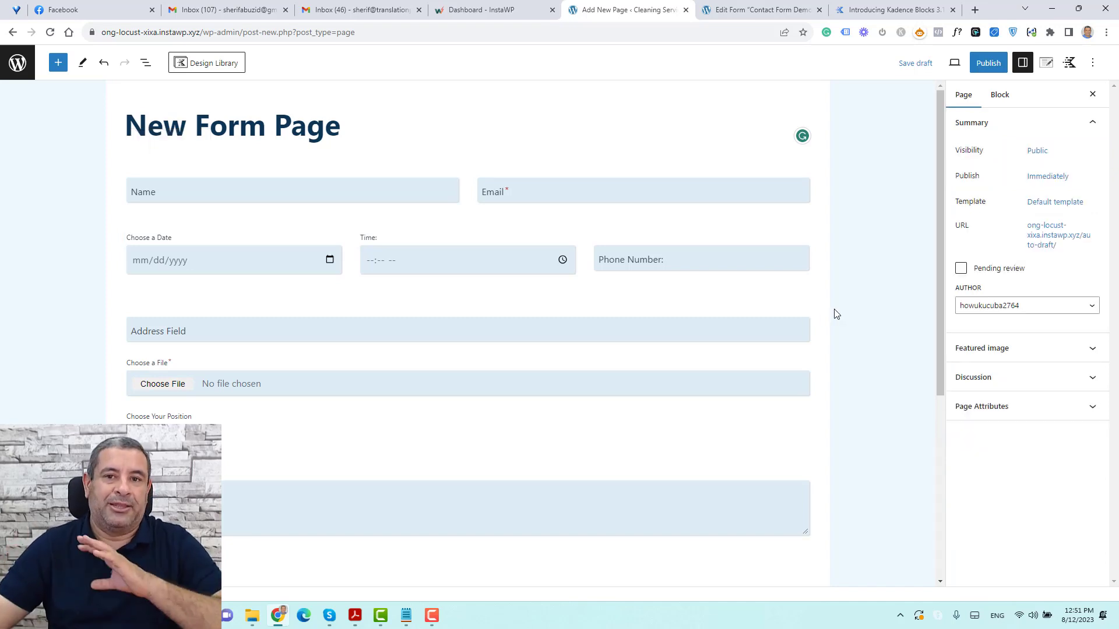
{"action": "left_click", "coordinate": [497, 239]}
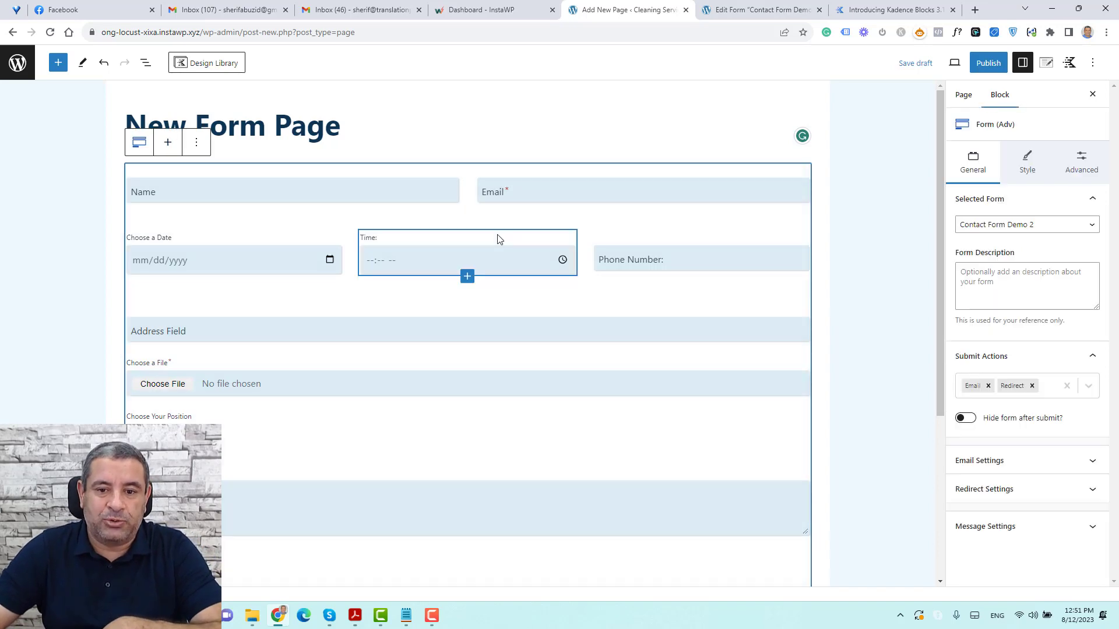